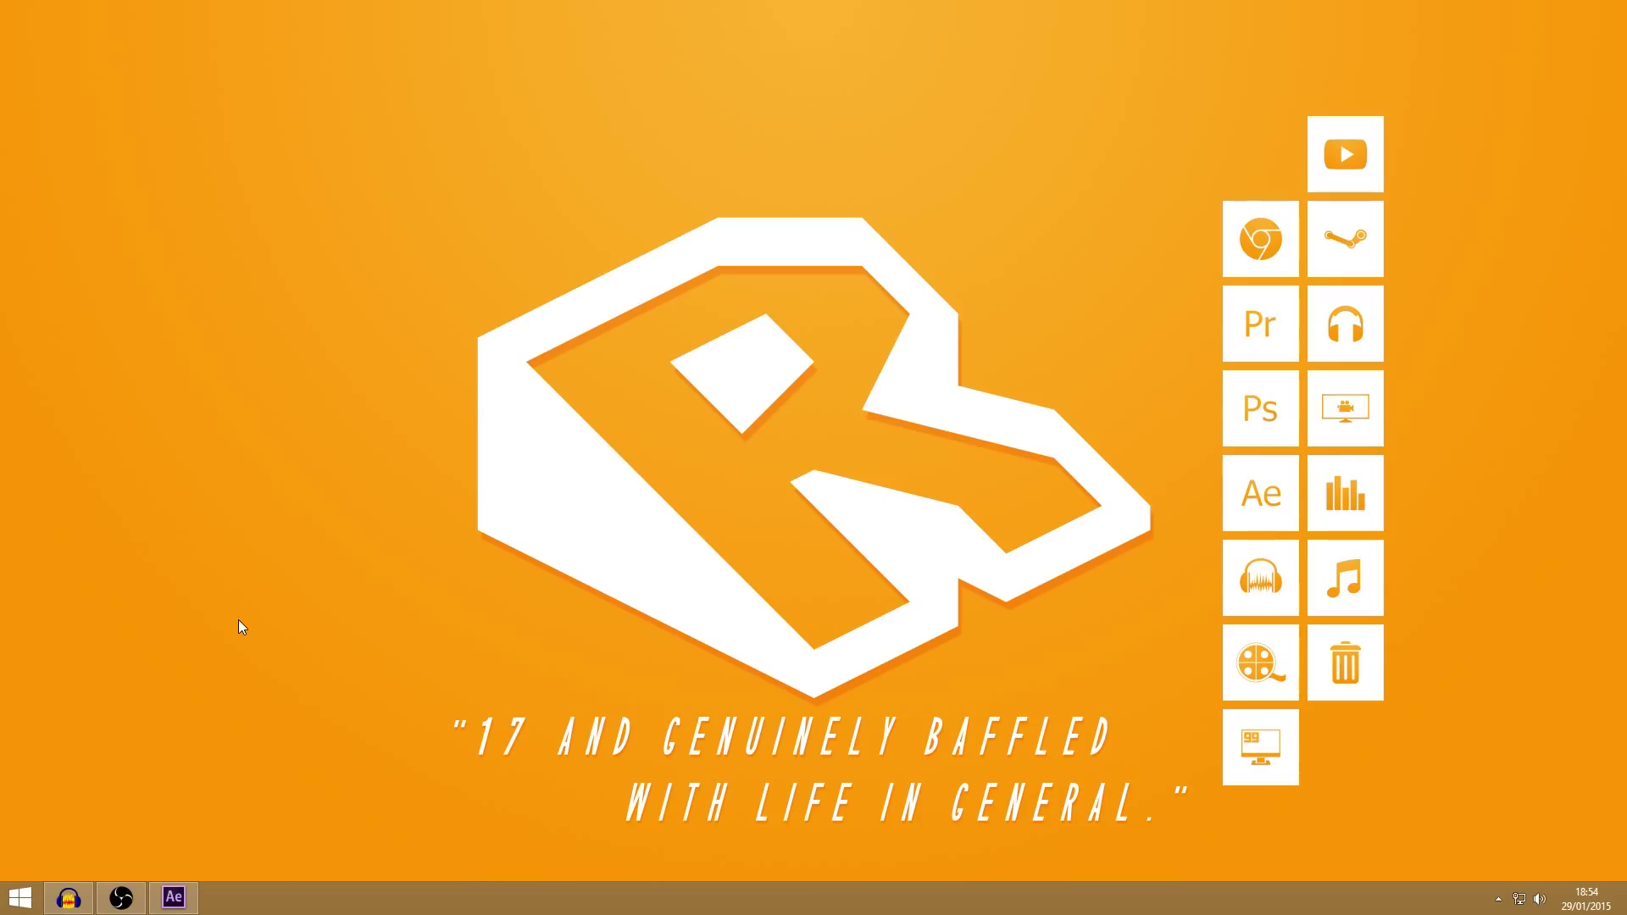
Restore the After Effects window showing the empty Comp 1 composition.
left_click(174, 898)
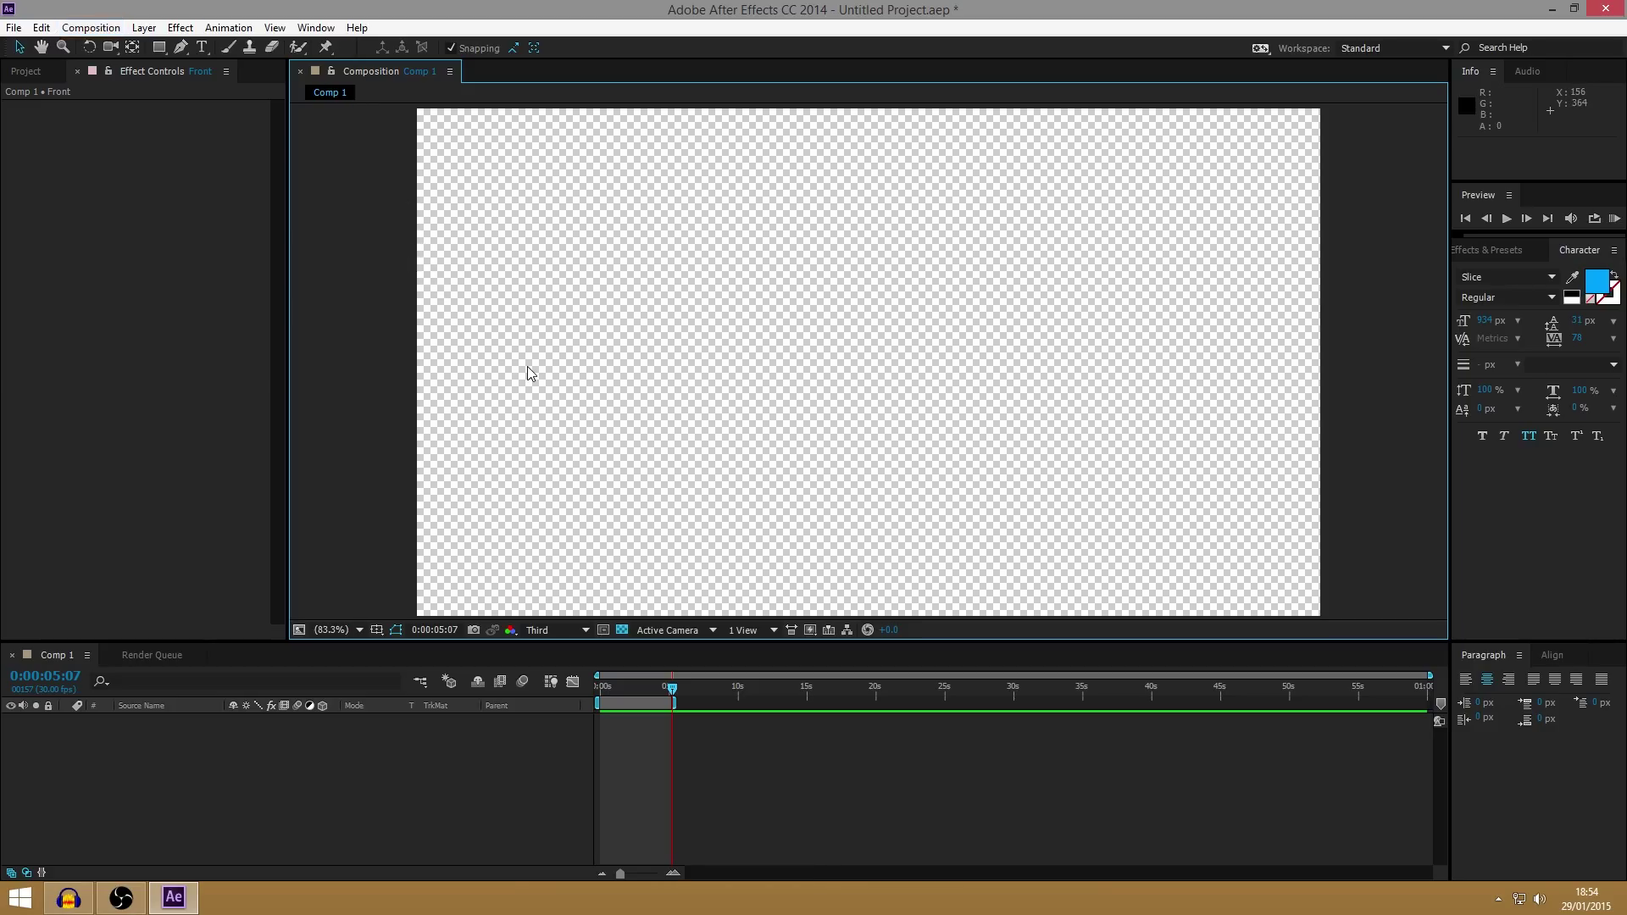
Create a full-frame 1280×720 orange solid layer named Orange Solid 2.
left_click(151, 28)
mouse_move(231, 46)
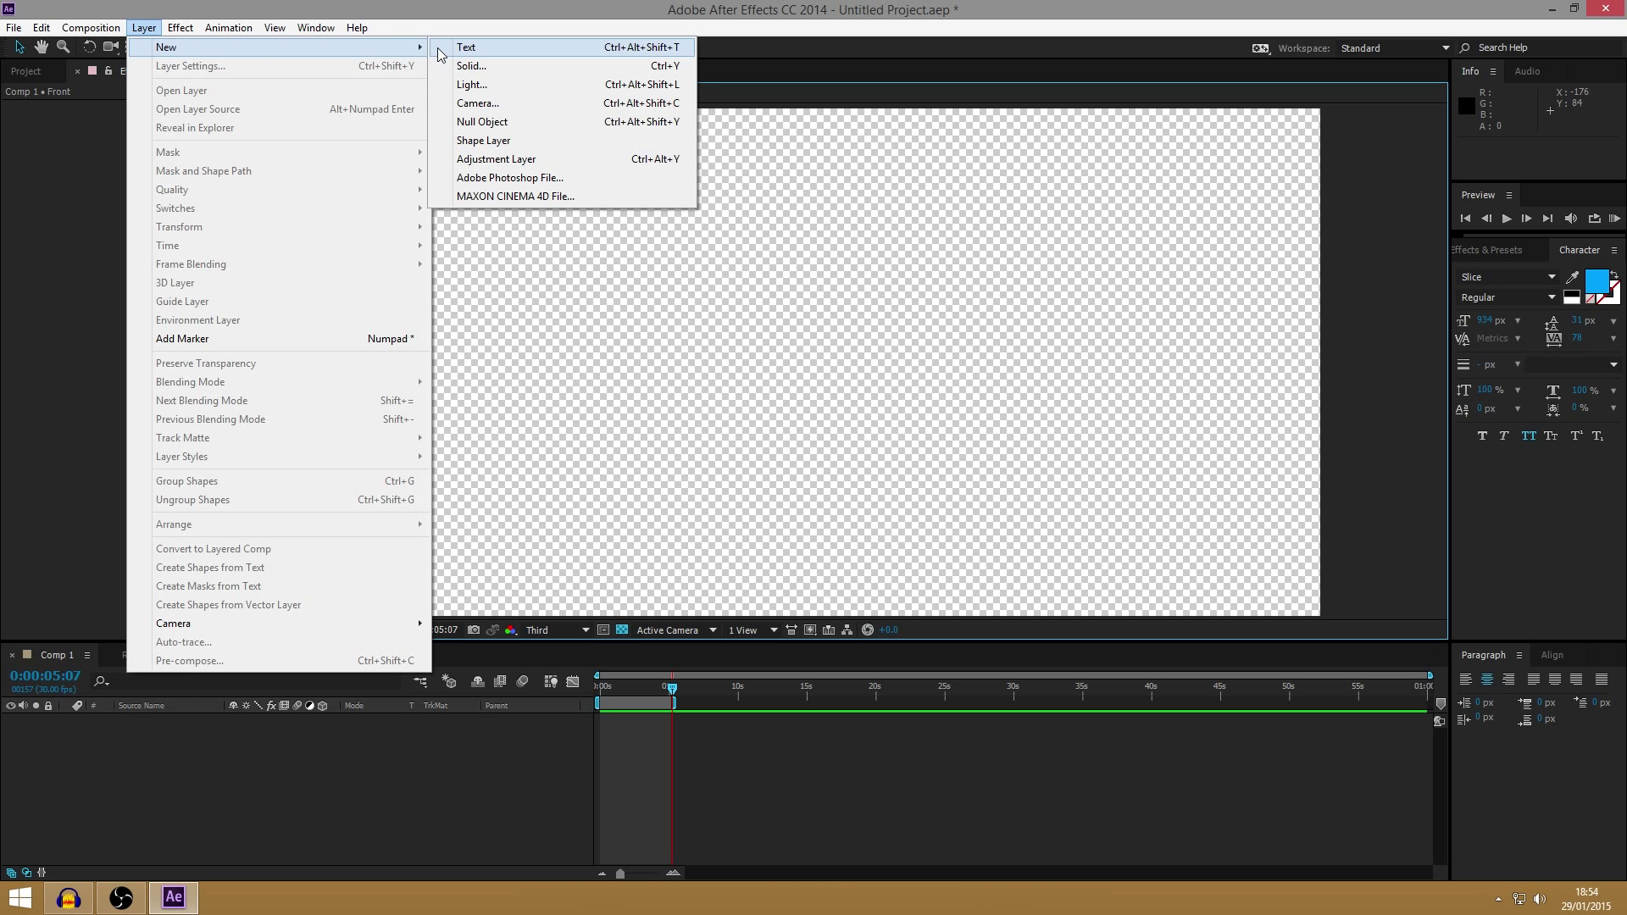
left_click(477, 71)
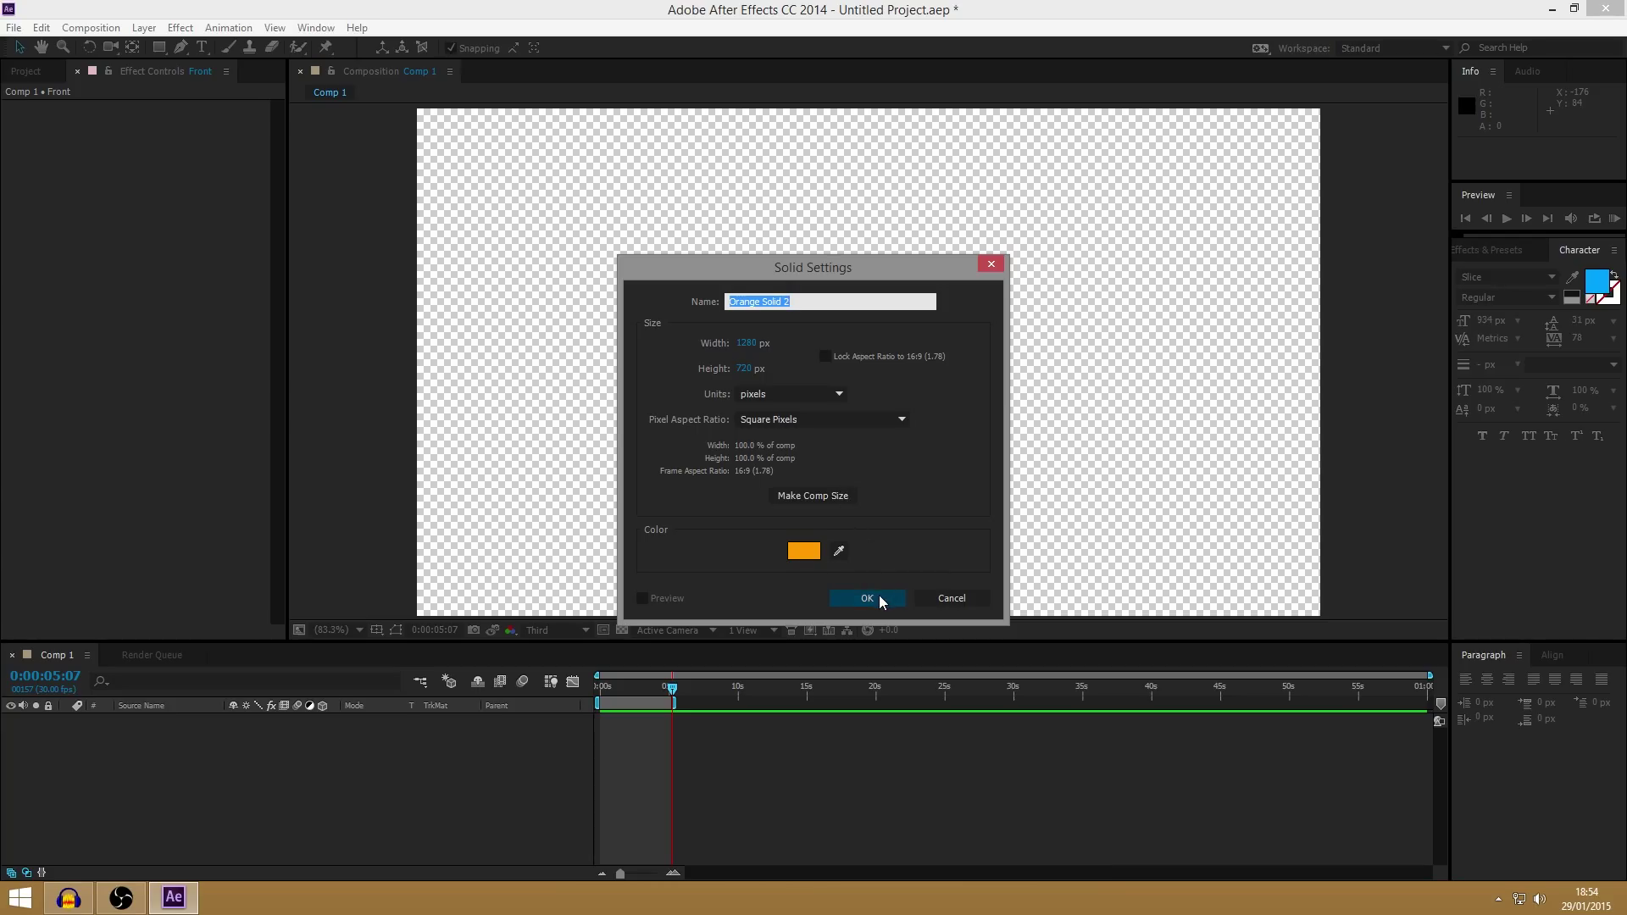
left_click(867, 598)
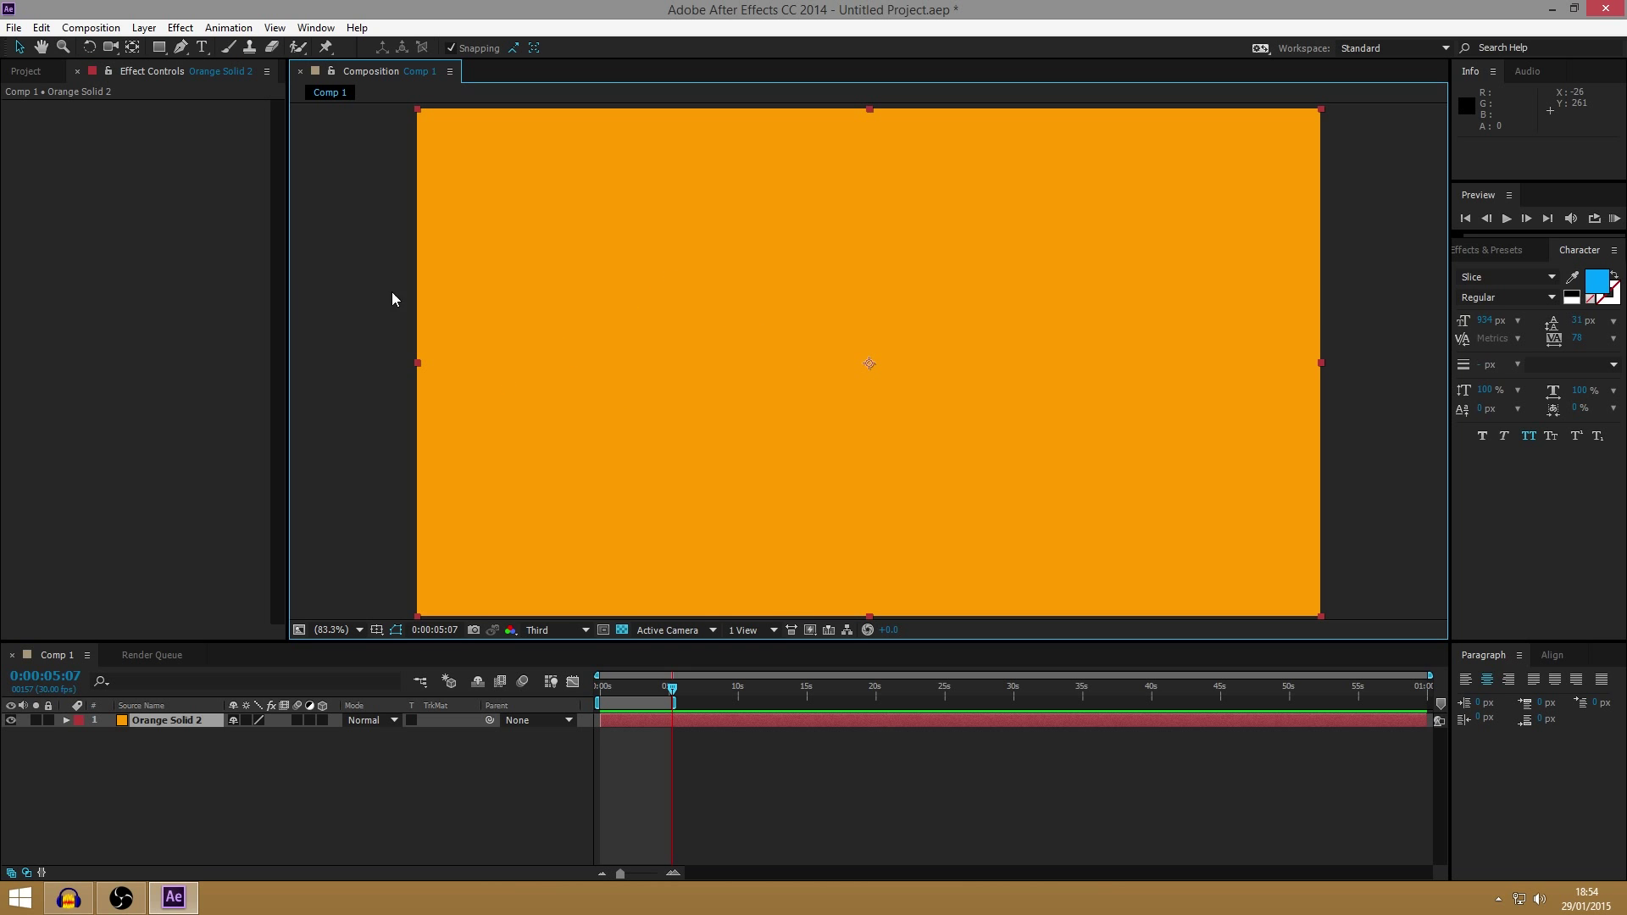
Draw a large paragraph text box across the composition and type R.
key("ctrl+t")
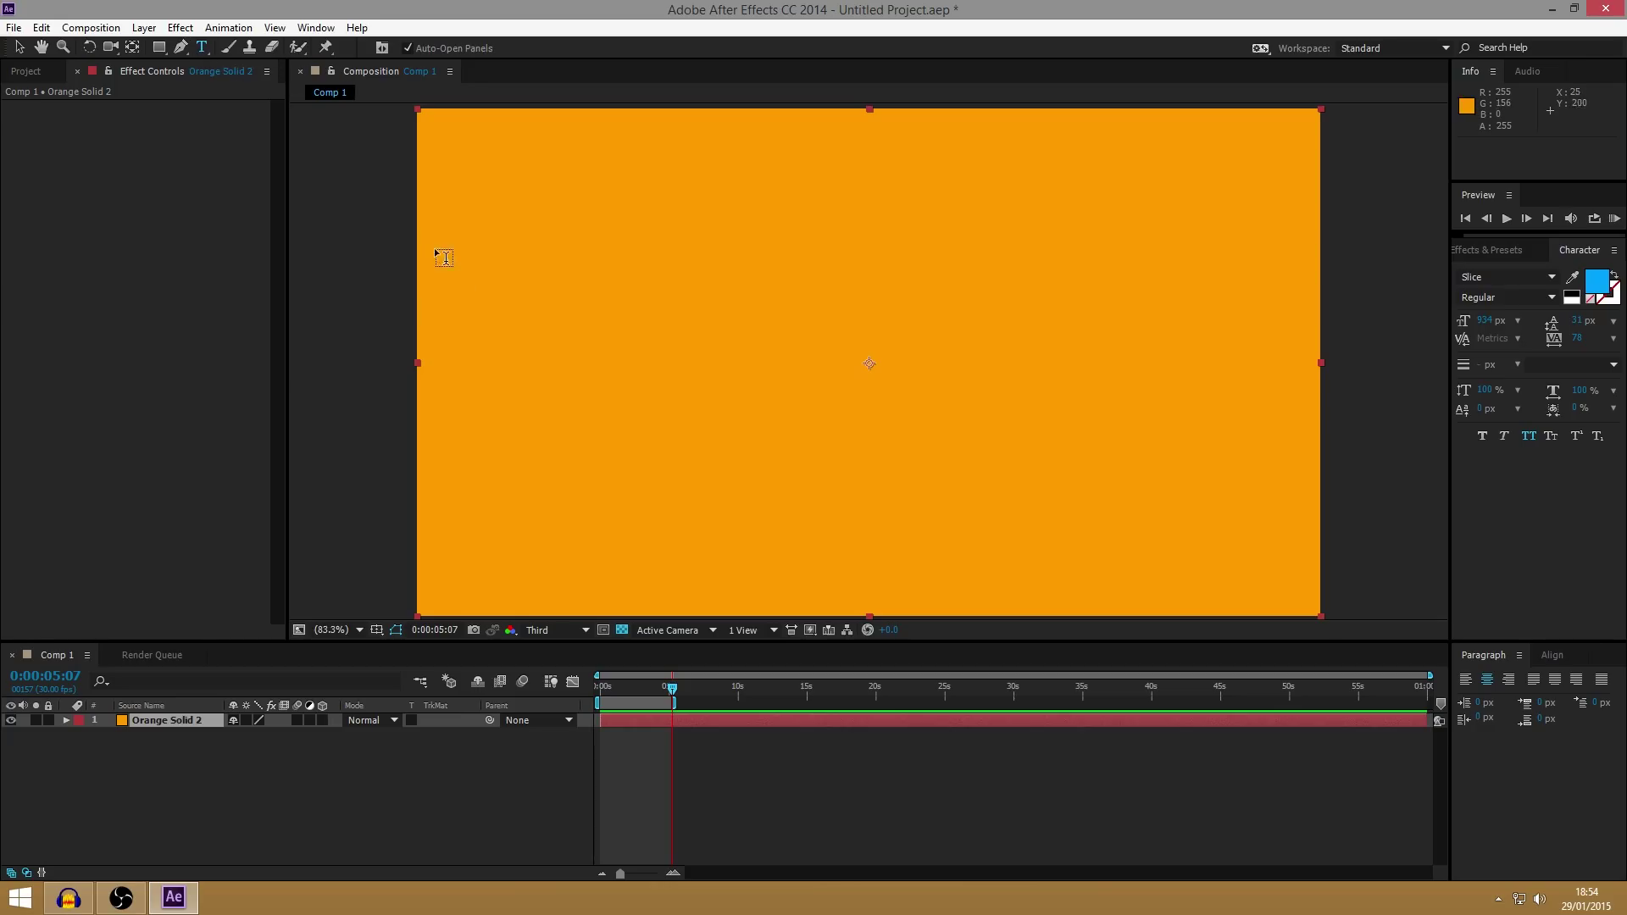
left_click_drag(432, 243, 1315, 572)
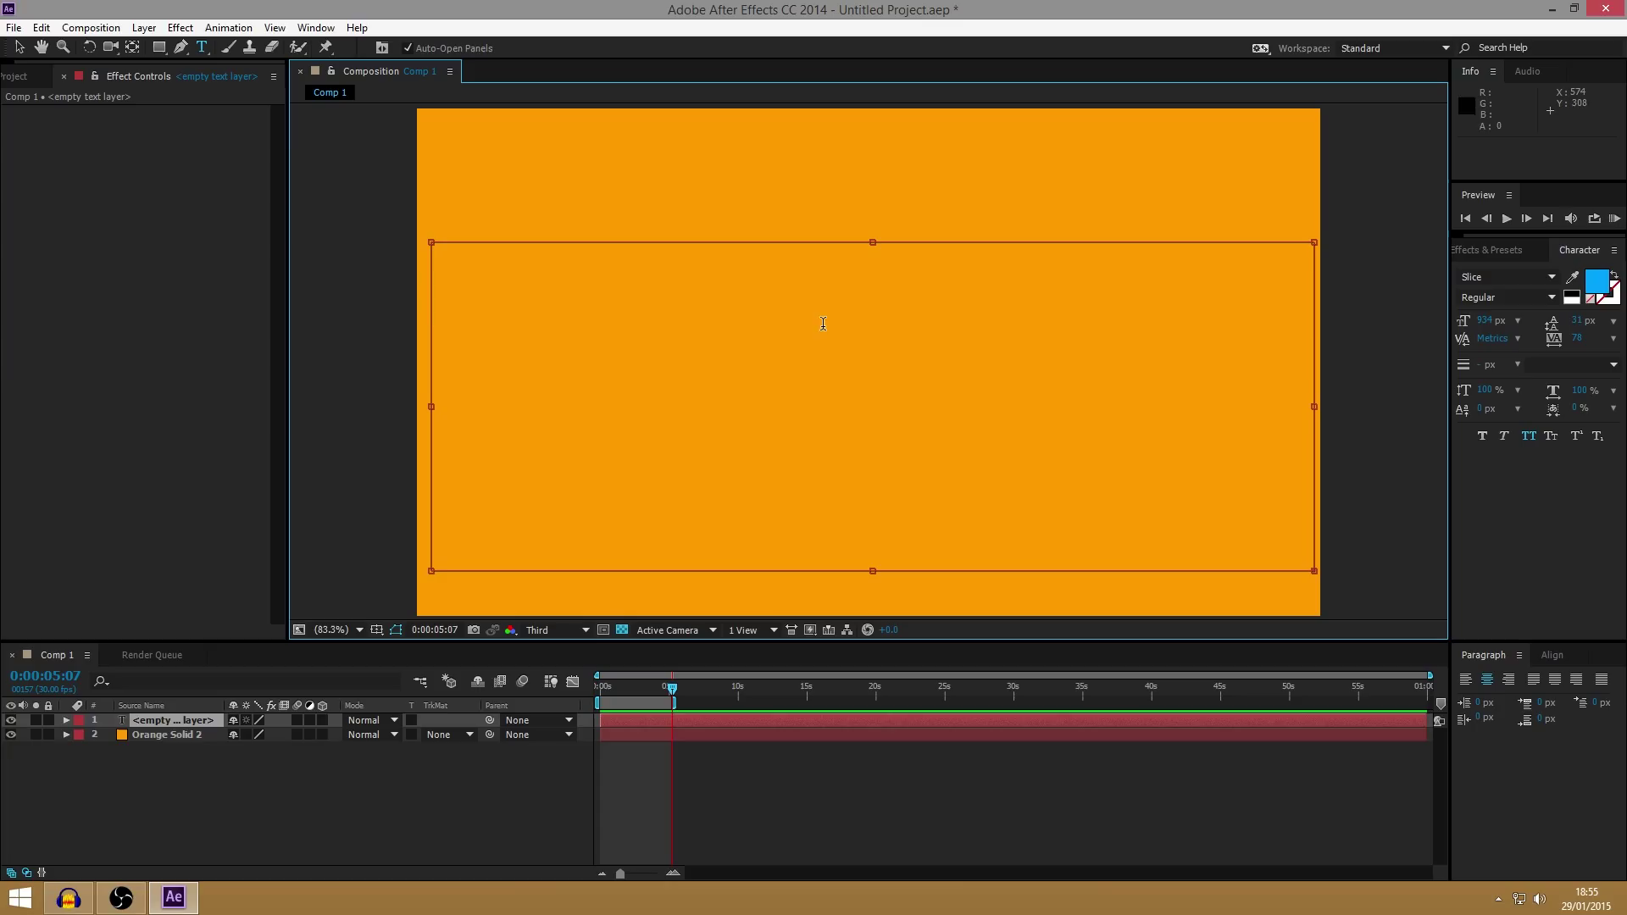
left_click_drag(871, 241, 873, 138)
type("R")
Make the R text white for both fill and stroke colours.
key("ctrl+a")
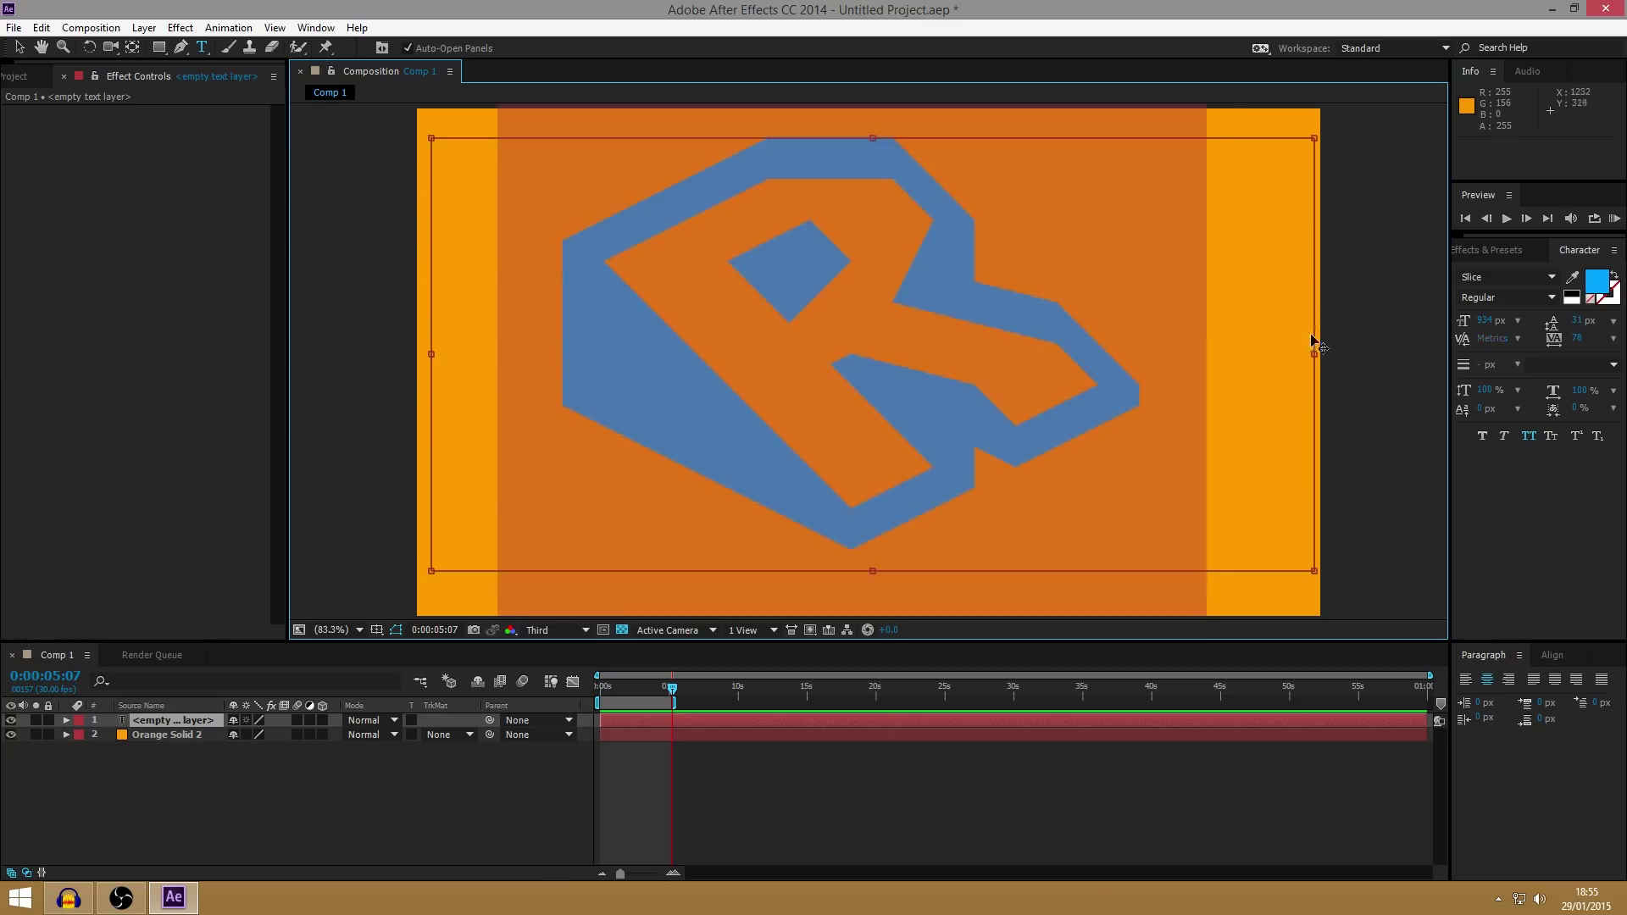
left_click(1616, 277)
left_click(1605, 289)
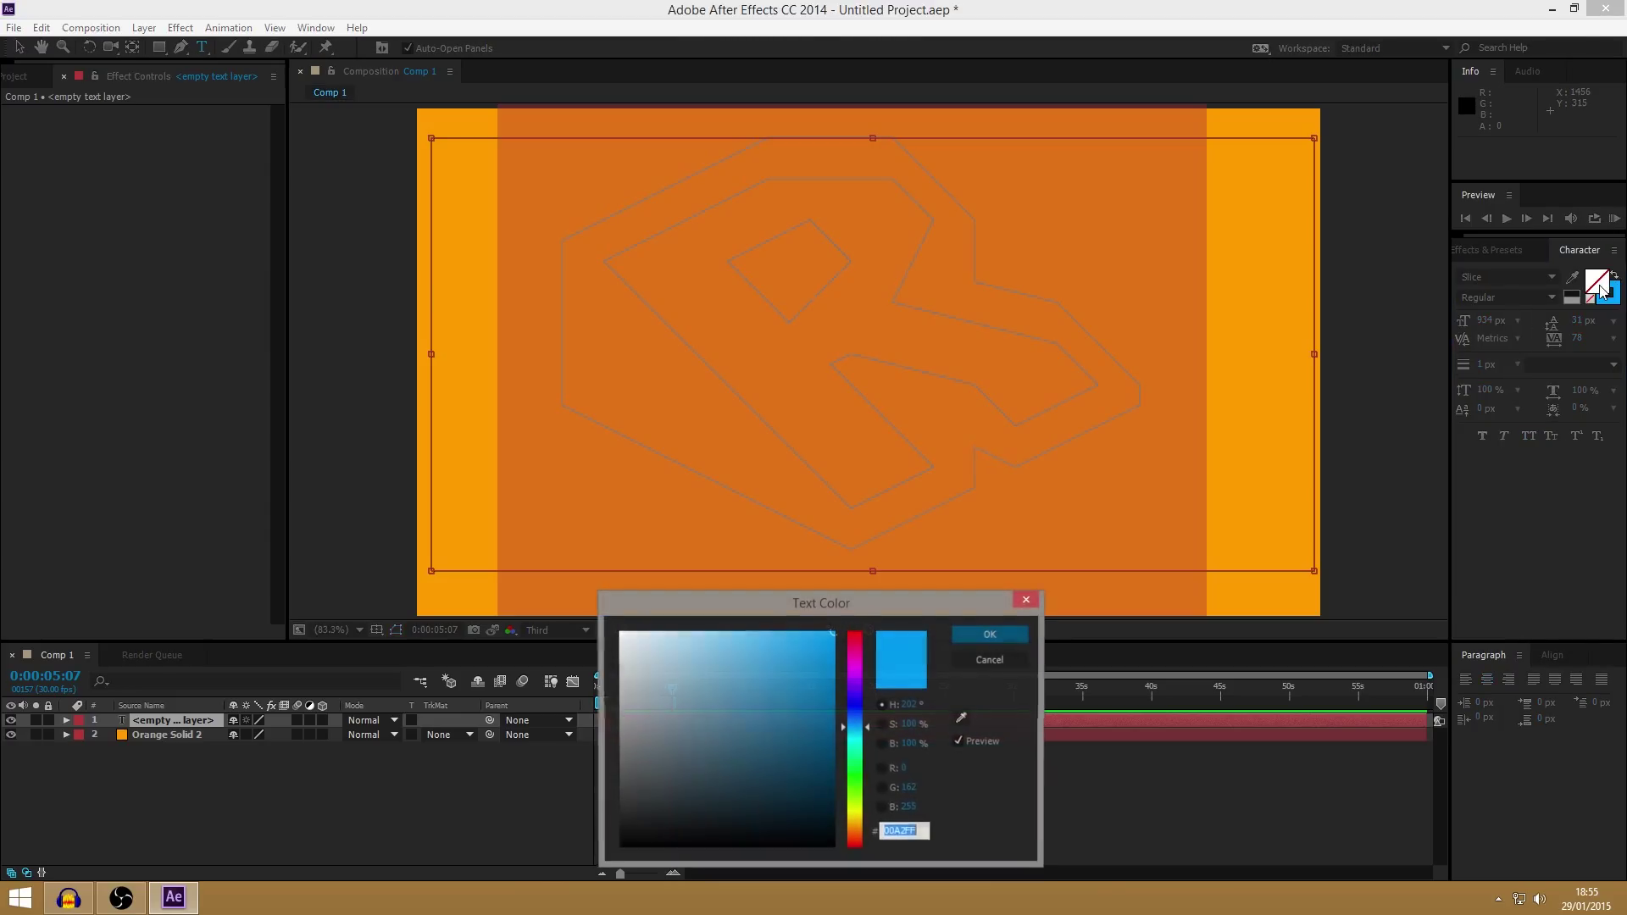
left_click(990, 635)
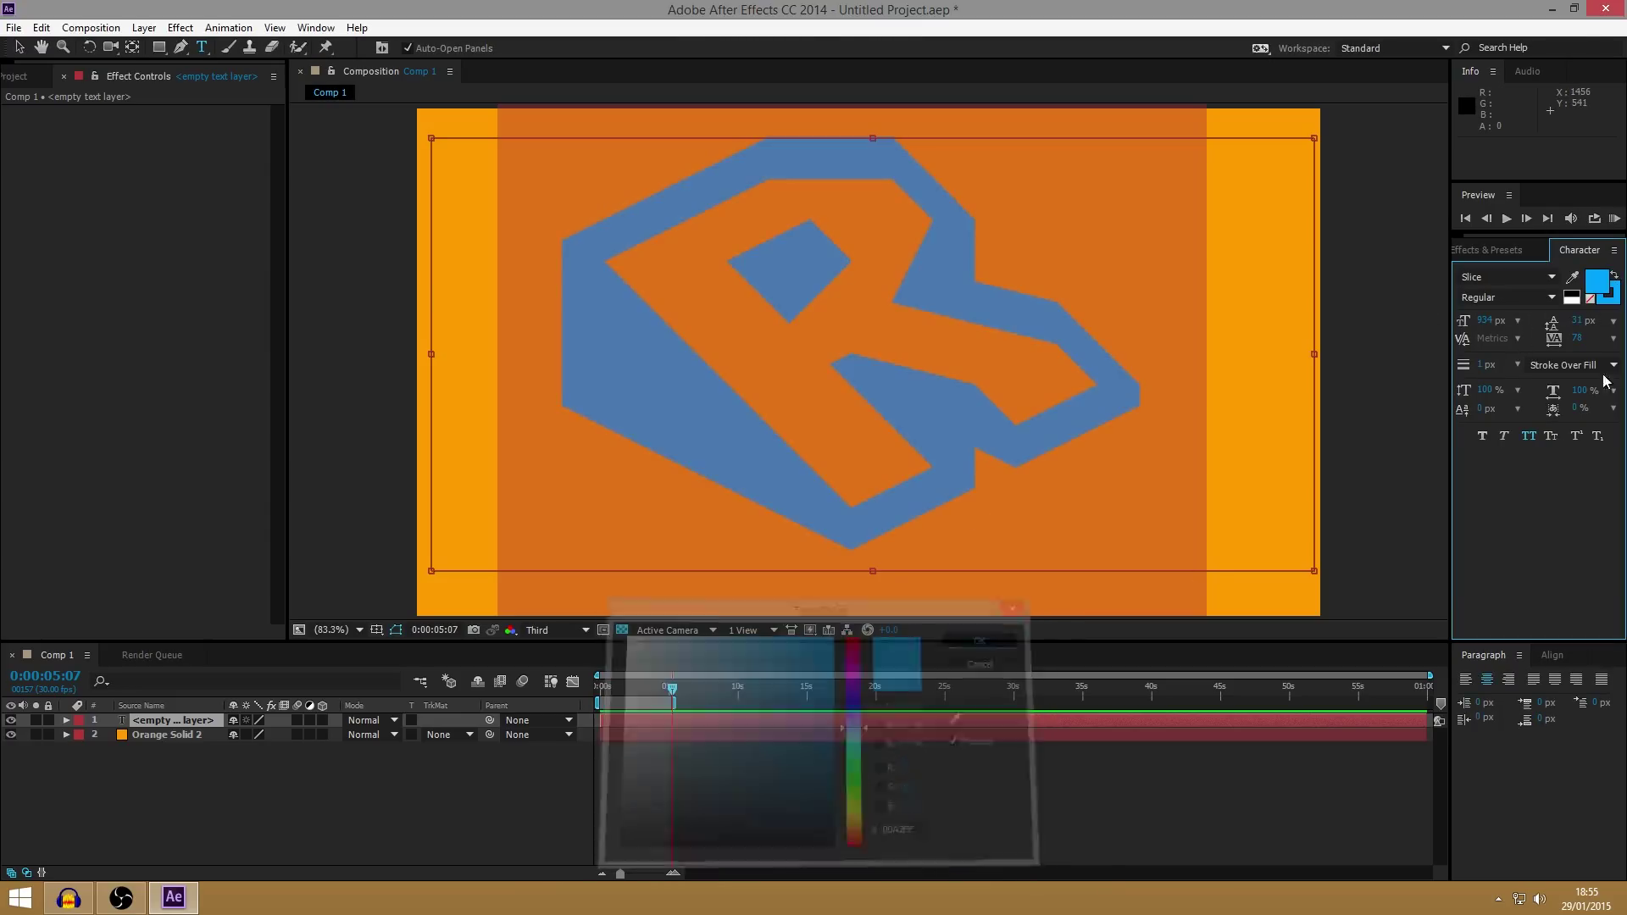
left_click(1600, 280)
left_click(766, 757)
left_click(620, 633)
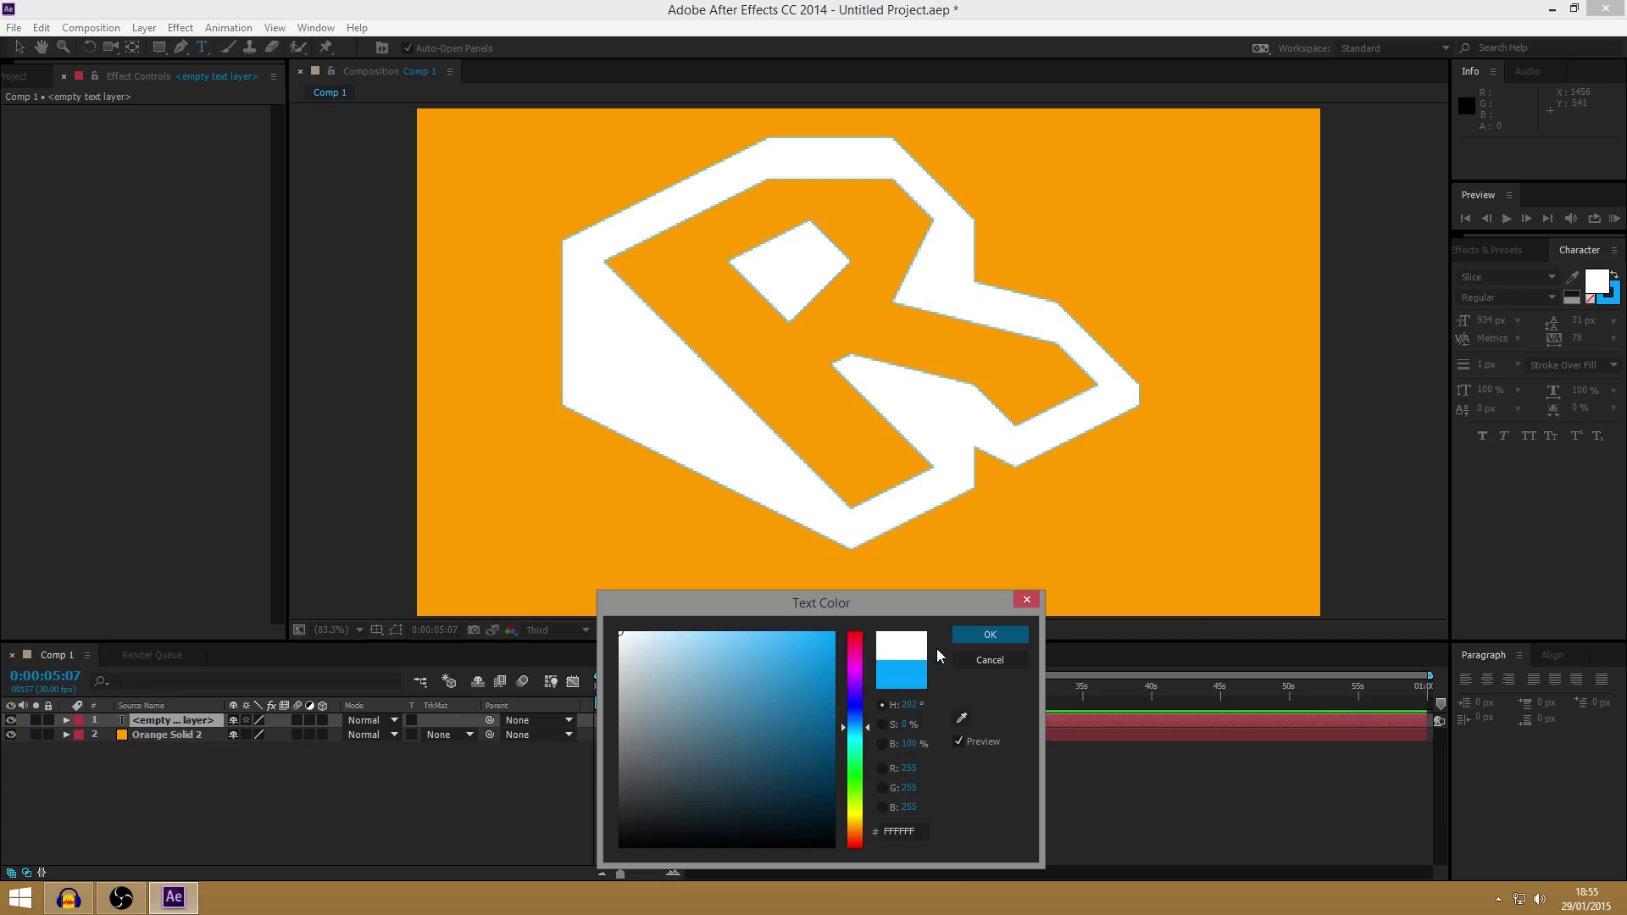
left_click(990, 635)
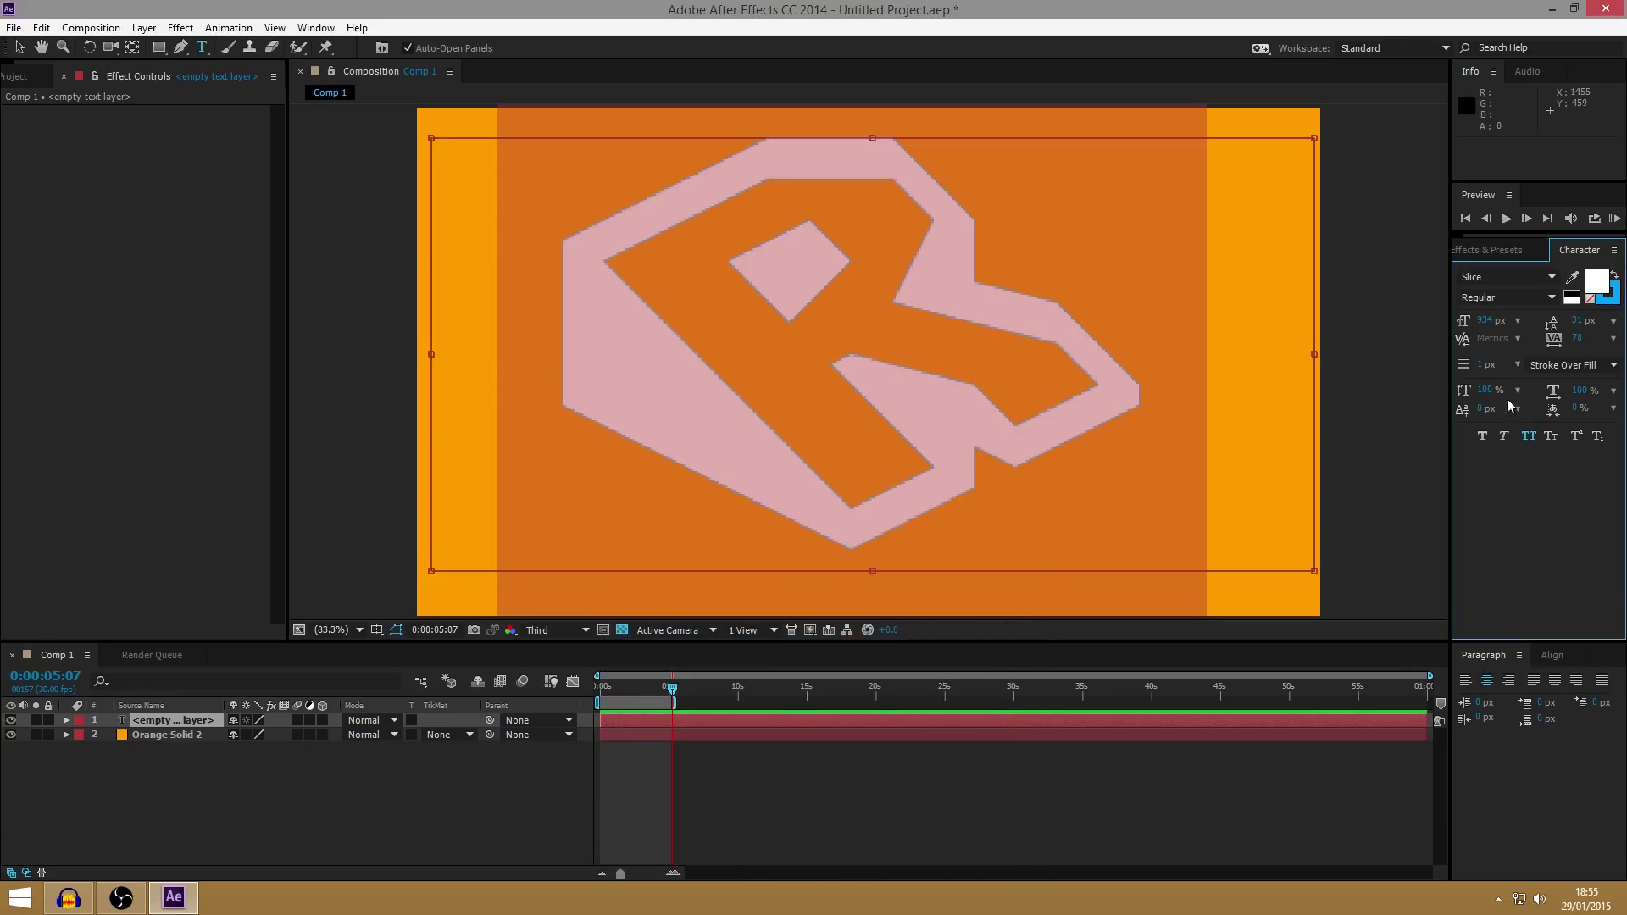
left_click(1613, 295)
left_click(1617, 299)
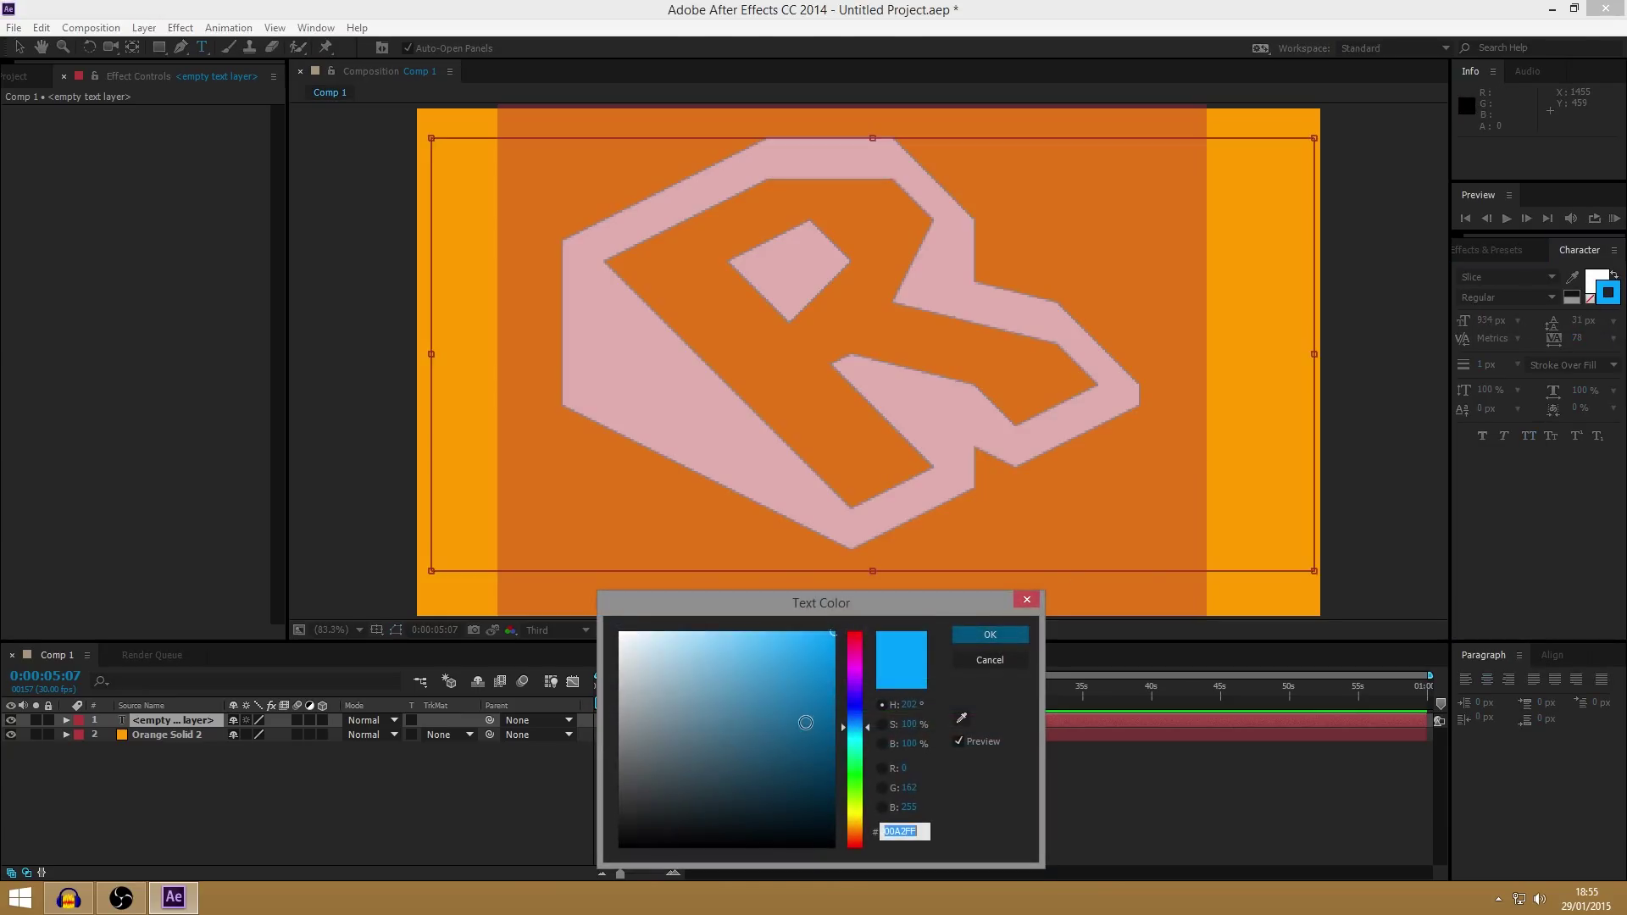
left_click(622, 634)
left_click(988, 637)
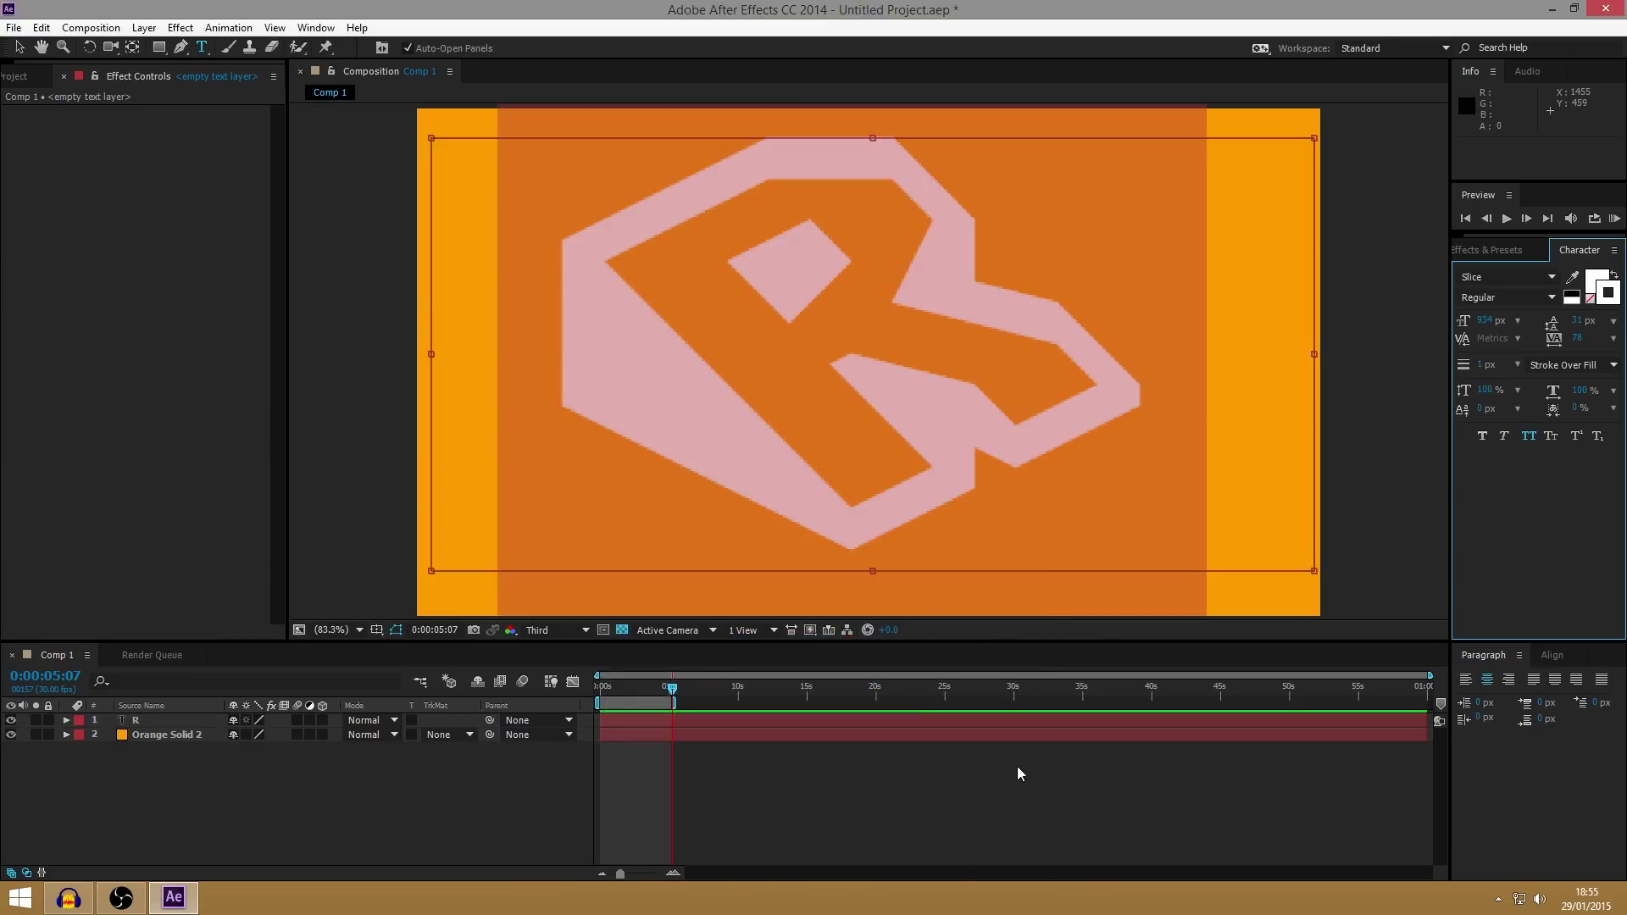
left_click(1017, 767)
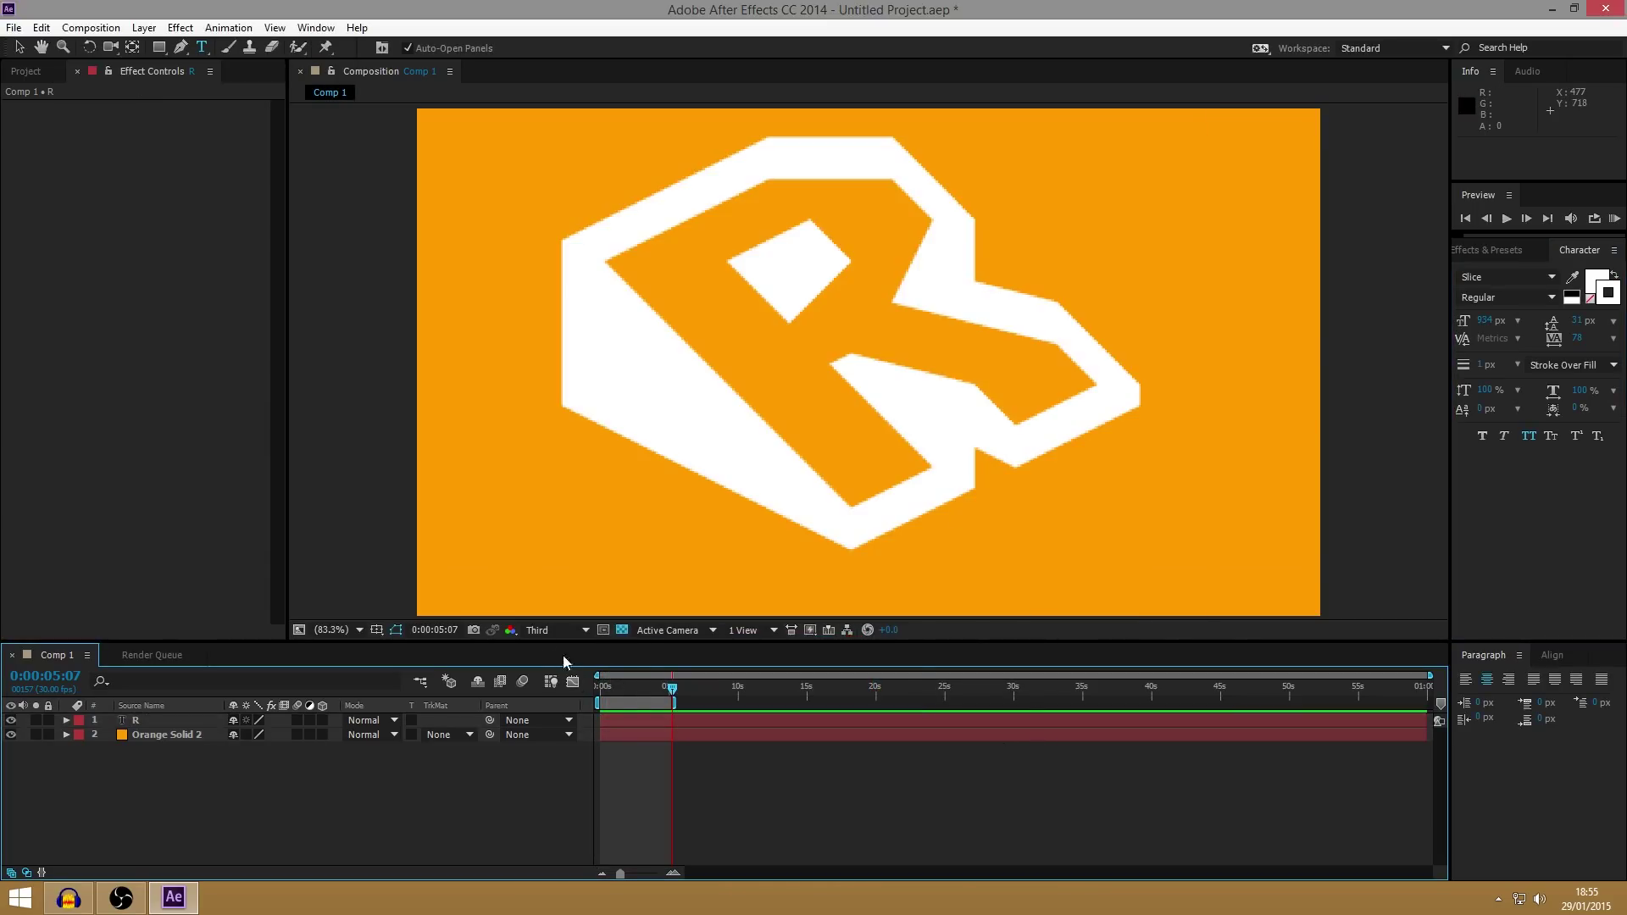
Preview at Full resolution, nudge the R to 669.2, 448.5, and return to 0s.
left_click(548, 631)
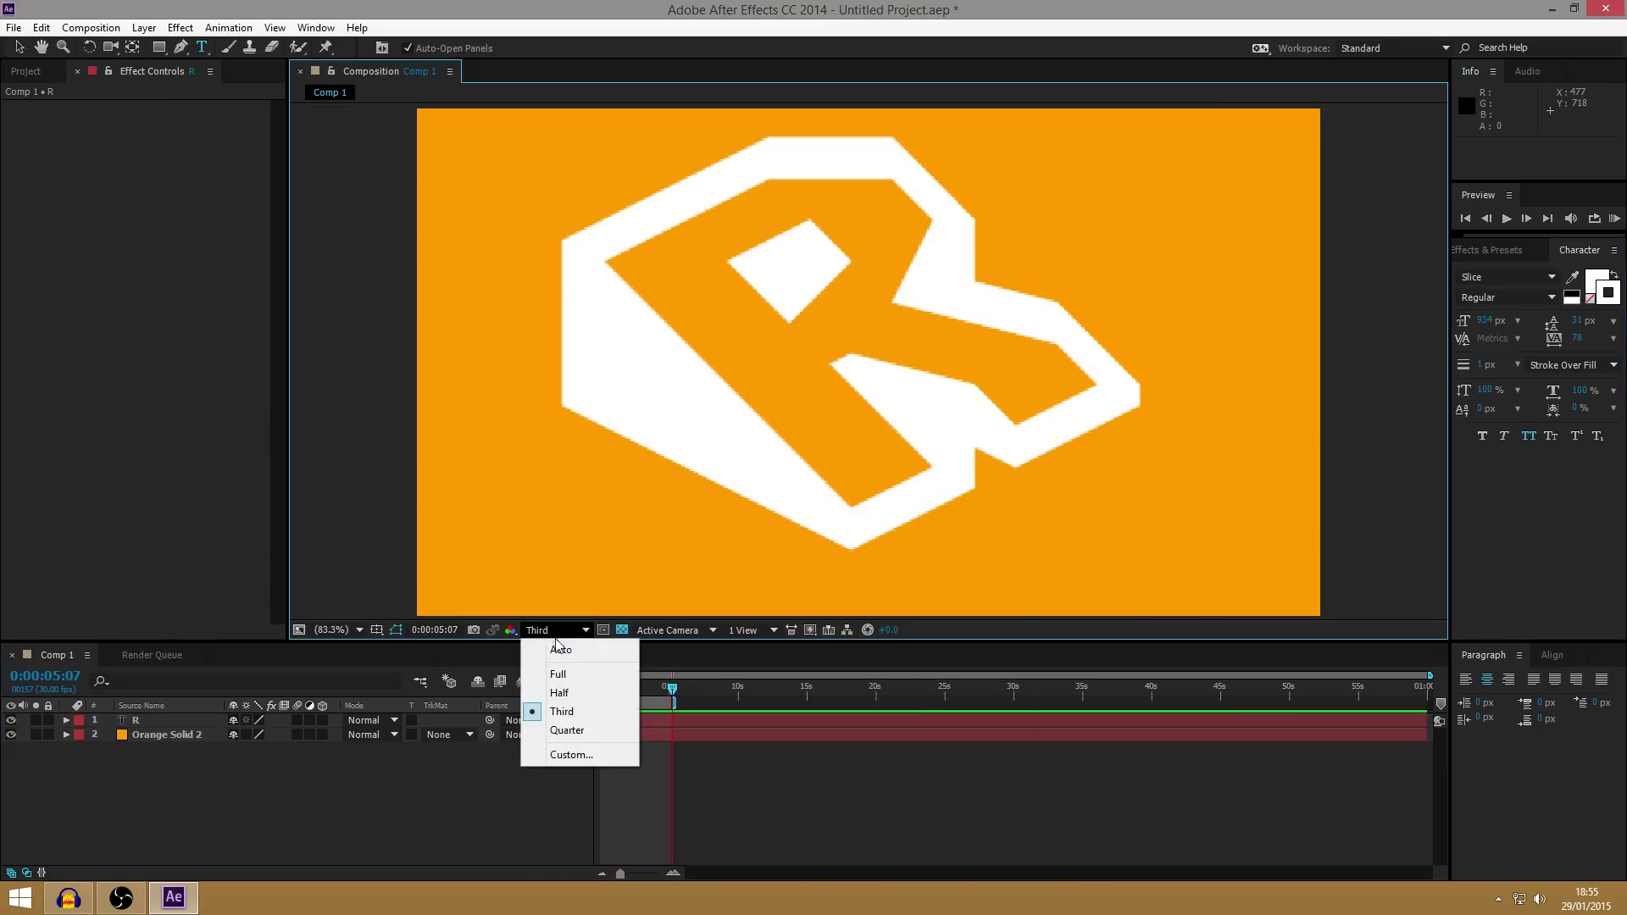
left_click(582, 676)
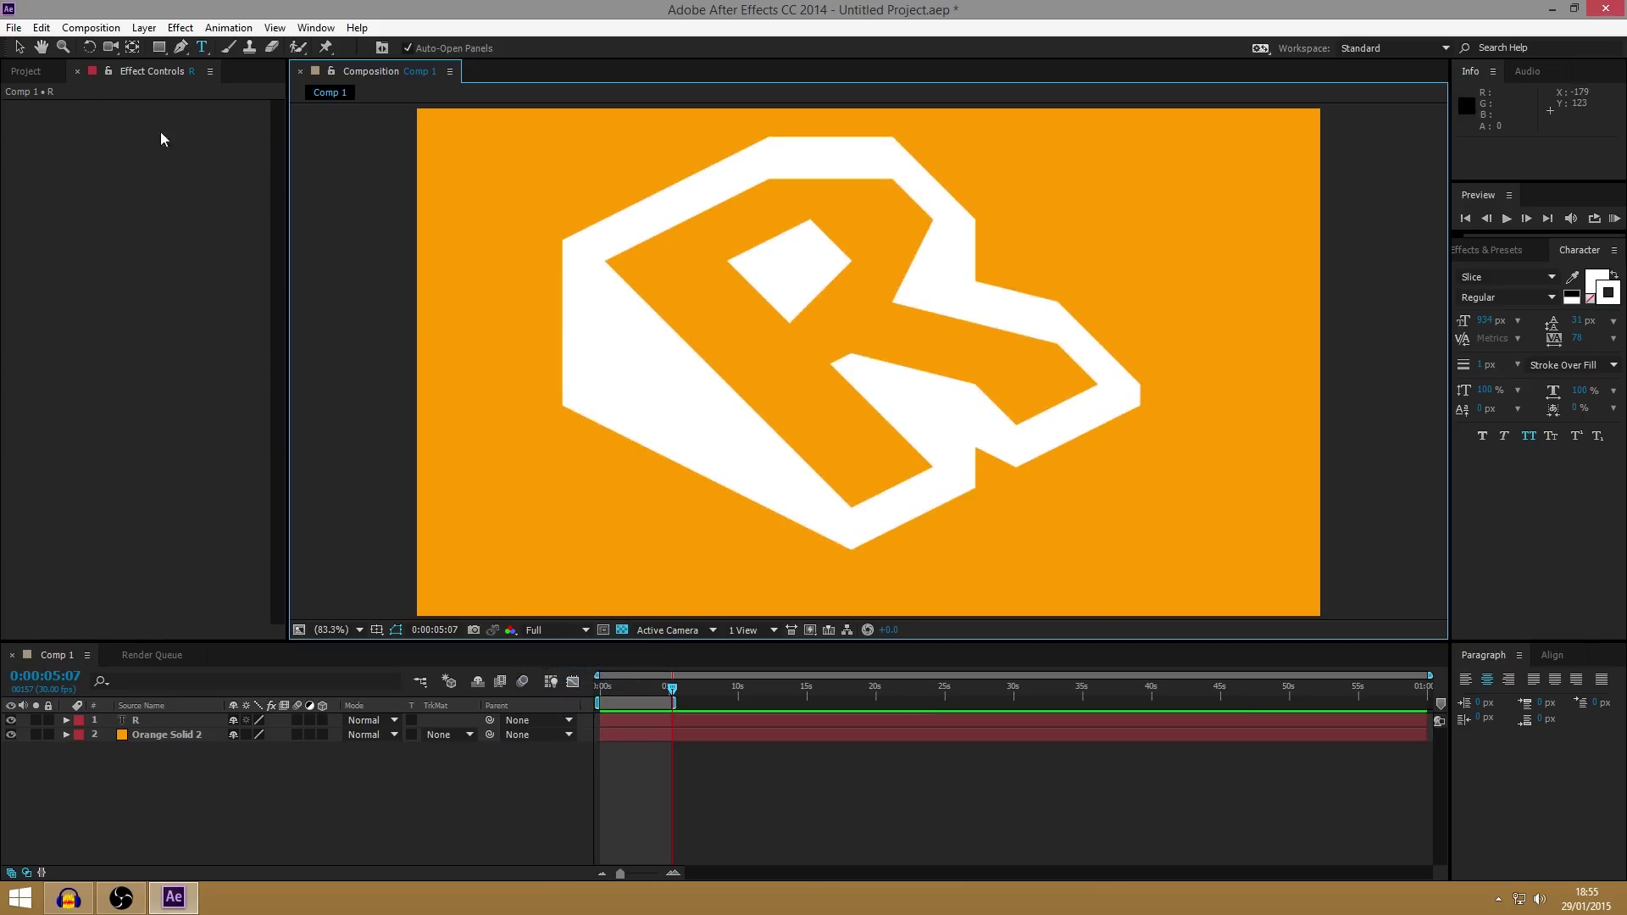
left_click(20, 48)
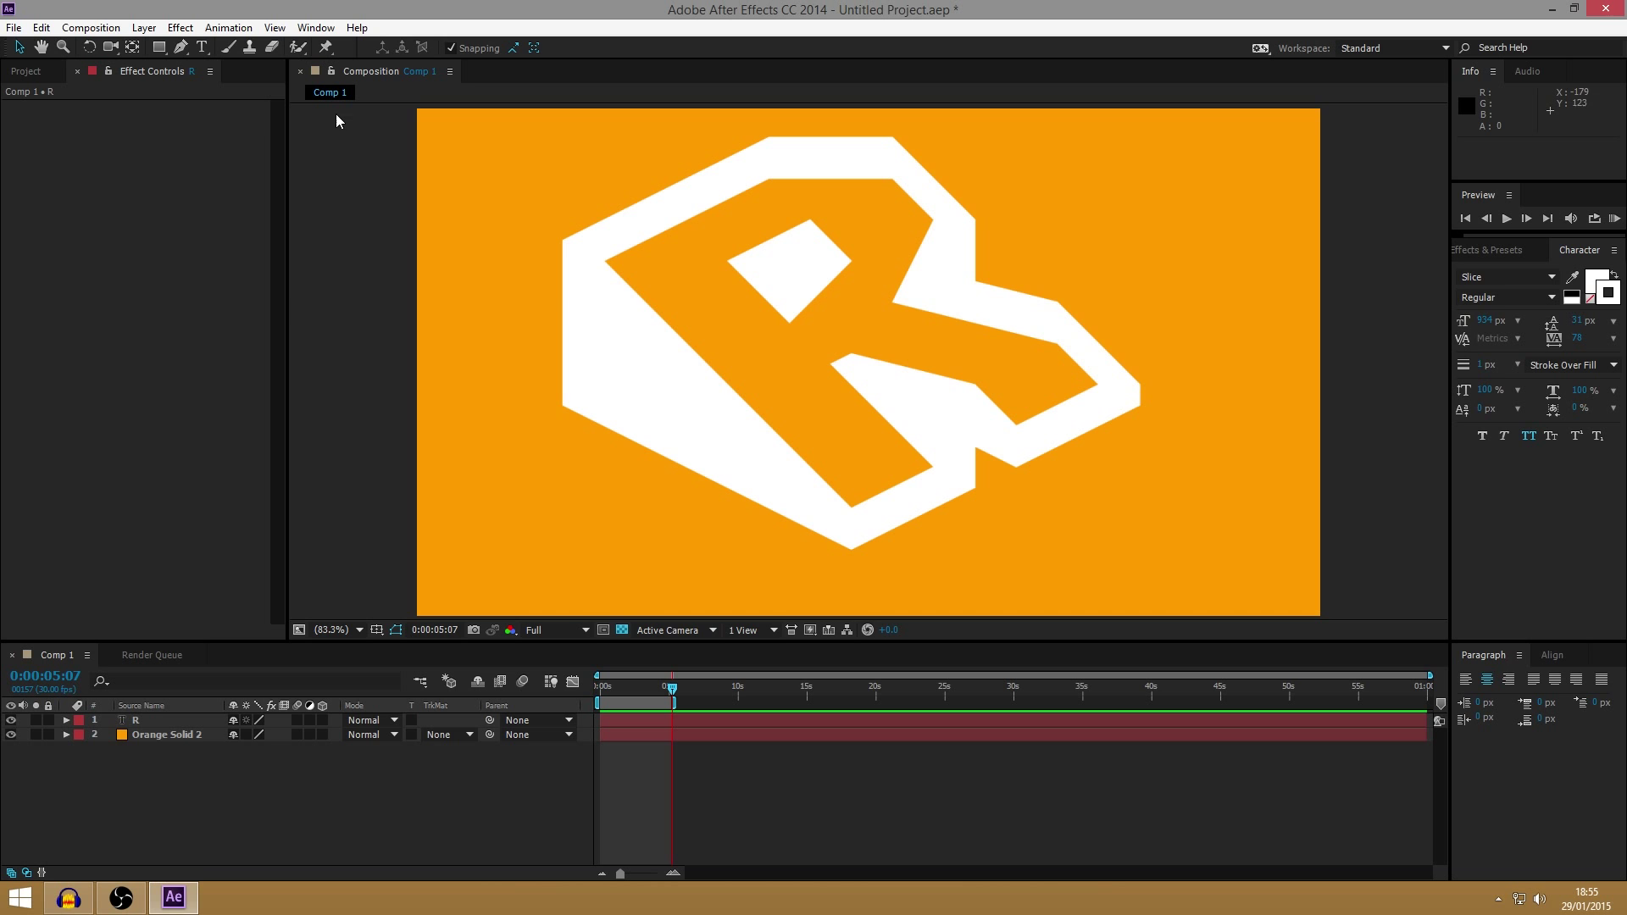
left_click_drag(730, 263, 752, 281)
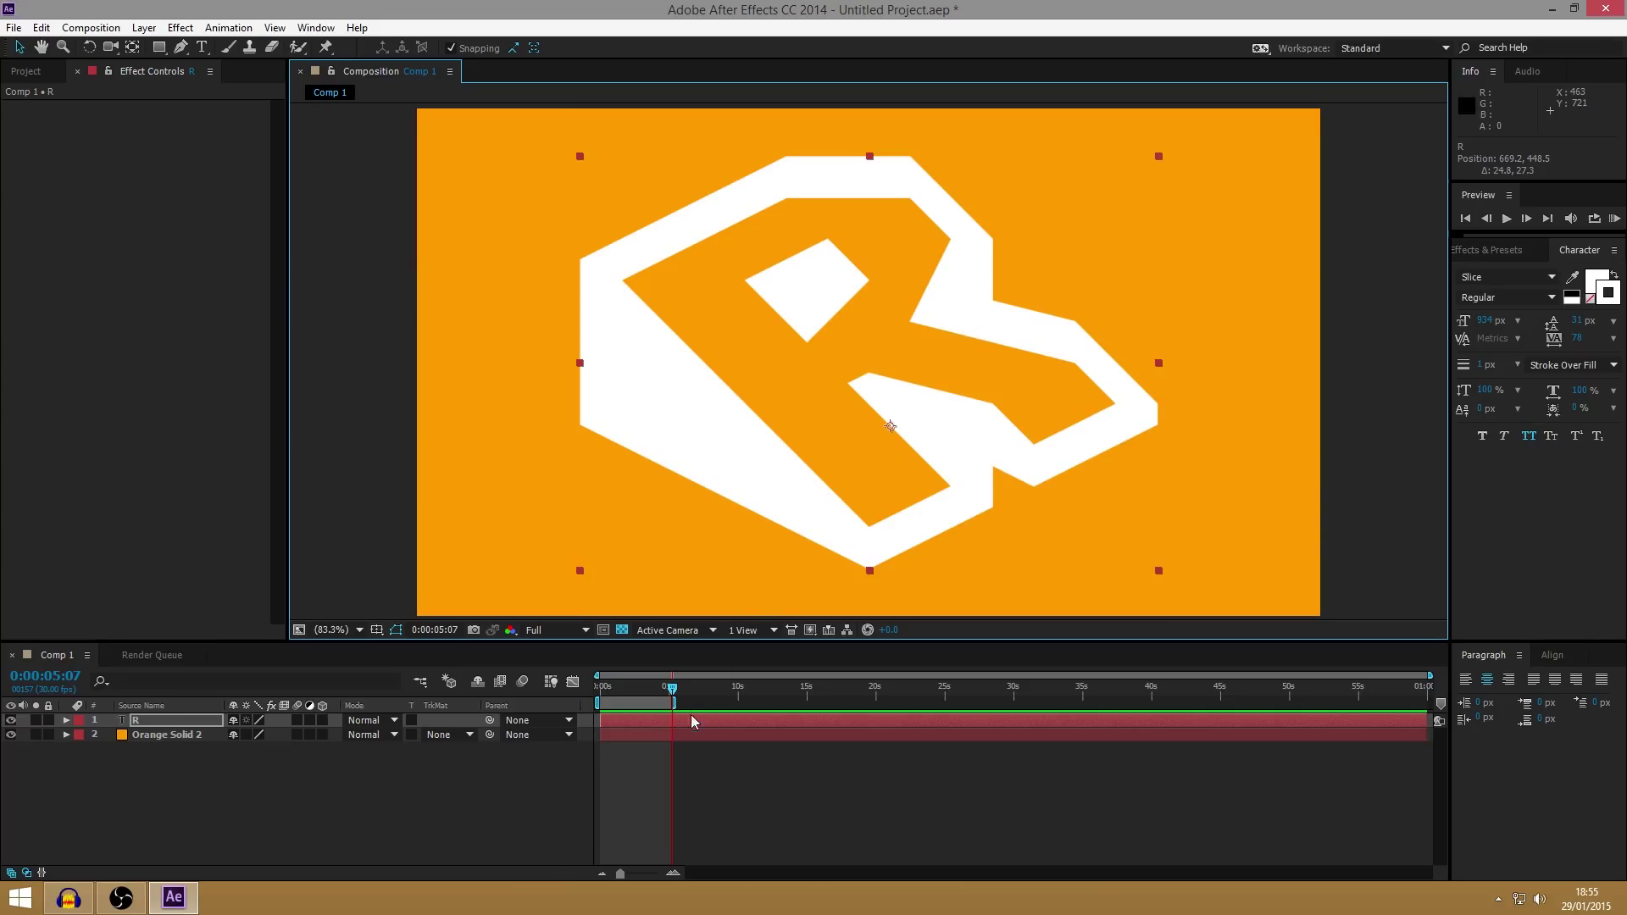
left_click_drag(672, 689, 601, 690)
left_click(486, 770)
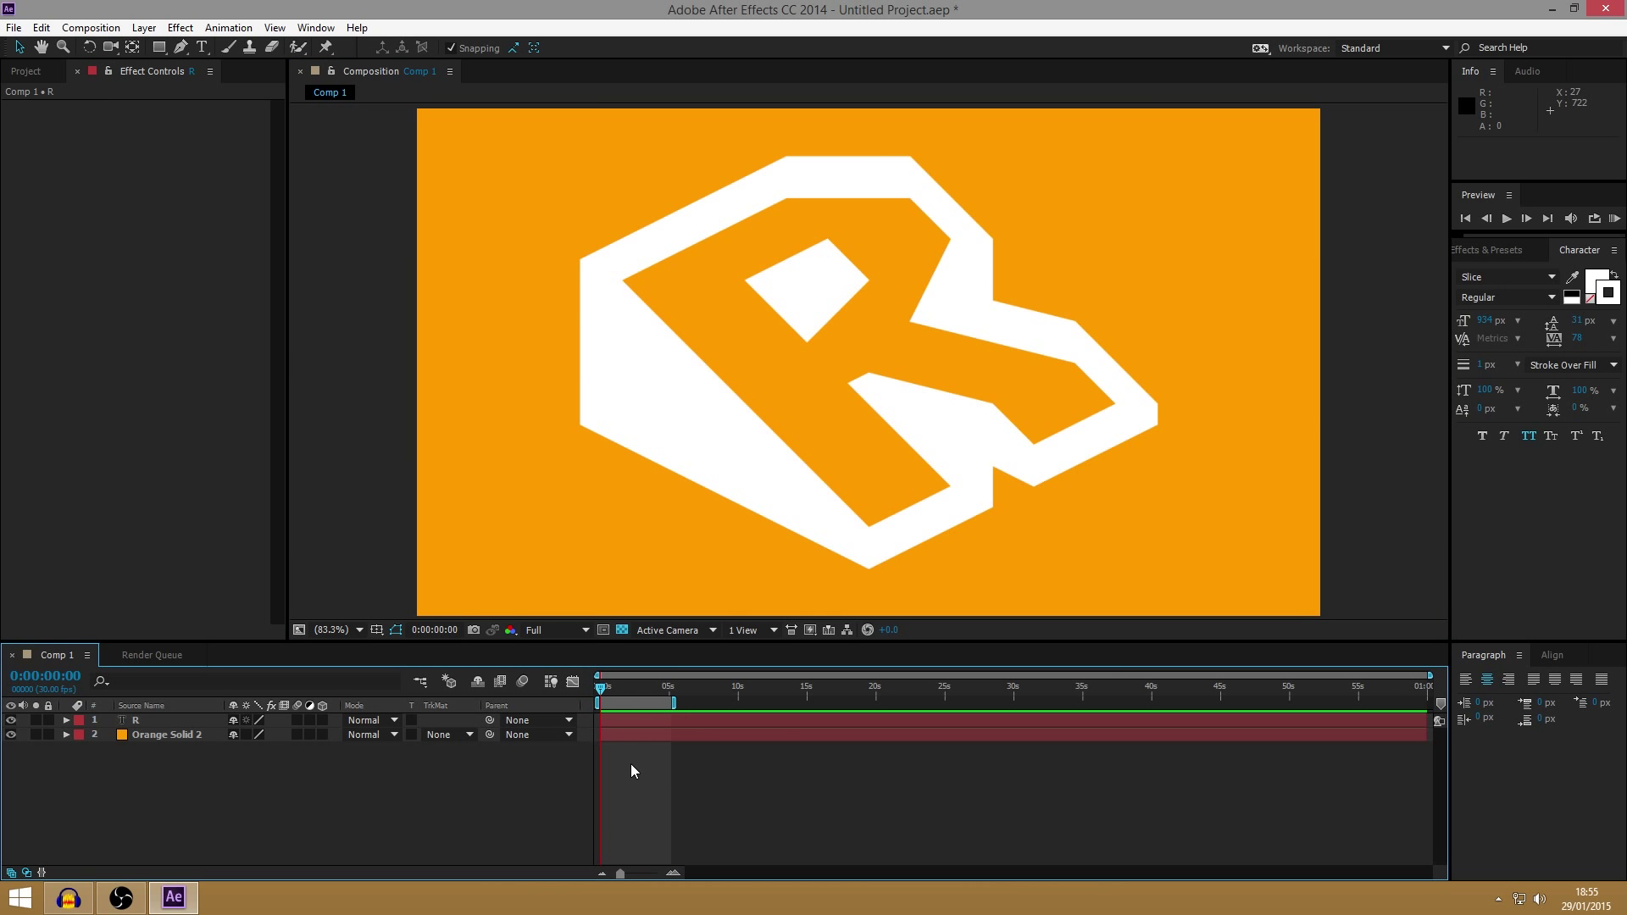
Draw a wide grey rectangle and position it at 640.0, 697.0 along the bottom edge.
left_click(161, 49)
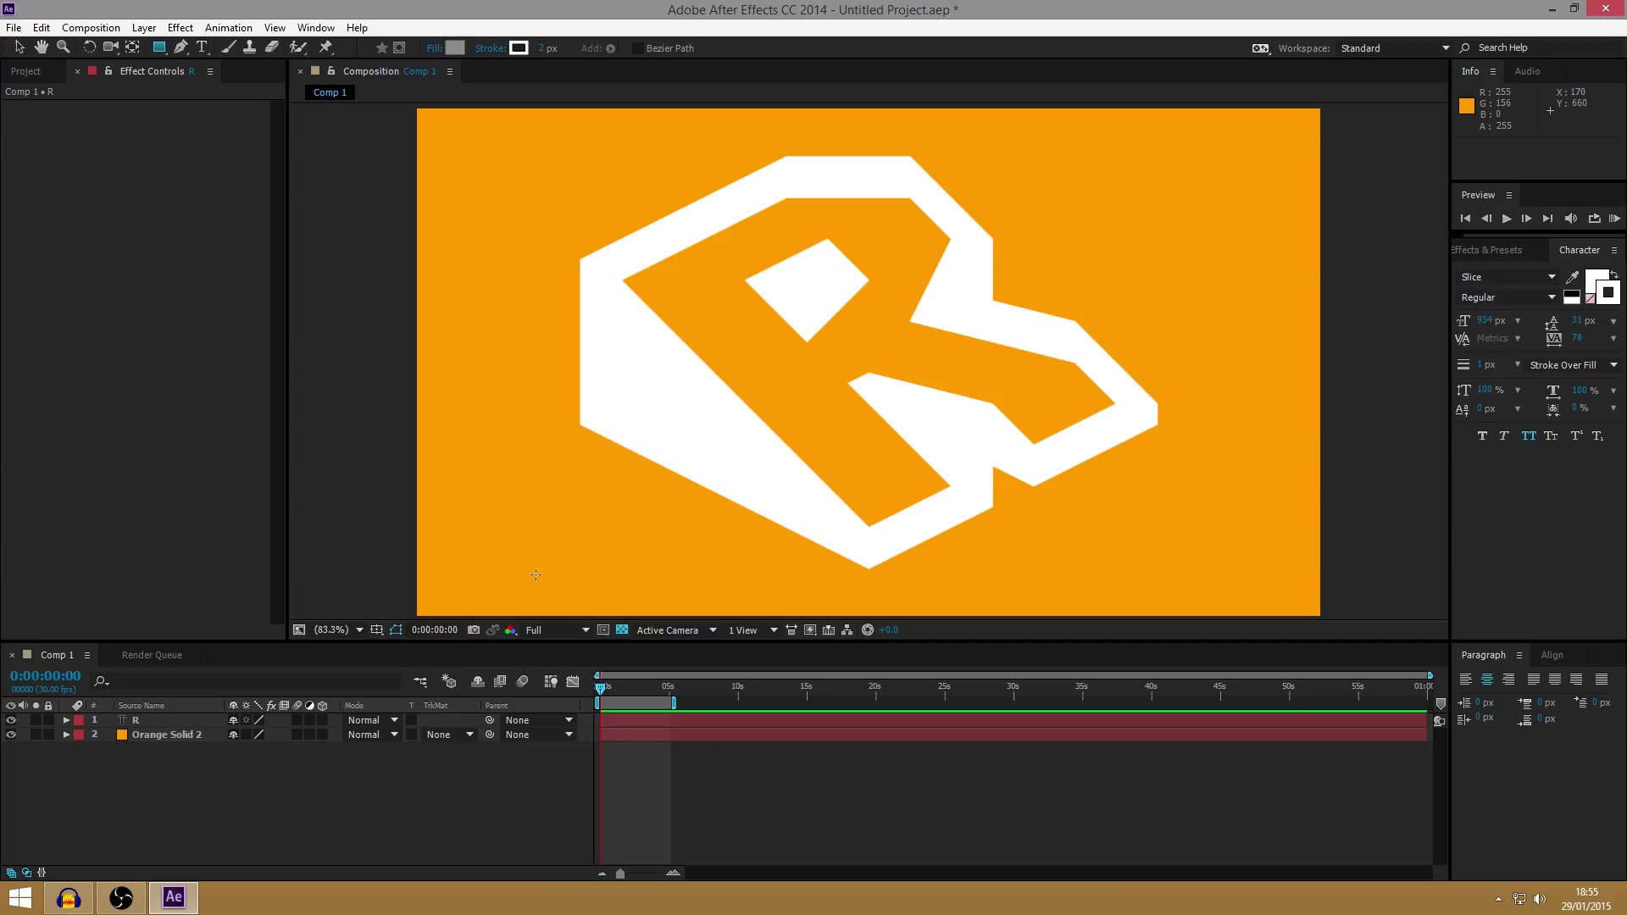
left_click_drag(529, 567, 1228, 618)
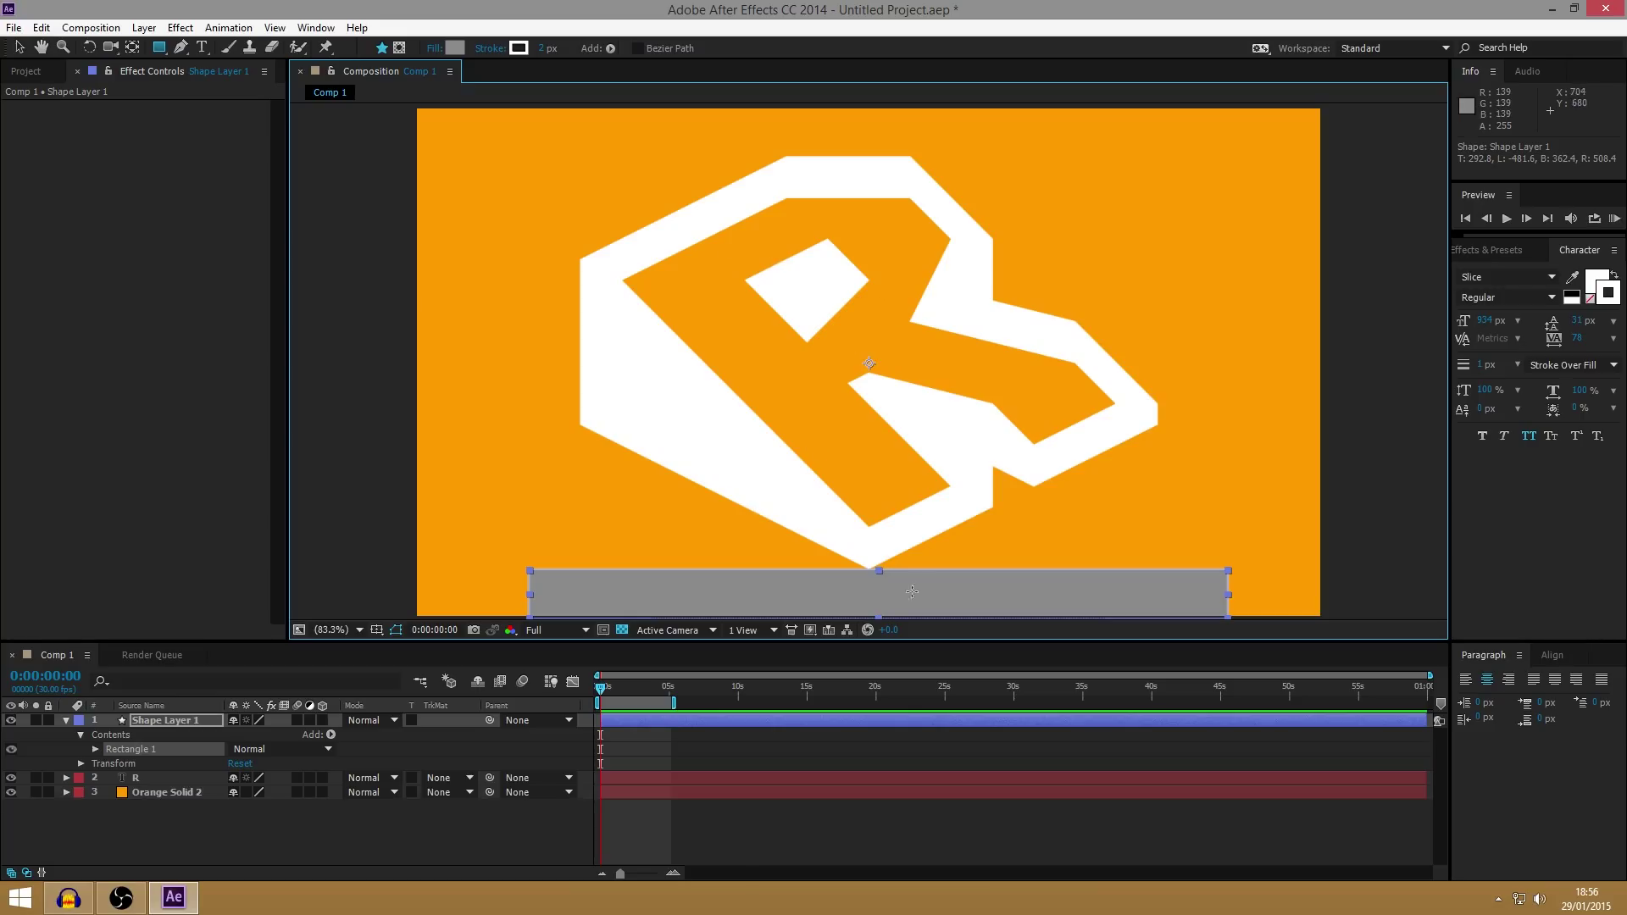
left_click(19, 47)
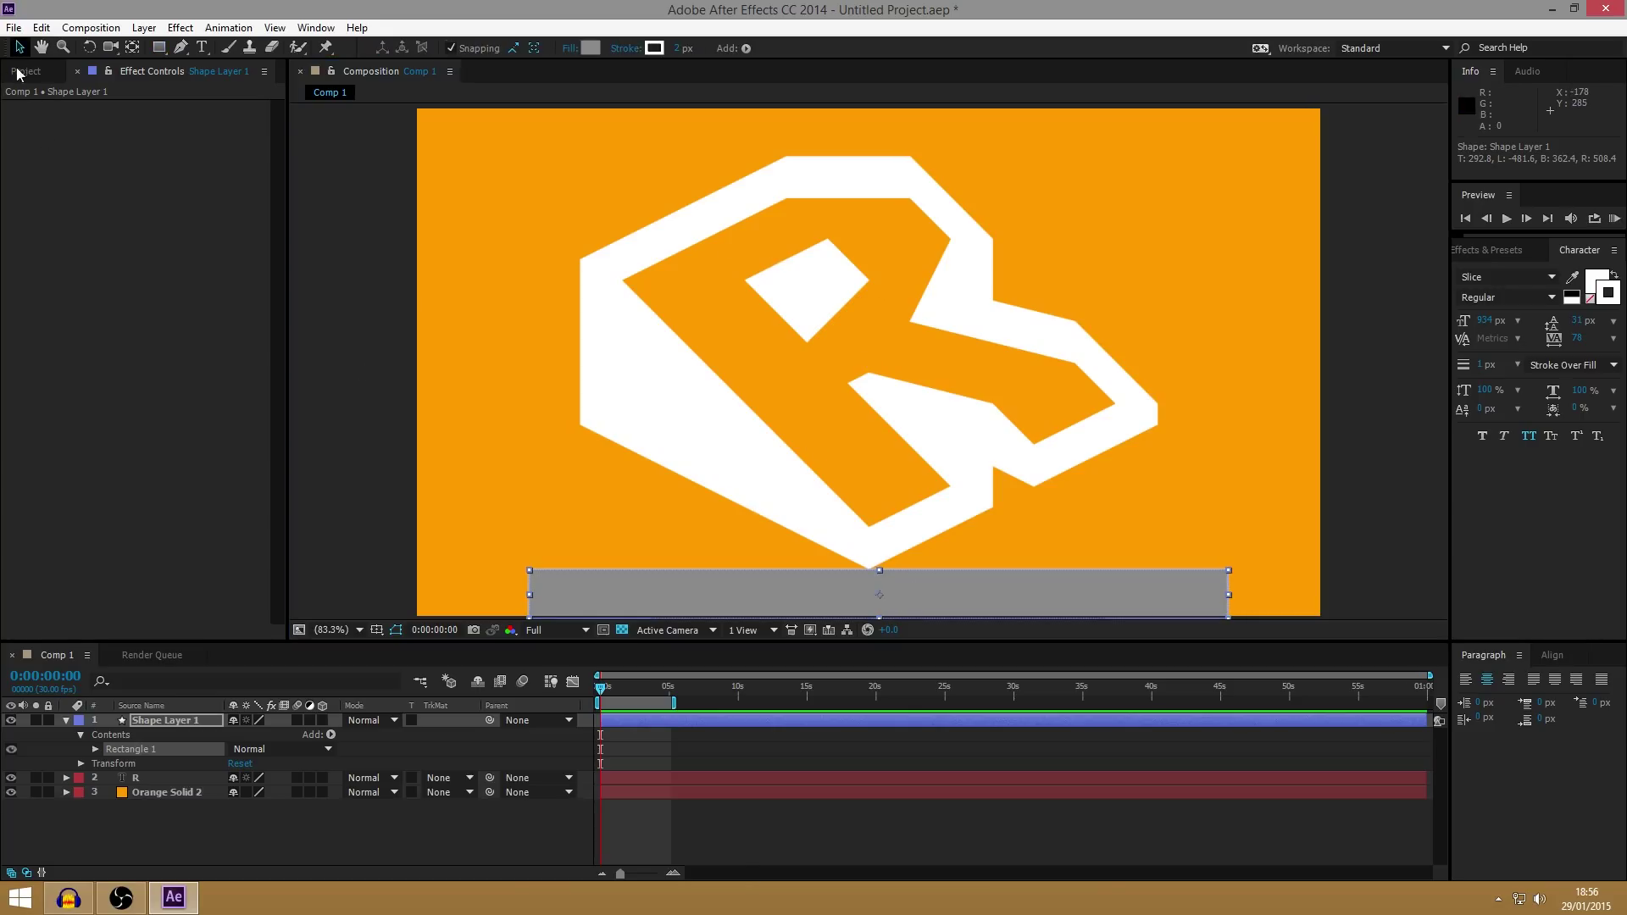
left_click(81, 764)
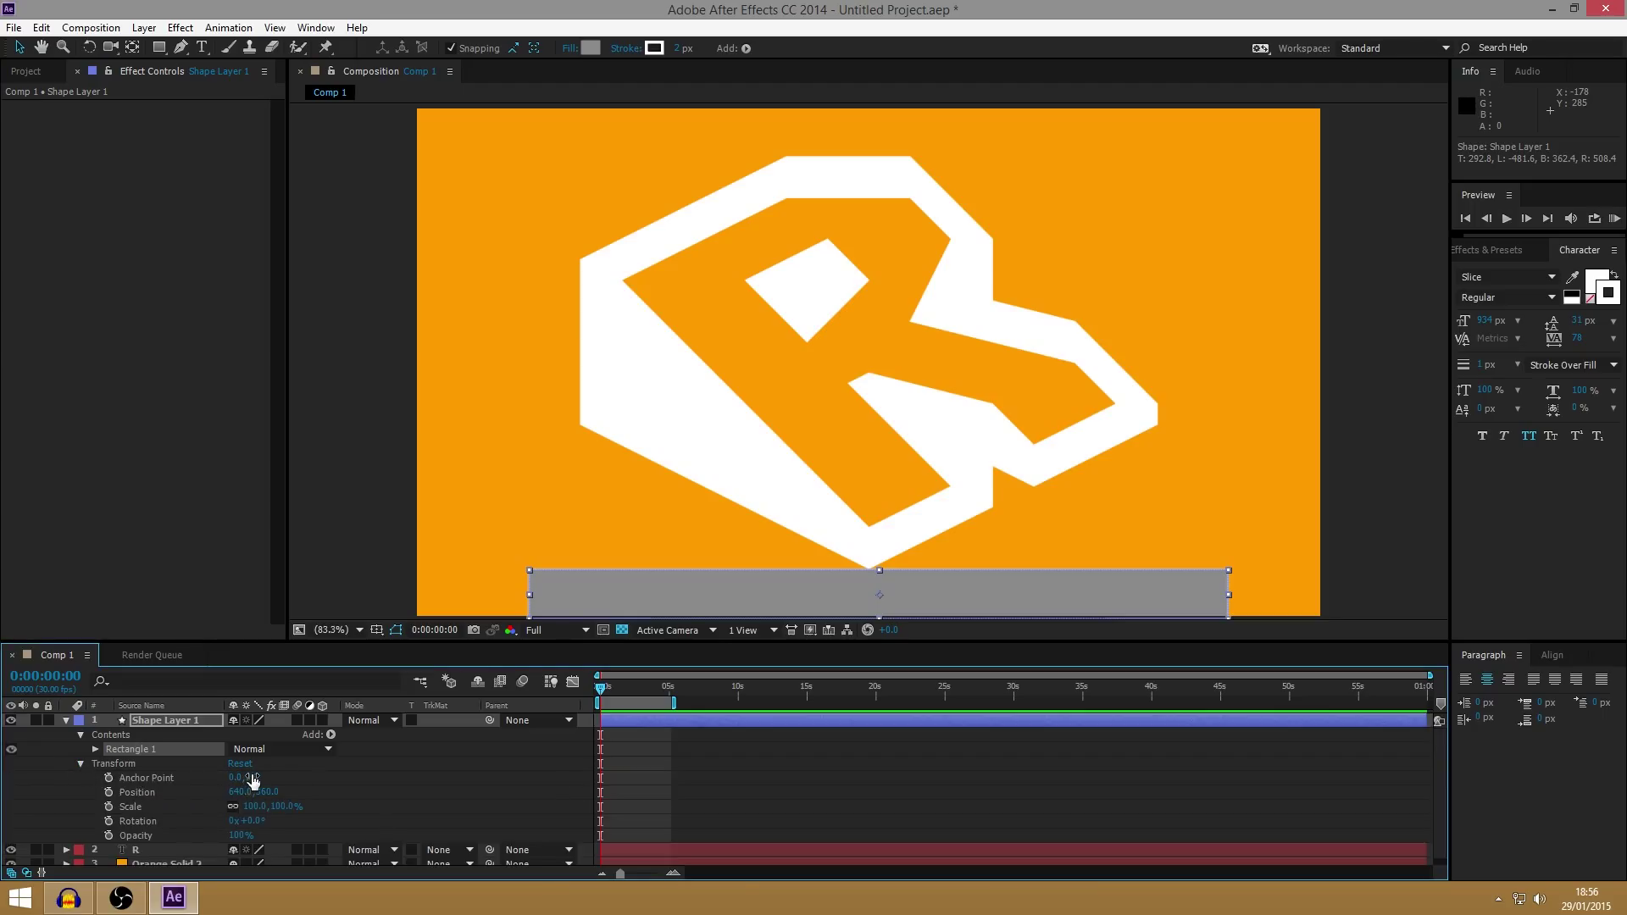
left_click_drag(247, 783, 617, 669)
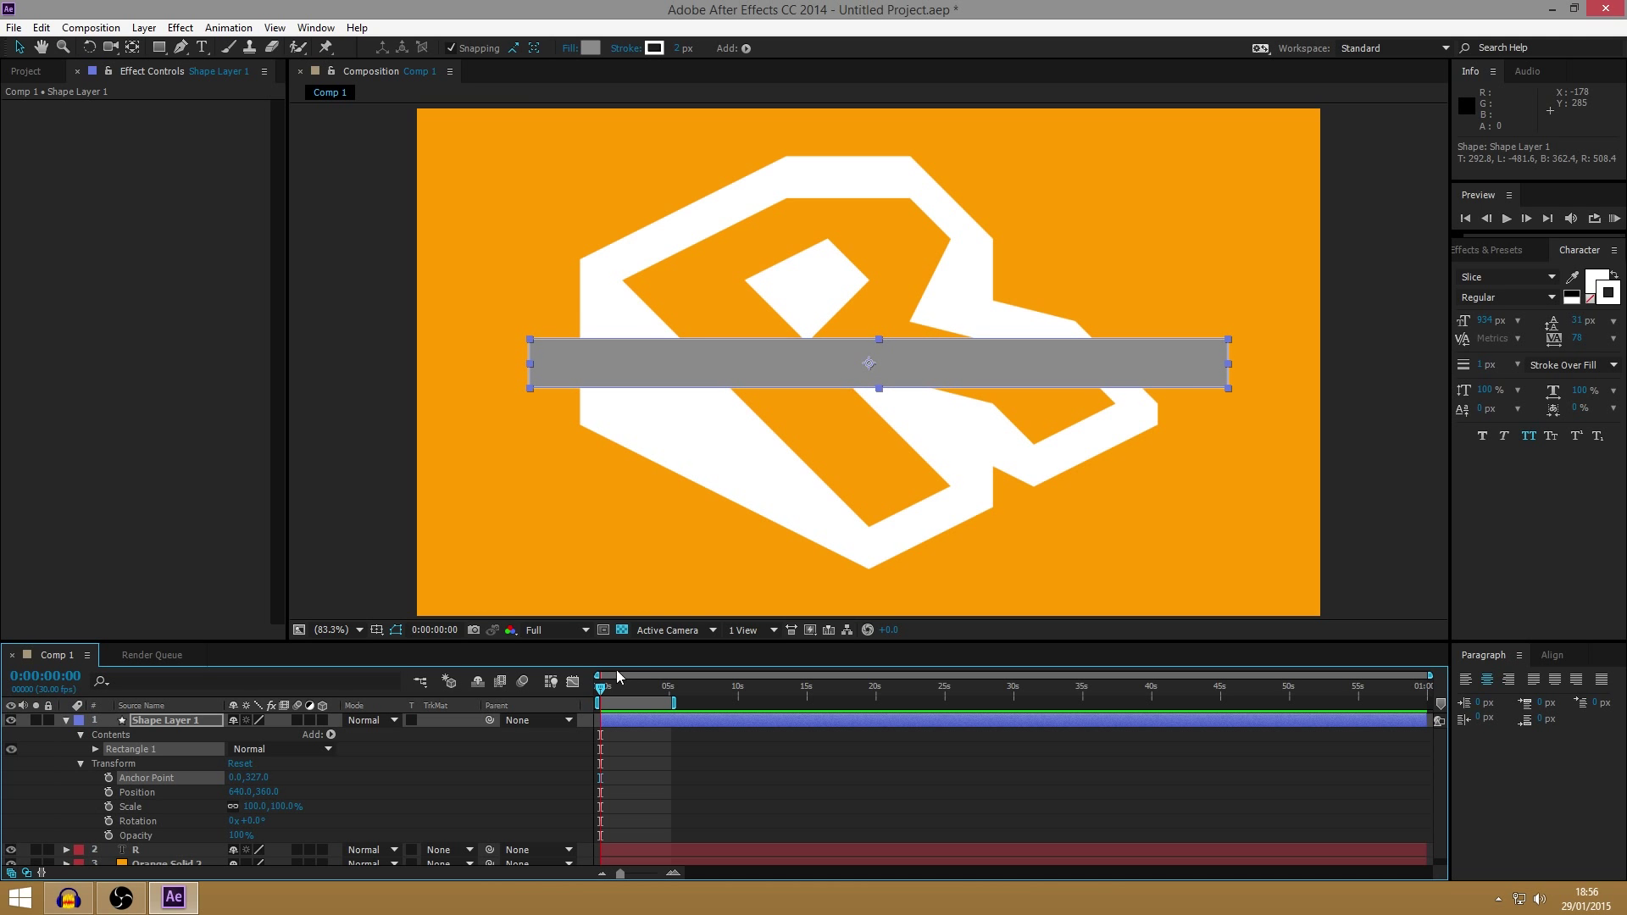
mouse_move(245, 778)
left_mouse_down()
mouse_move(280, 778)
mouse_move(247, 778)
left_mouse_up()
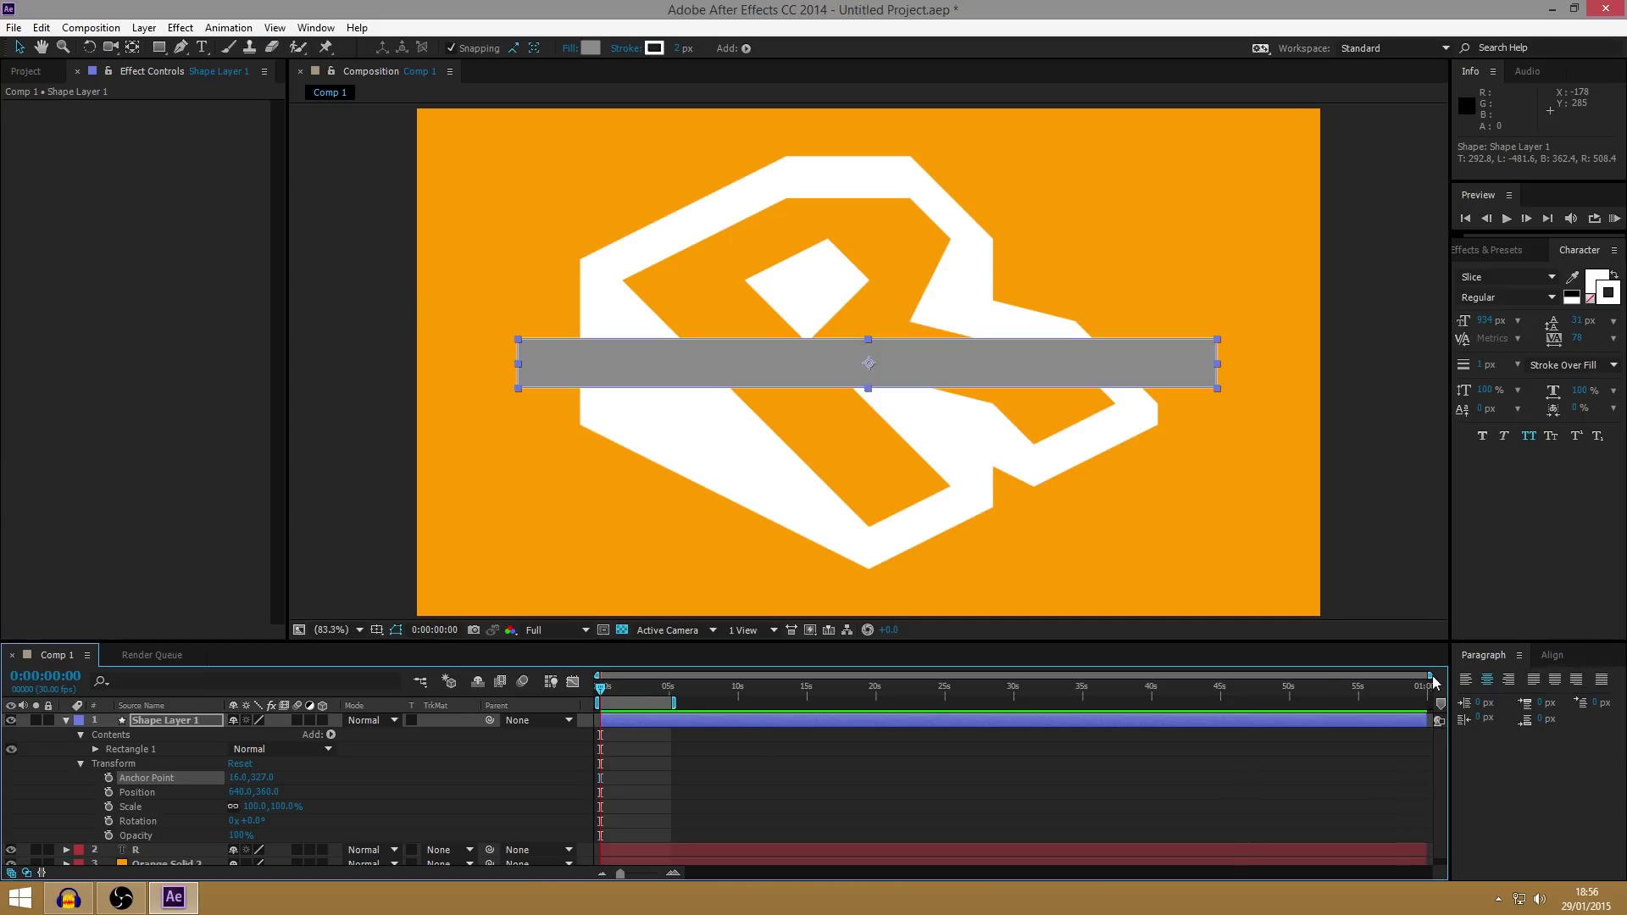
left_click_drag(268, 792, 595, 749)
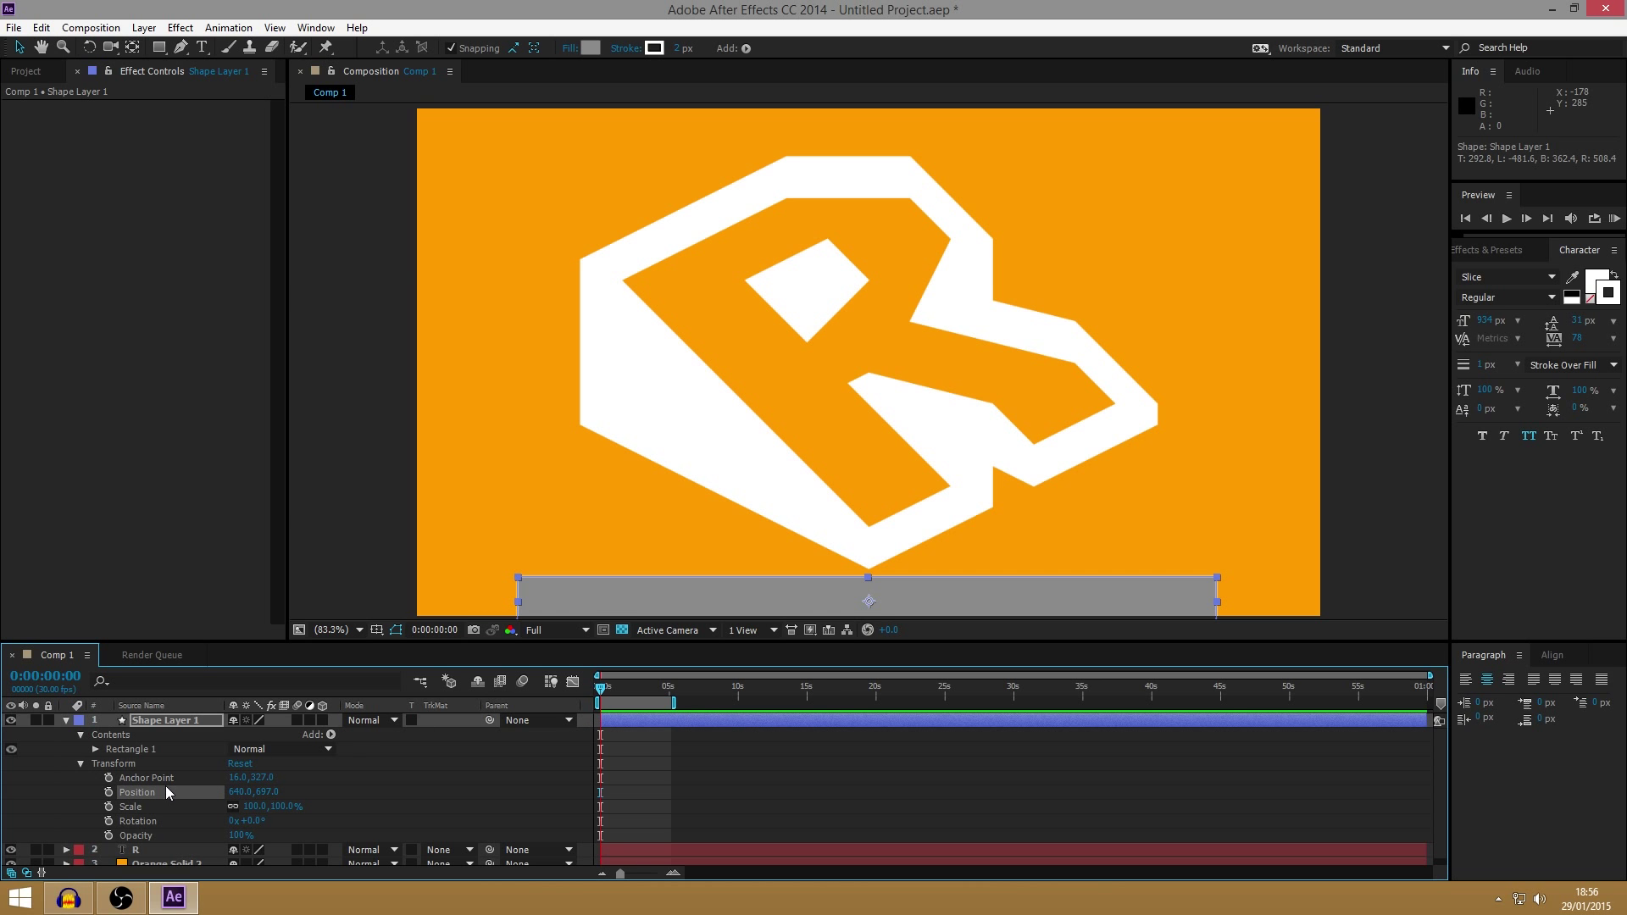
Set a Scale keyframe at 0s on Shape Layer 1 with proportions unlinked.
left_click(135, 808)
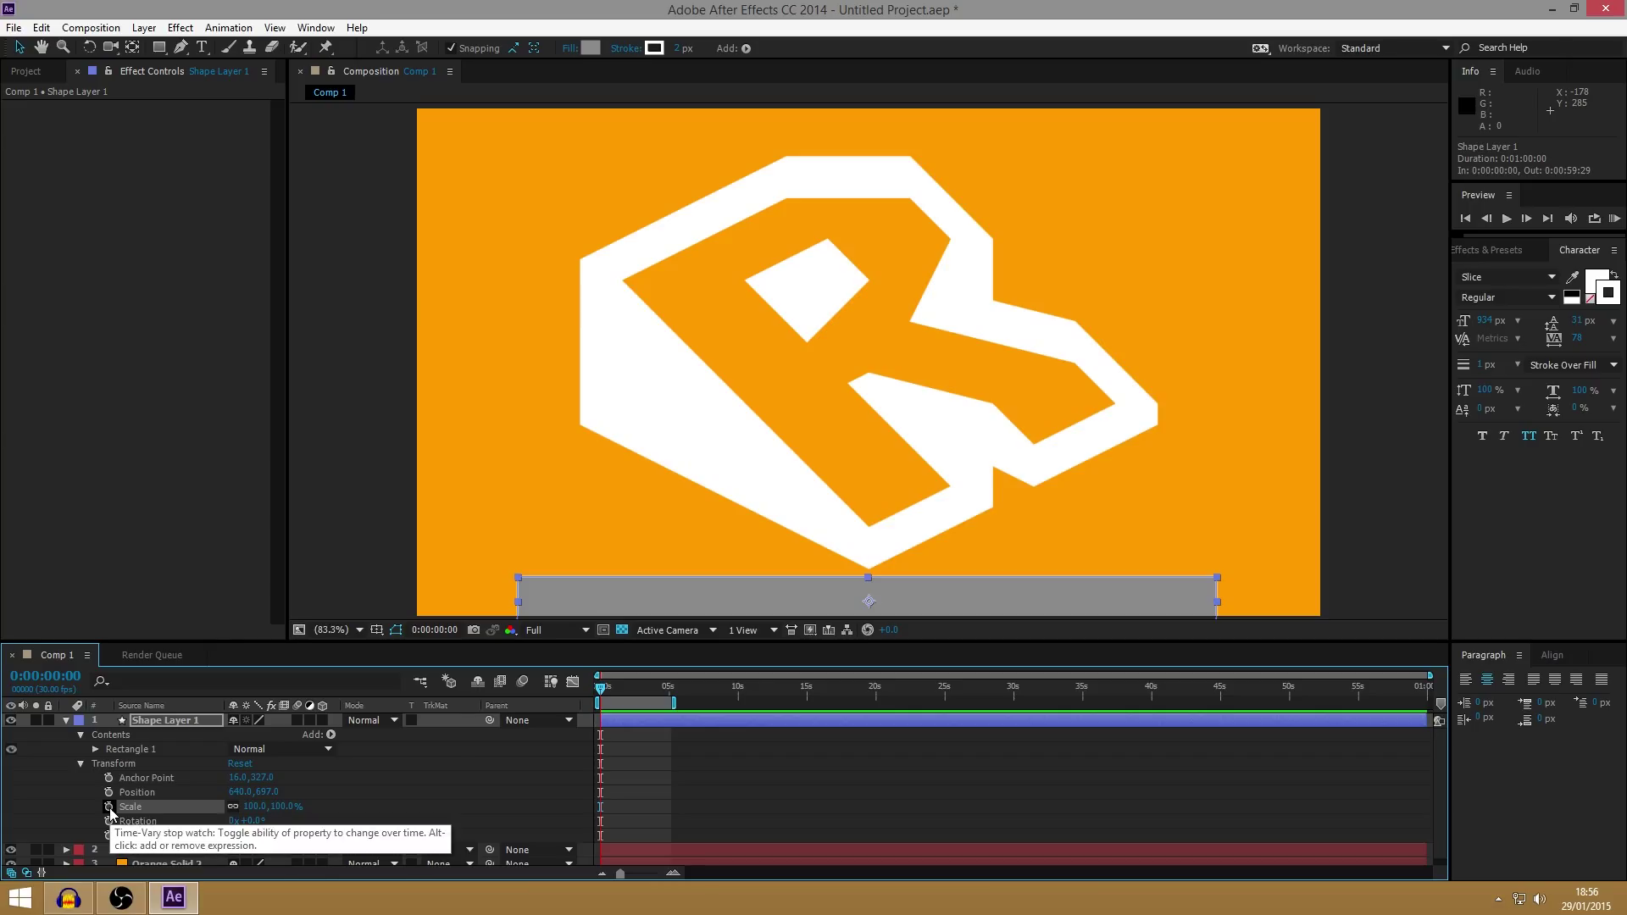
left_click(109, 807)
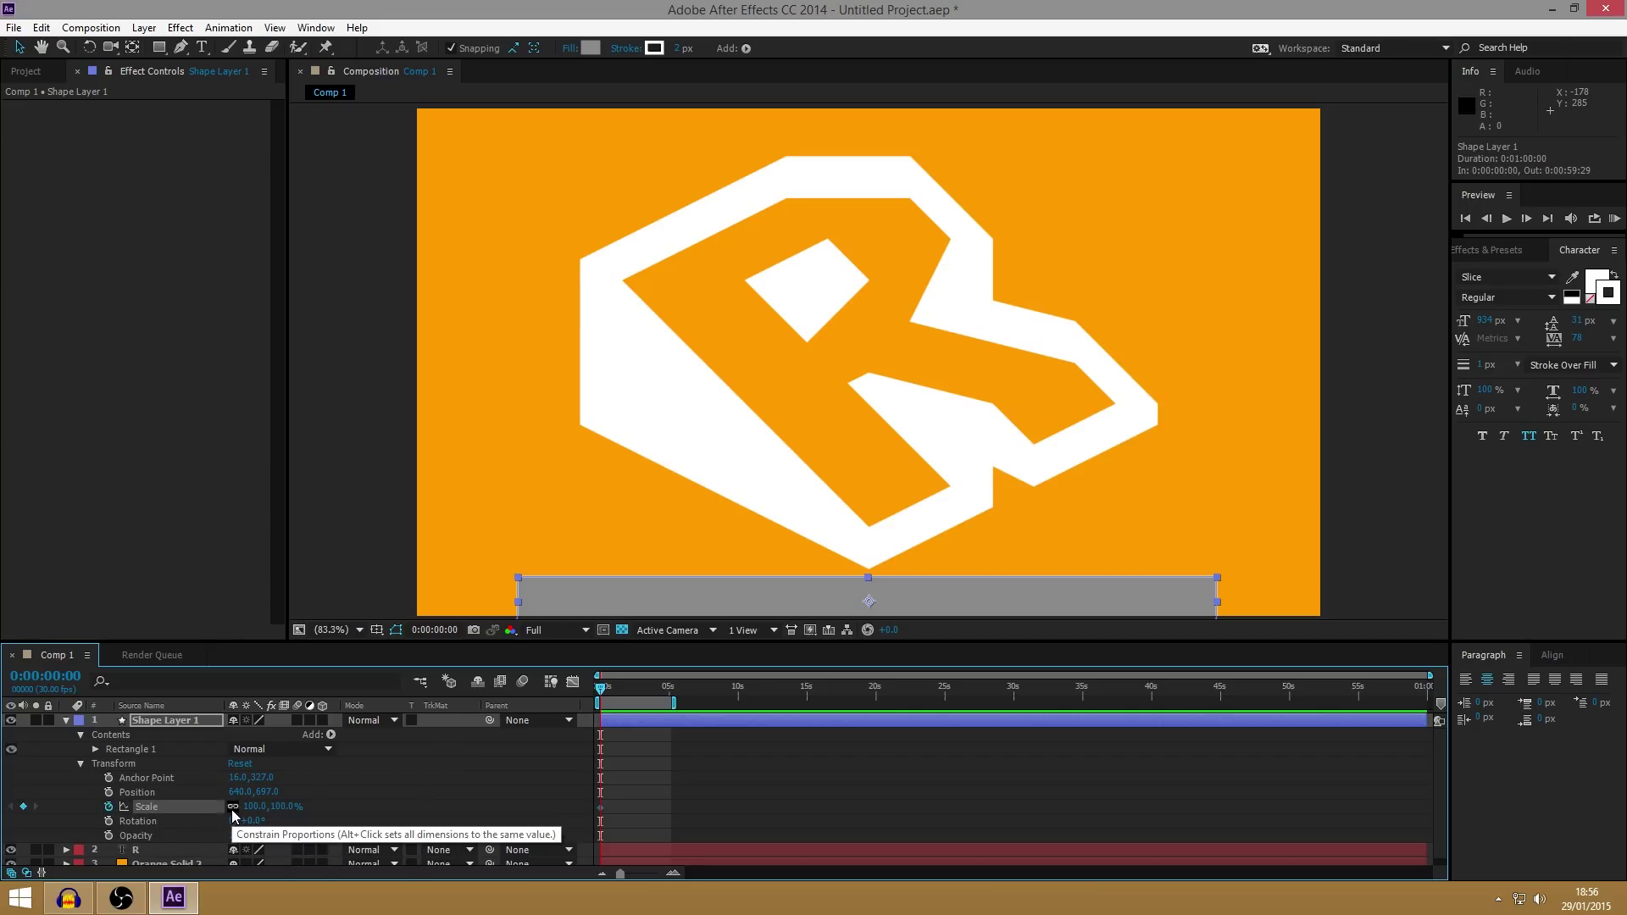
left_click(232, 807)
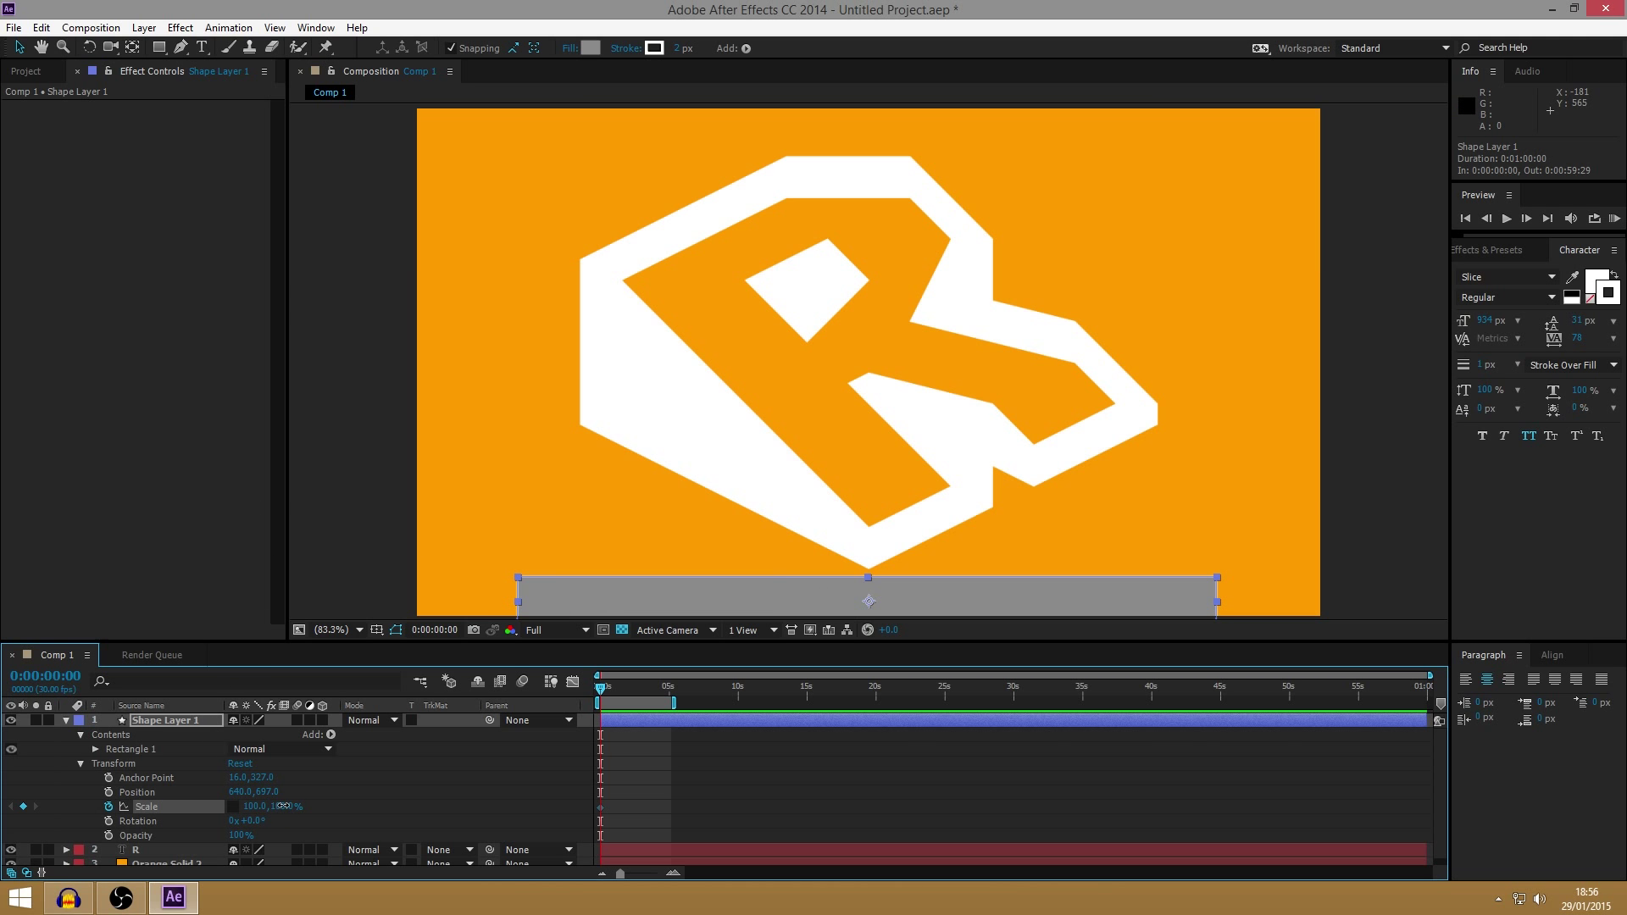
left_click_drag(284, 812, 1622, 674)
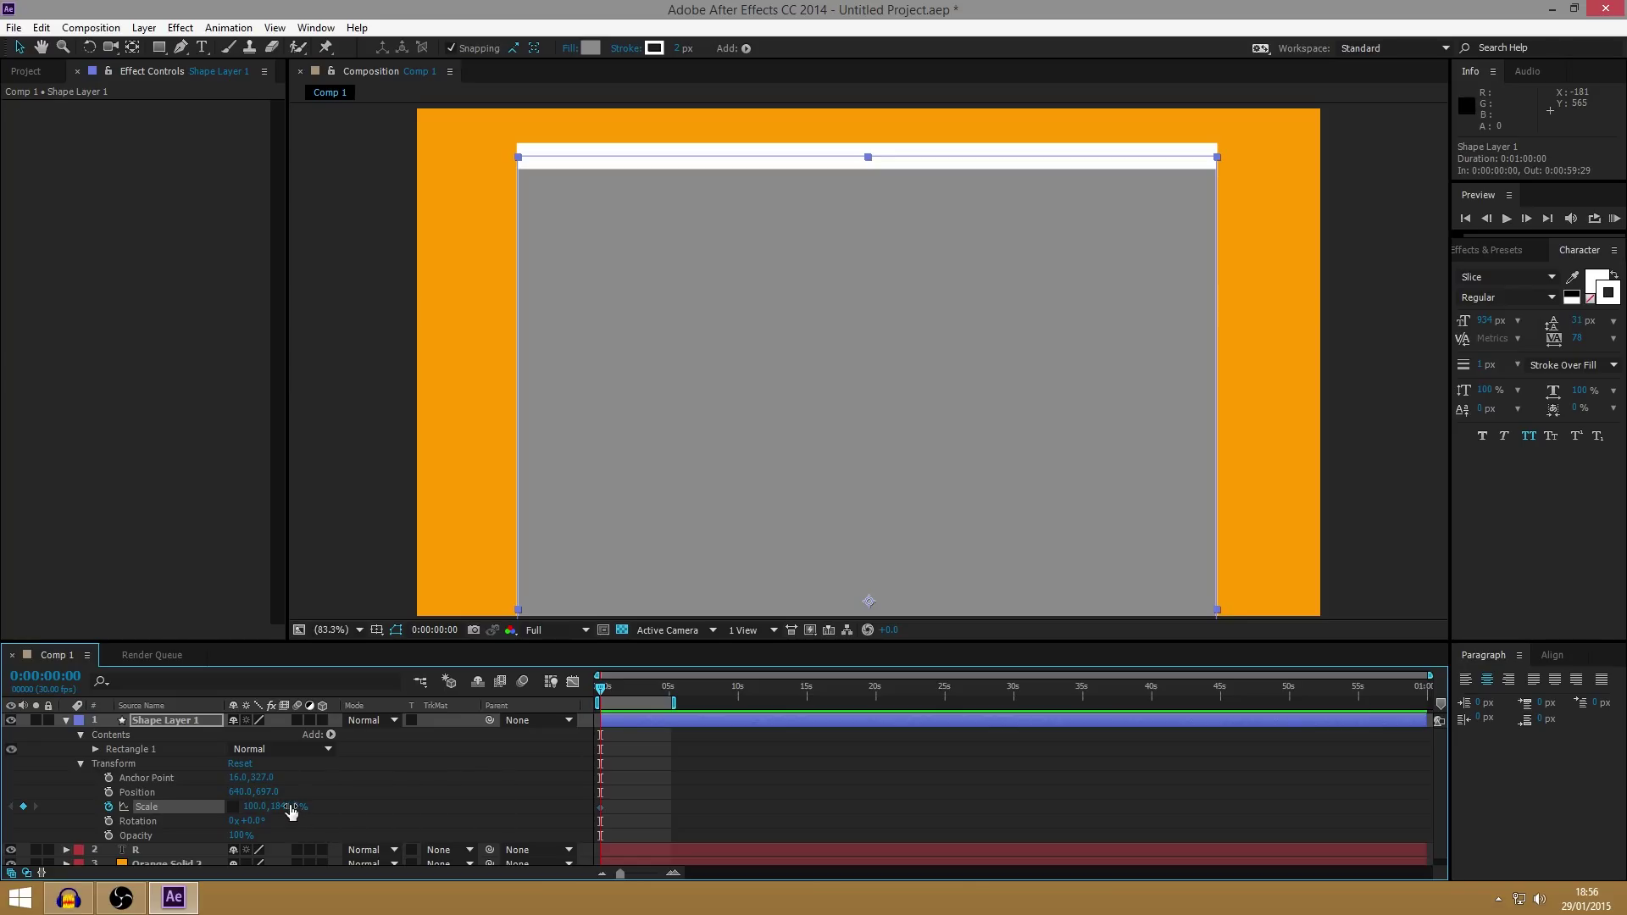
key("ctrl+z")
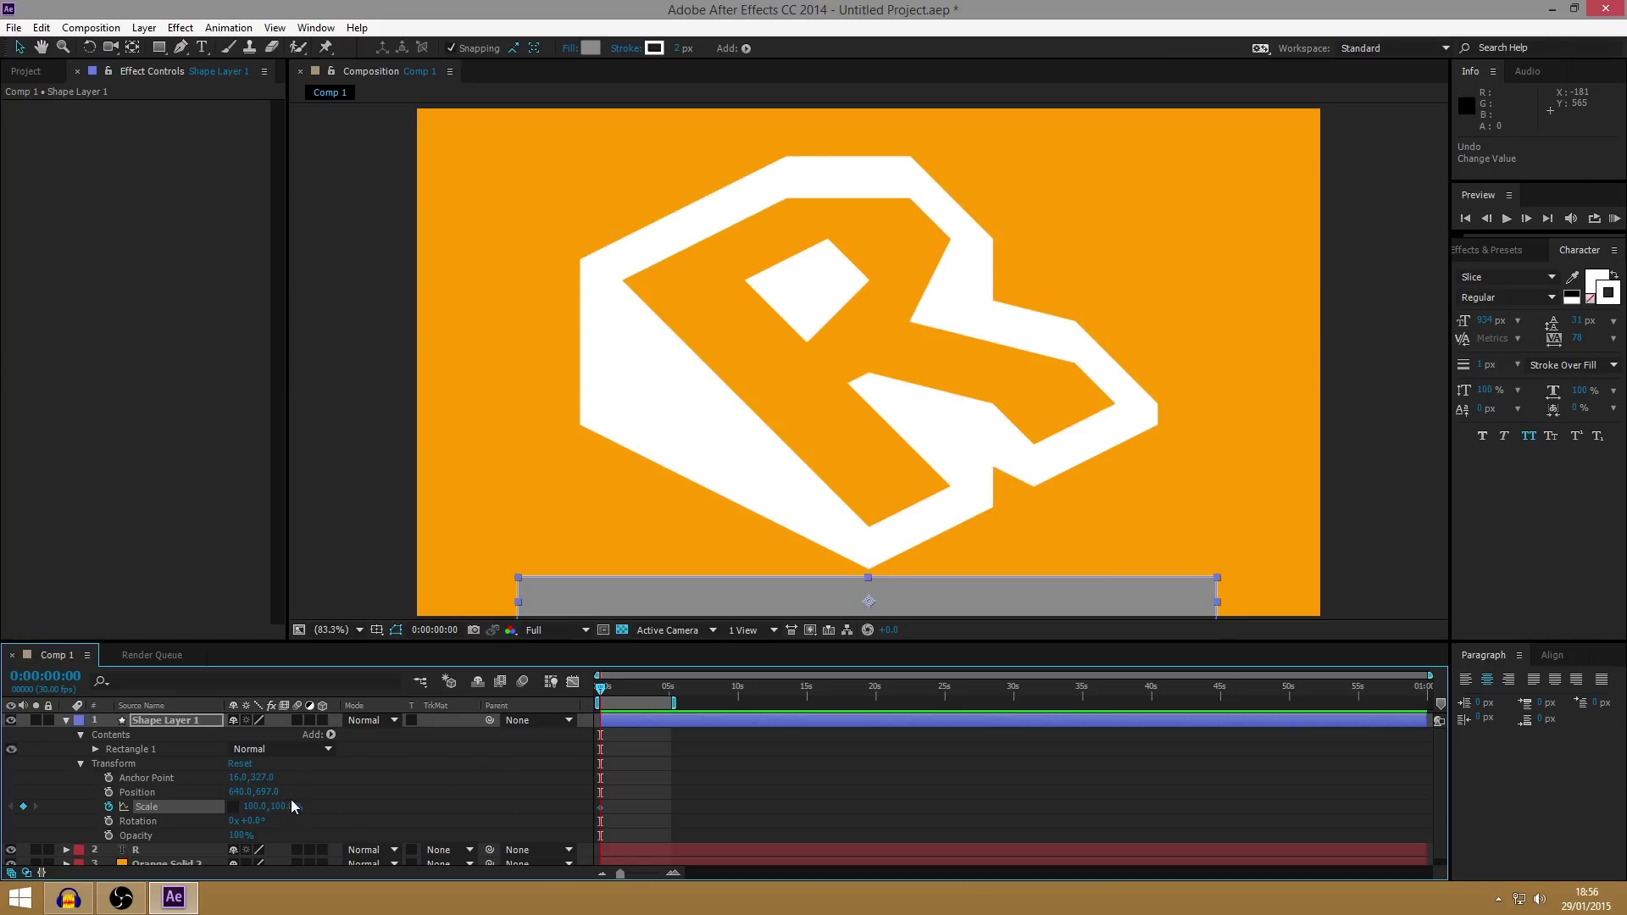
At about 4s, stretch Scale to 100, 2879% so the rectangle covers the frame.
left_click_drag(607, 691, 656, 729)
left_click_drag(284, 806, 1622, 736)
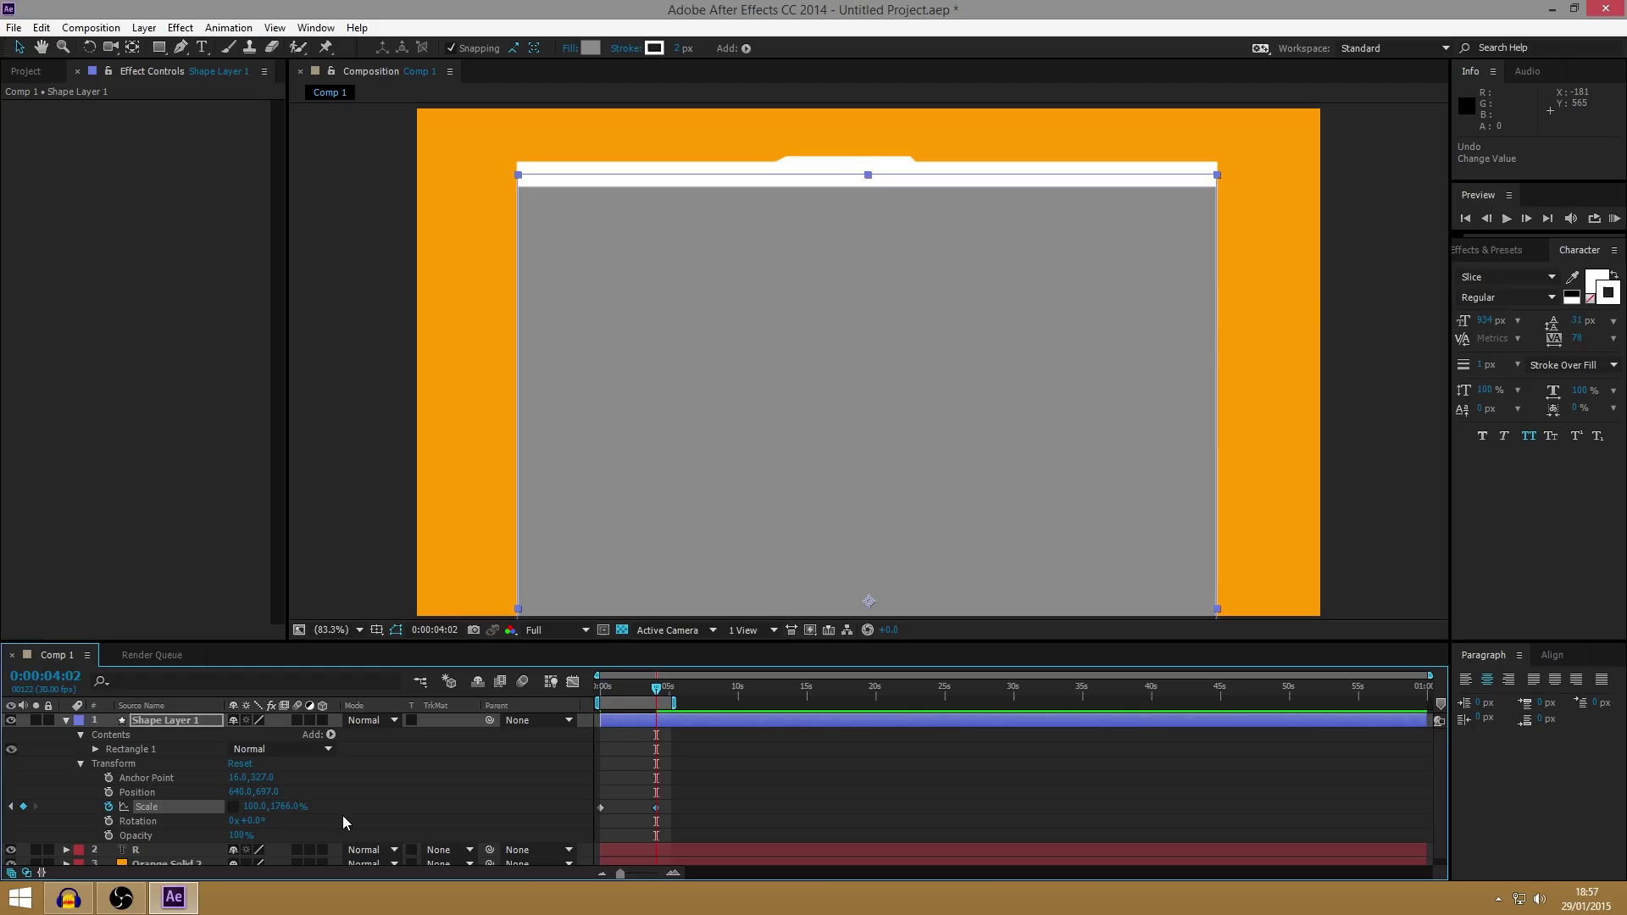
left_click_drag(287, 810, 534, 794)
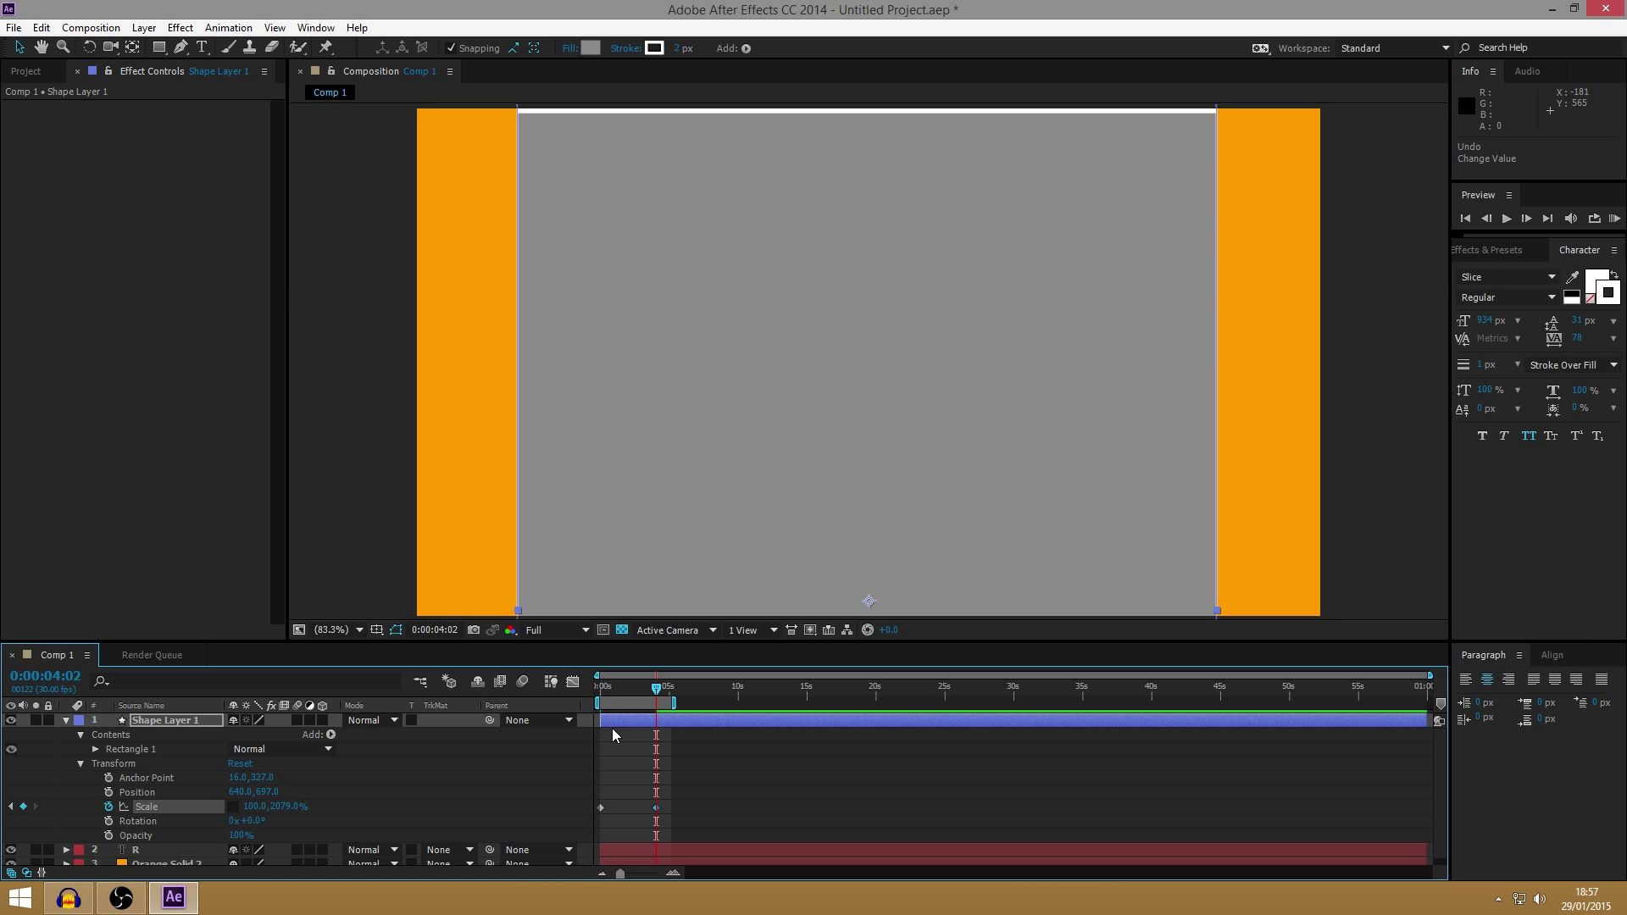
left_click_drag(658, 693, 619, 701)
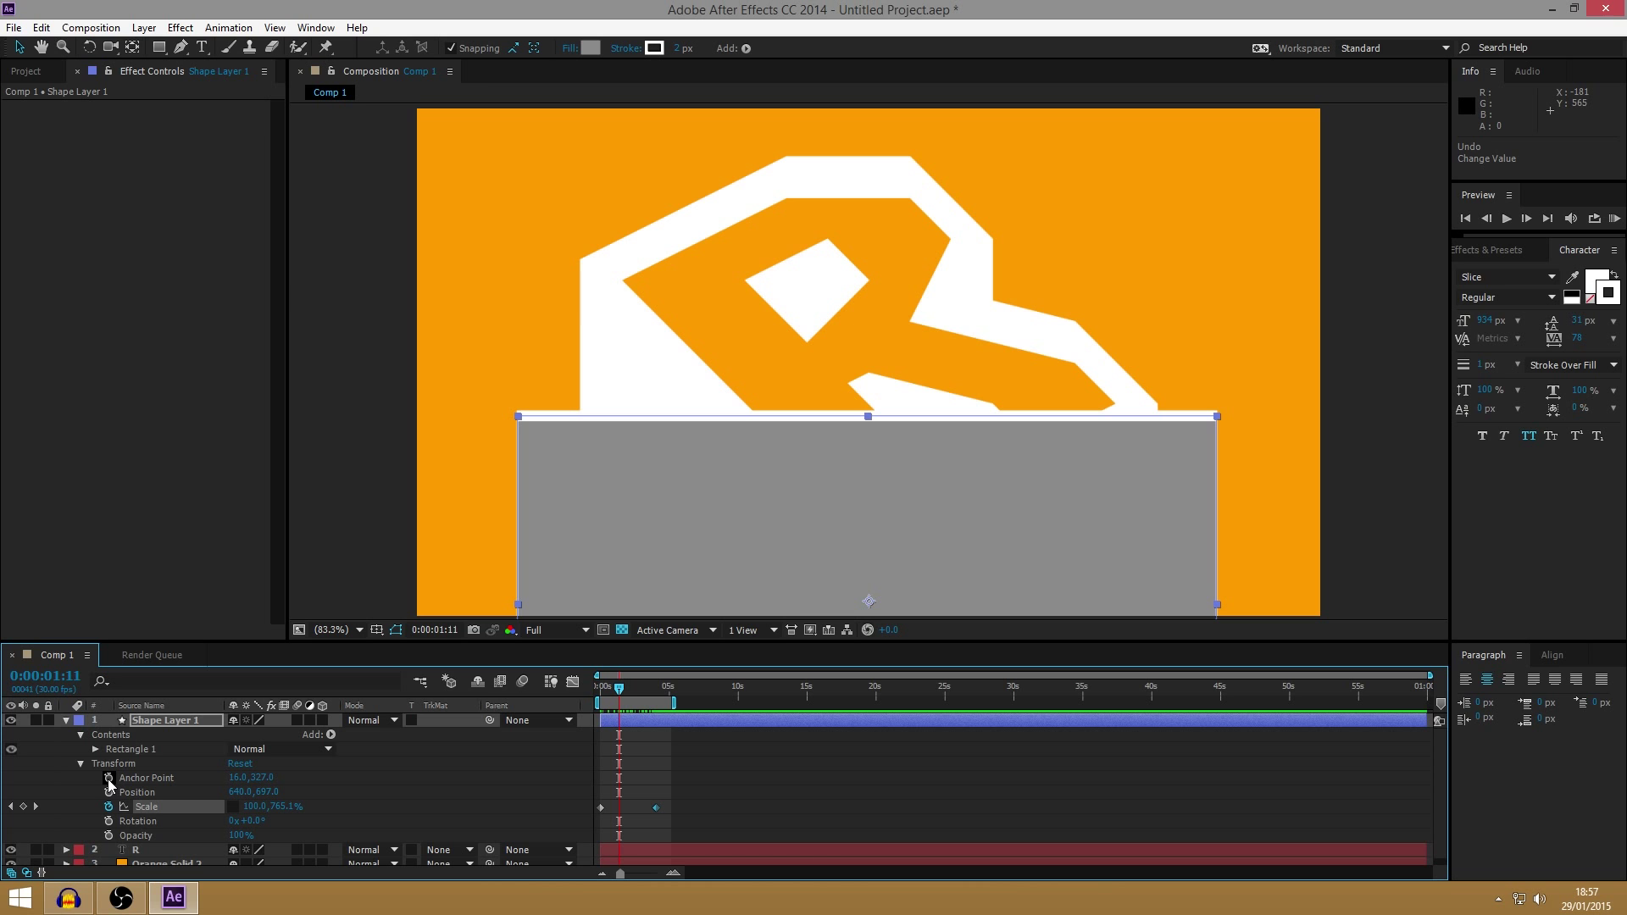
Delete Stroke 1 from the rectangle's Rectangle 1 contents.
left_click(80, 764)
left_click(95, 755)
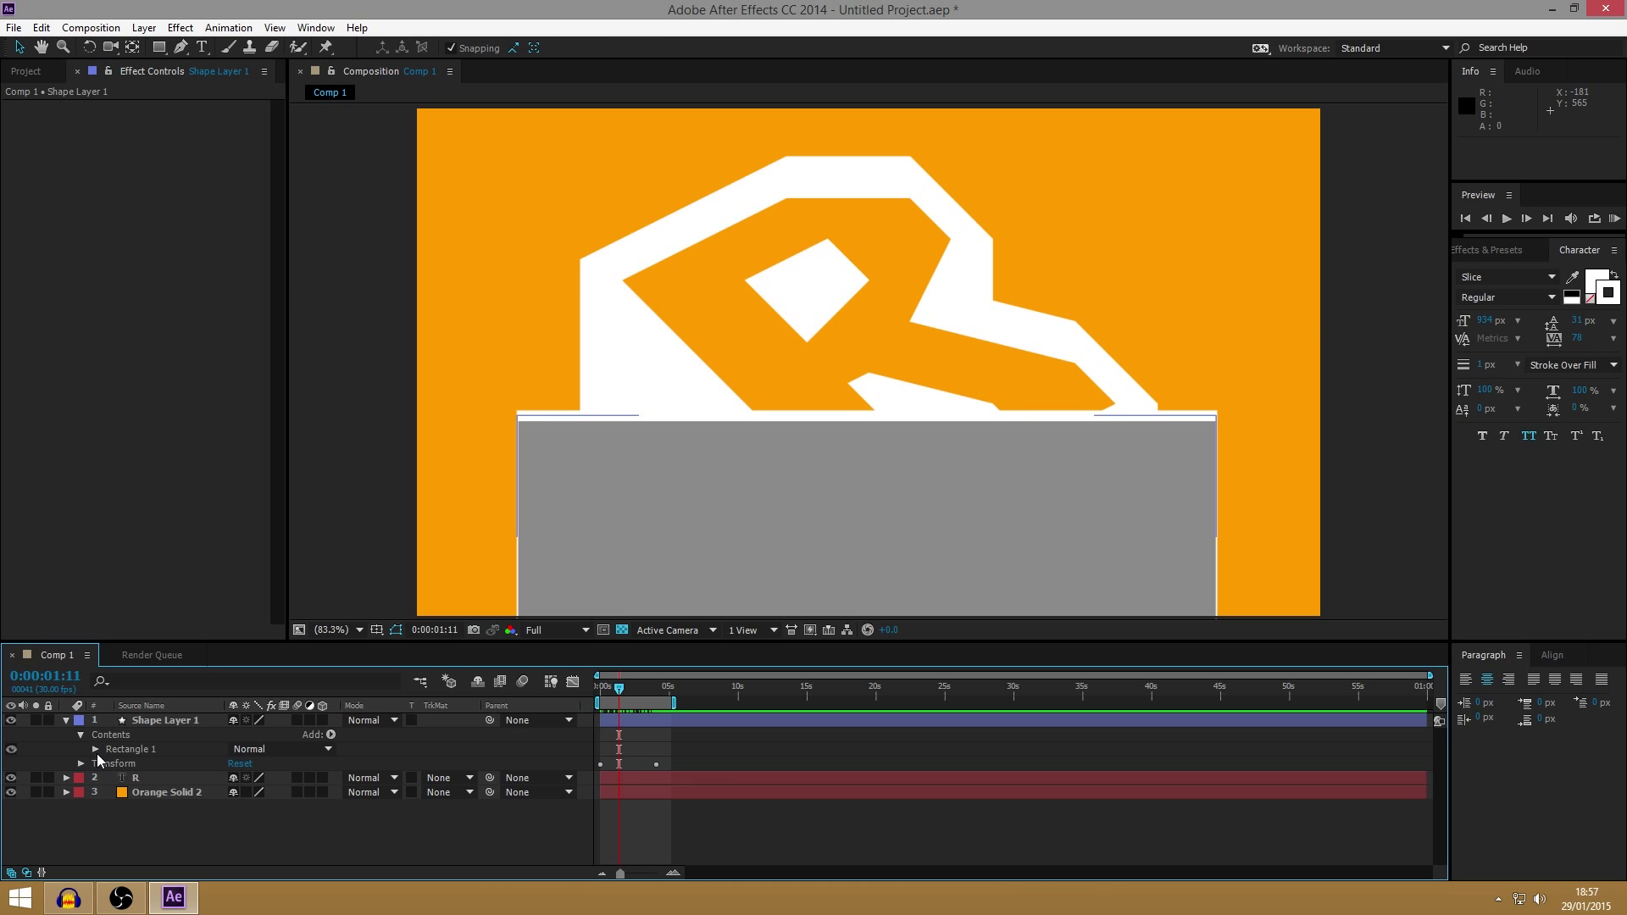
left_click(96, 751)
left_click(161, 782)
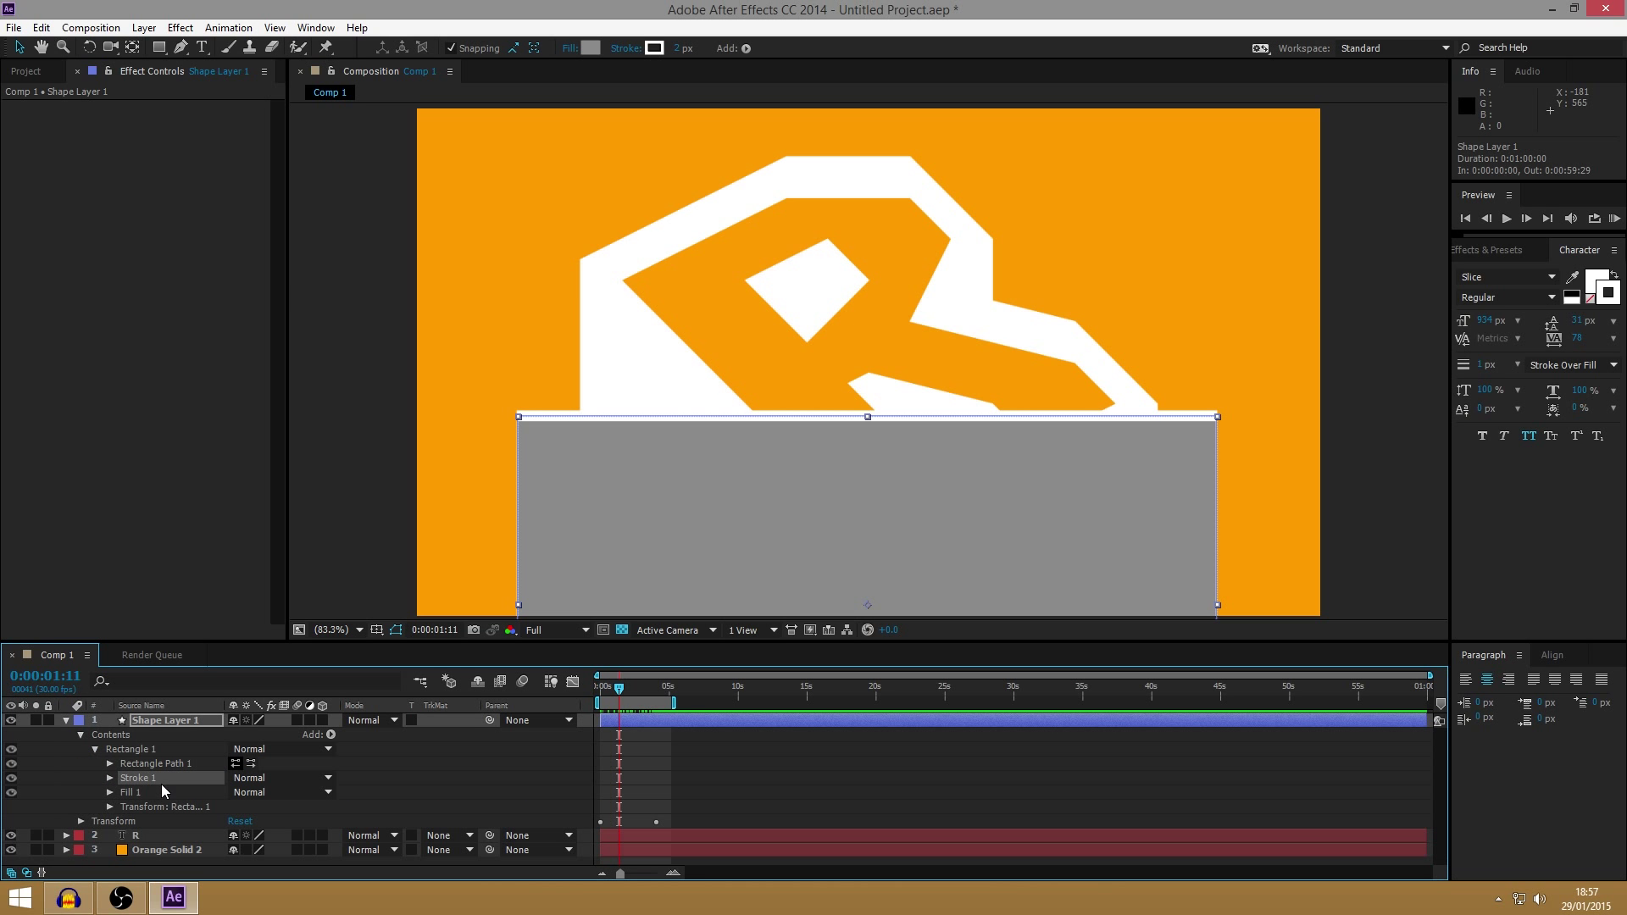
key("Delete")
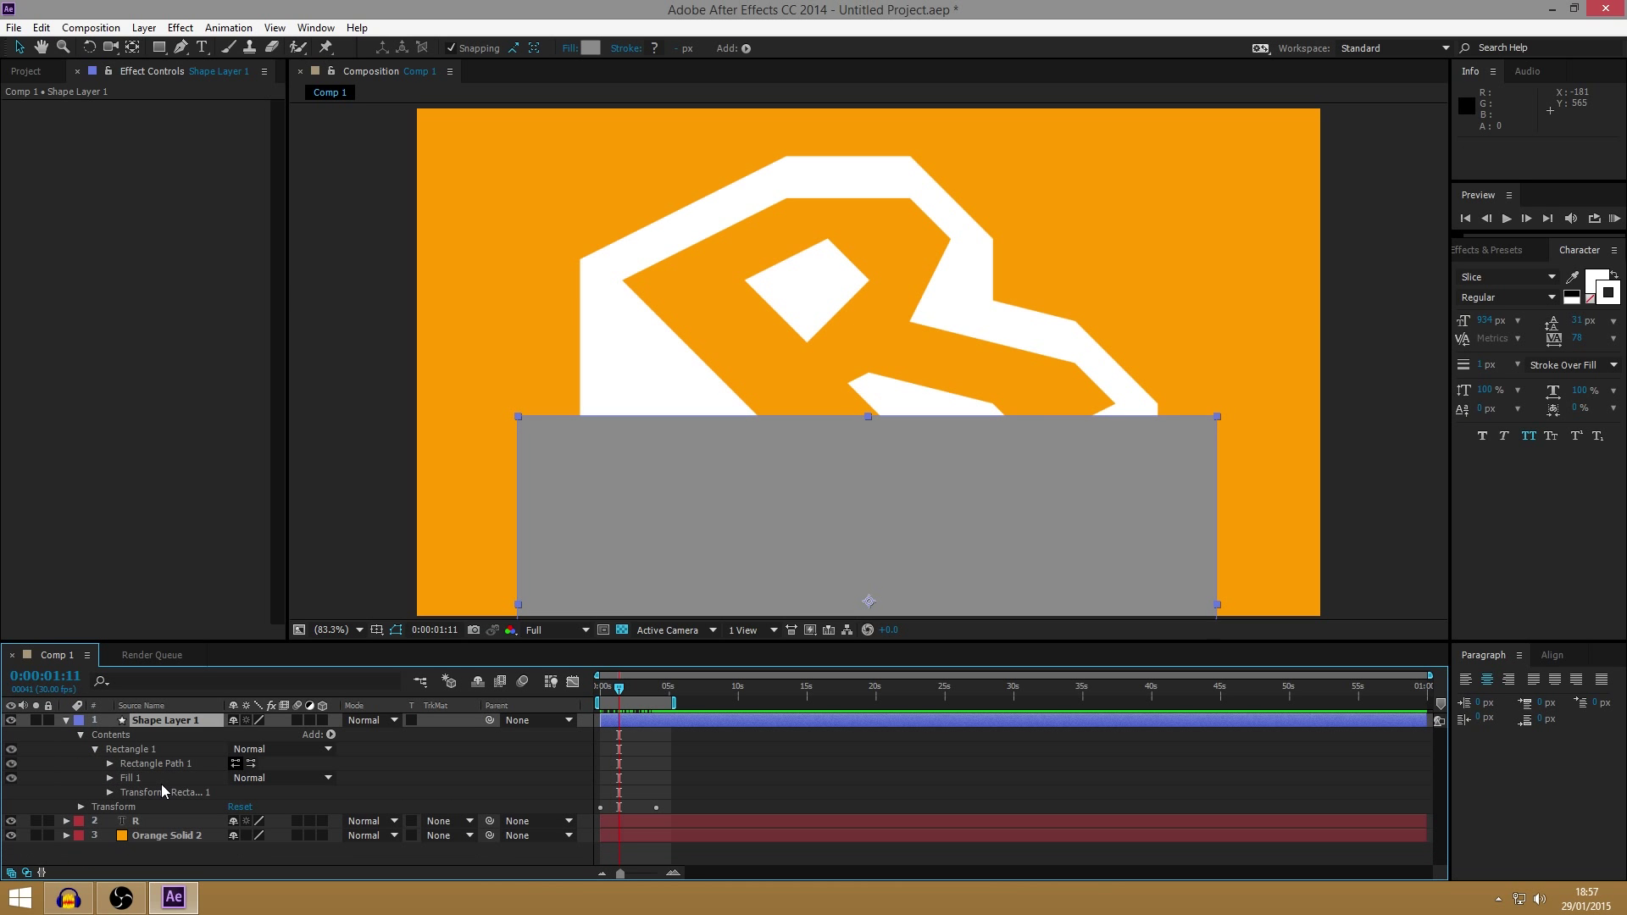
left_click(81, 736)
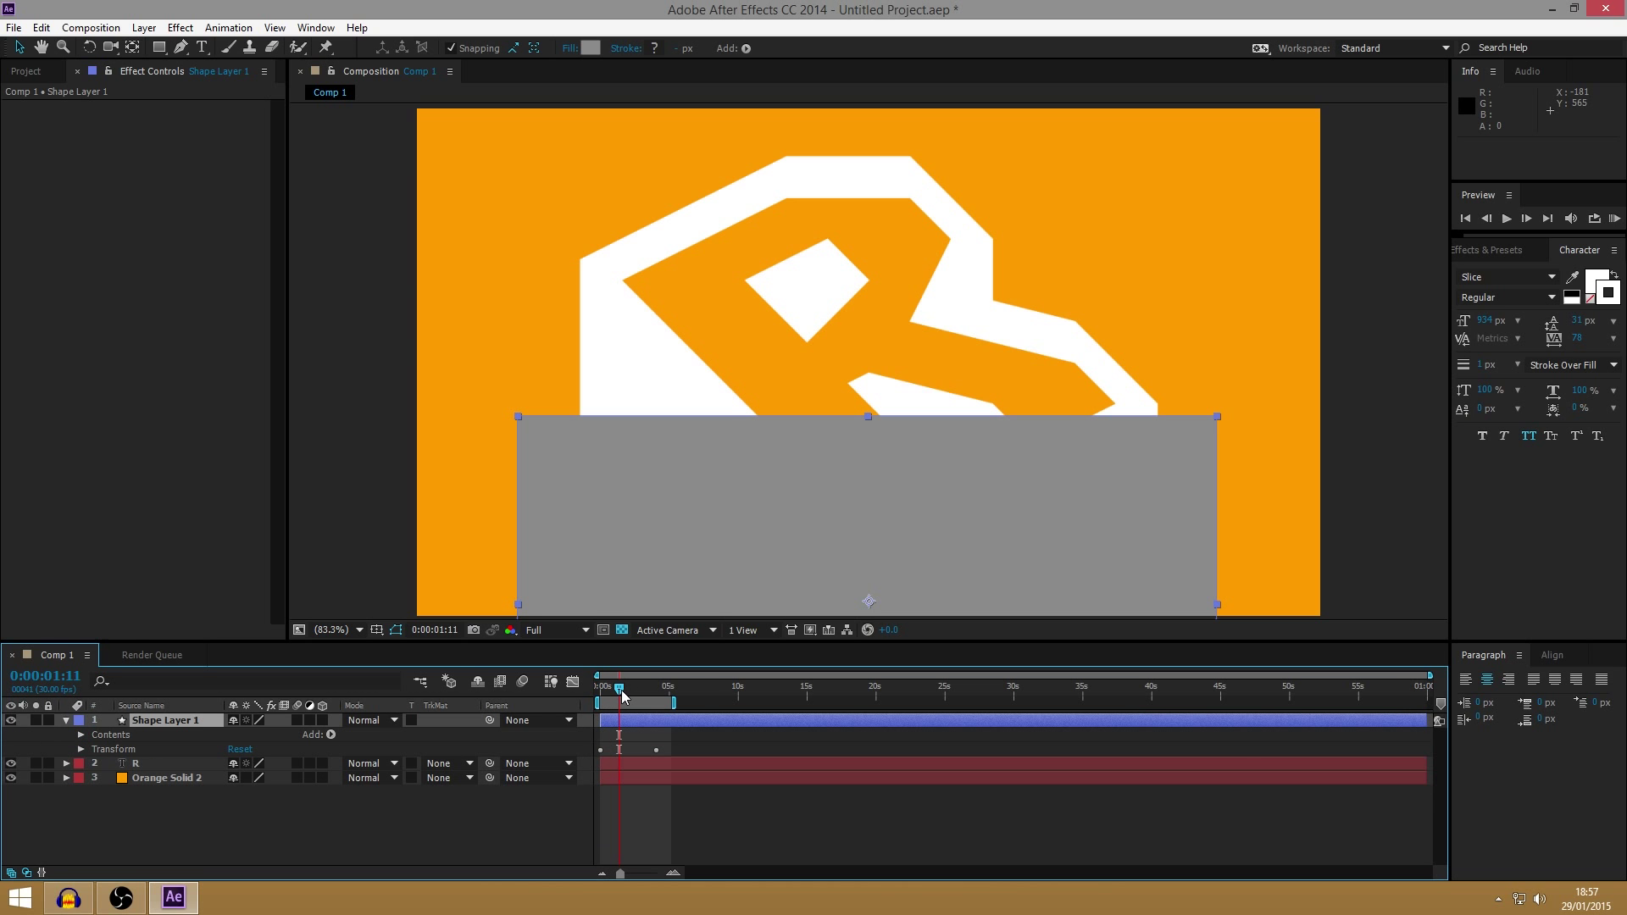
mouse_move(622, 695)
left_mouse_down()
mouse_move(600, 695)
mouse_move(648, 695)
mouse_move(631, 695)
left_mouse_up()
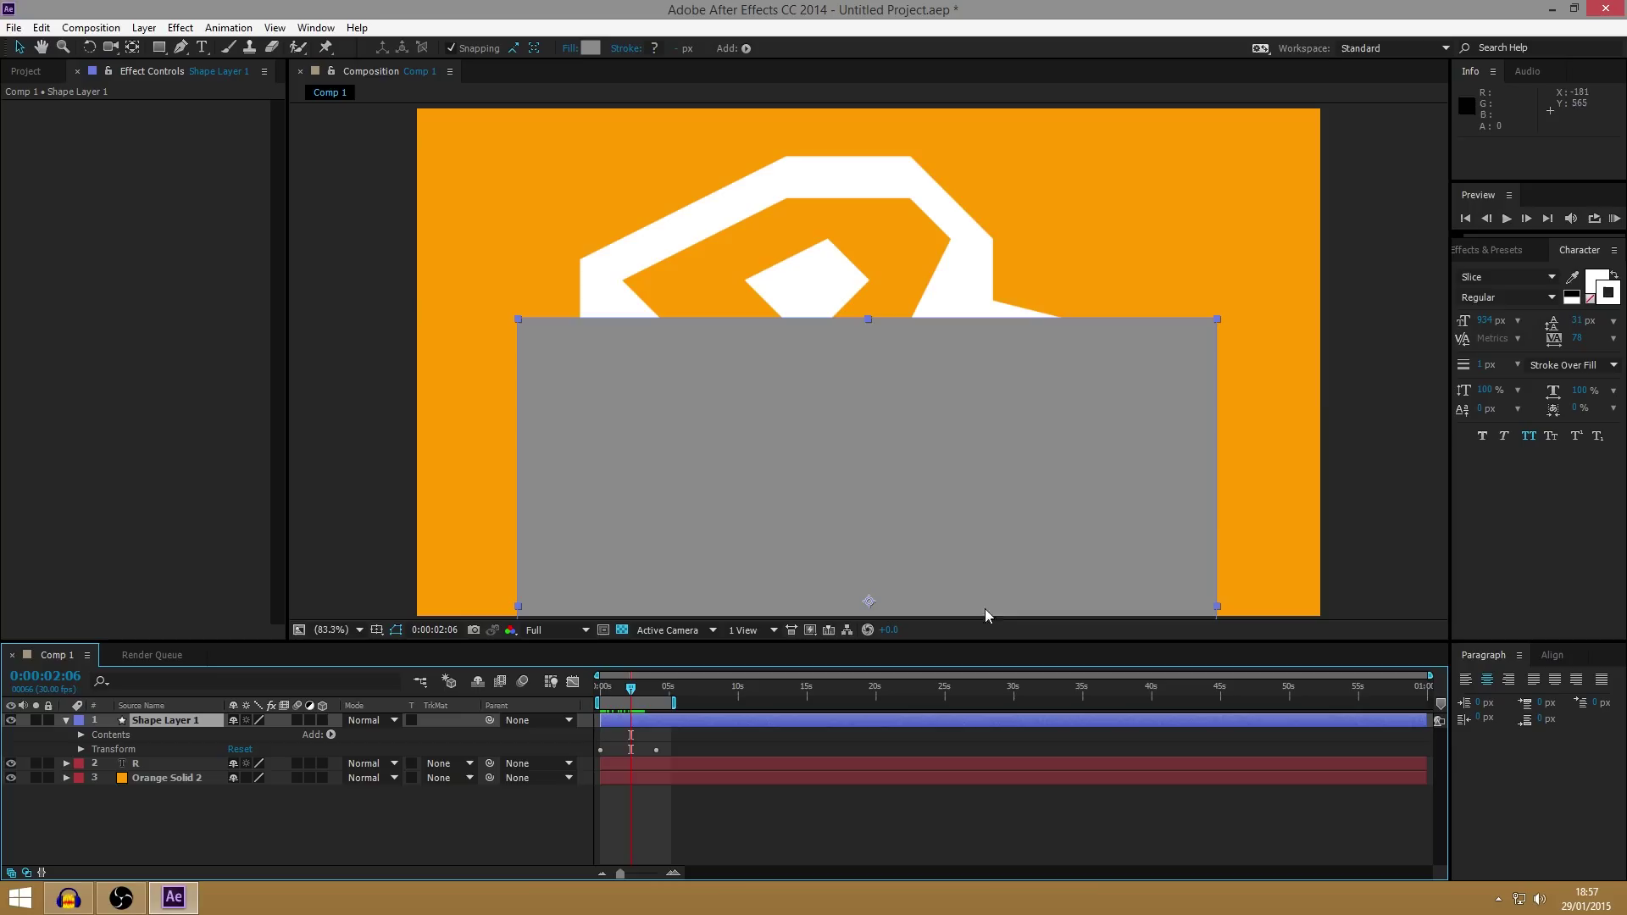
Apply Effect > Distort > Liquify to Shape Layer 1.
left_click(1476, 248)
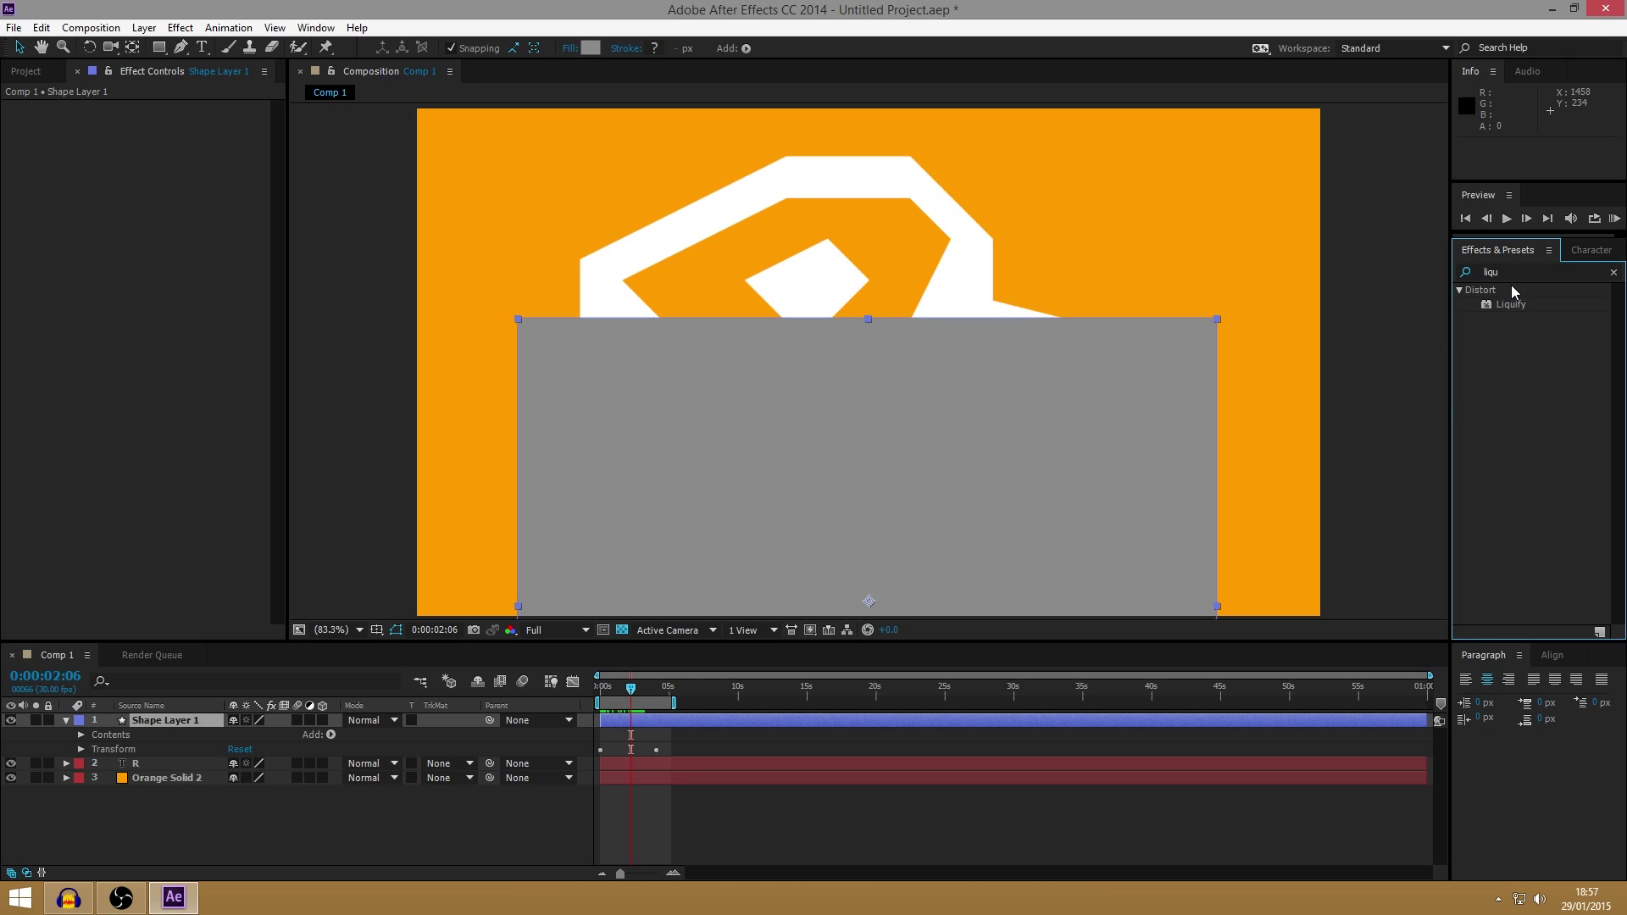
left_click(186, 28)
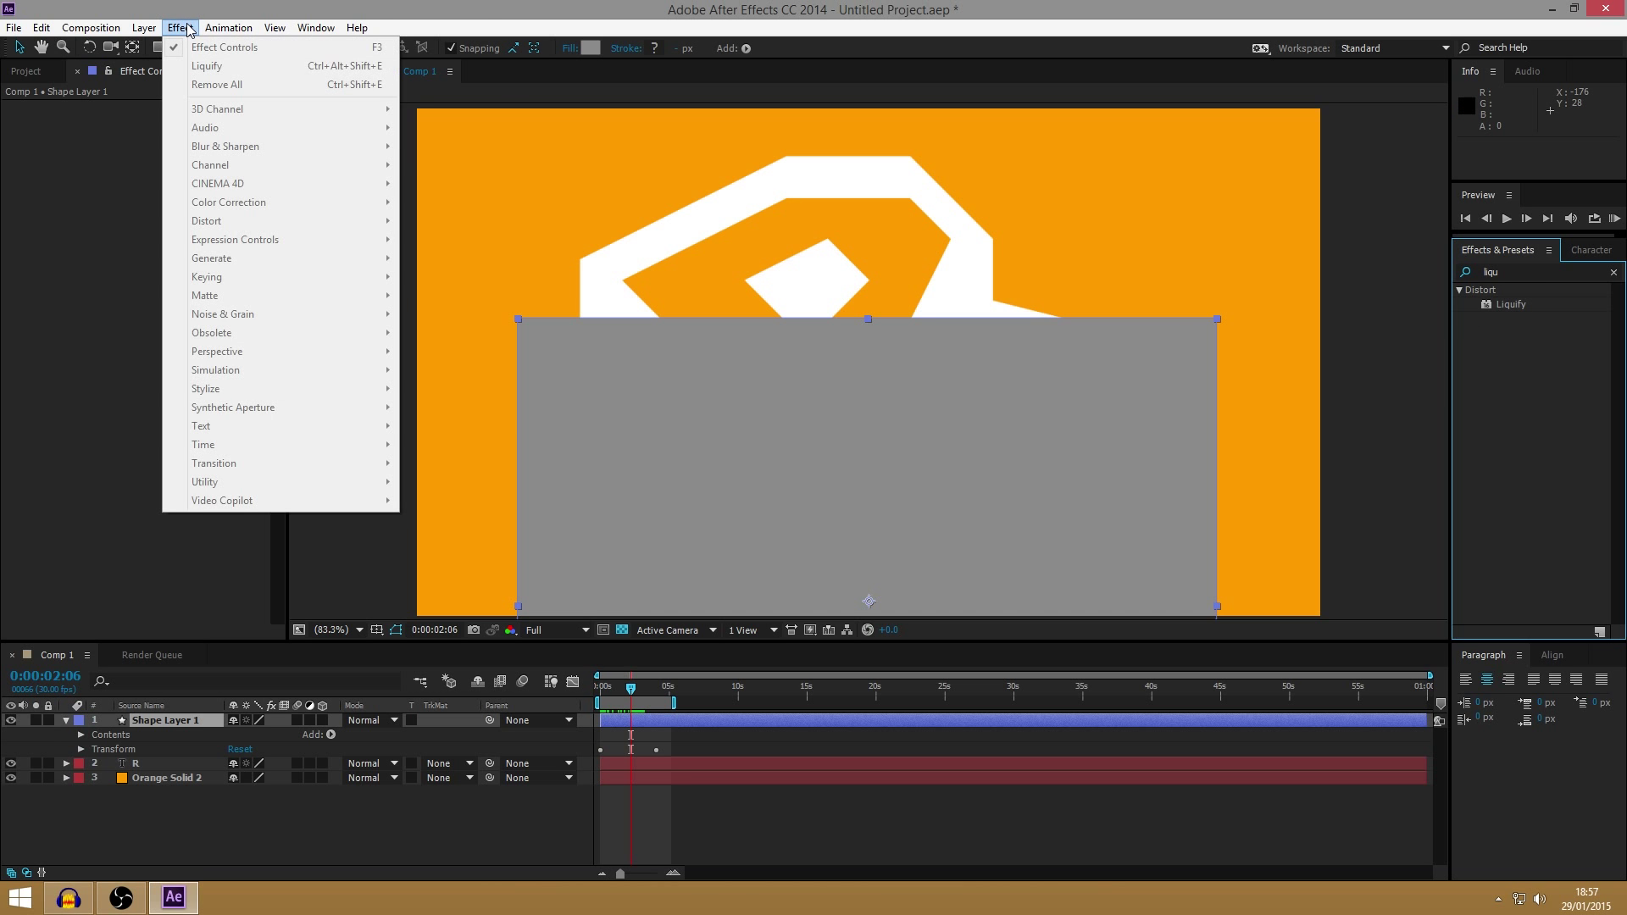
key("Escape")
left_click(695, 722)
left_click(182, 27)
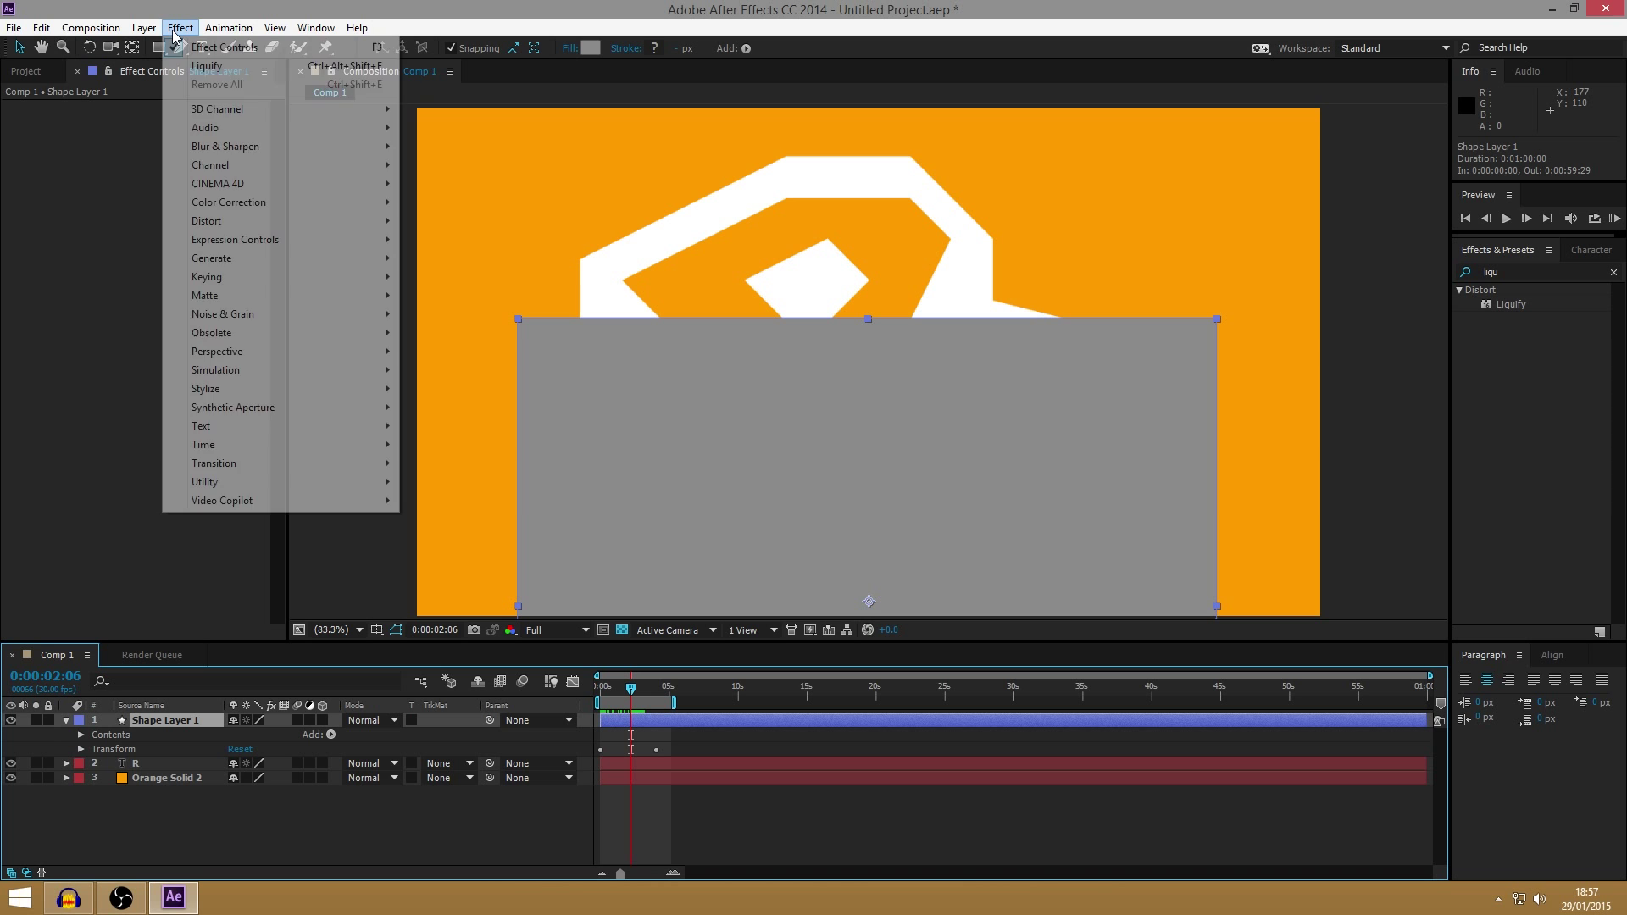
mouse_move(314, 220)
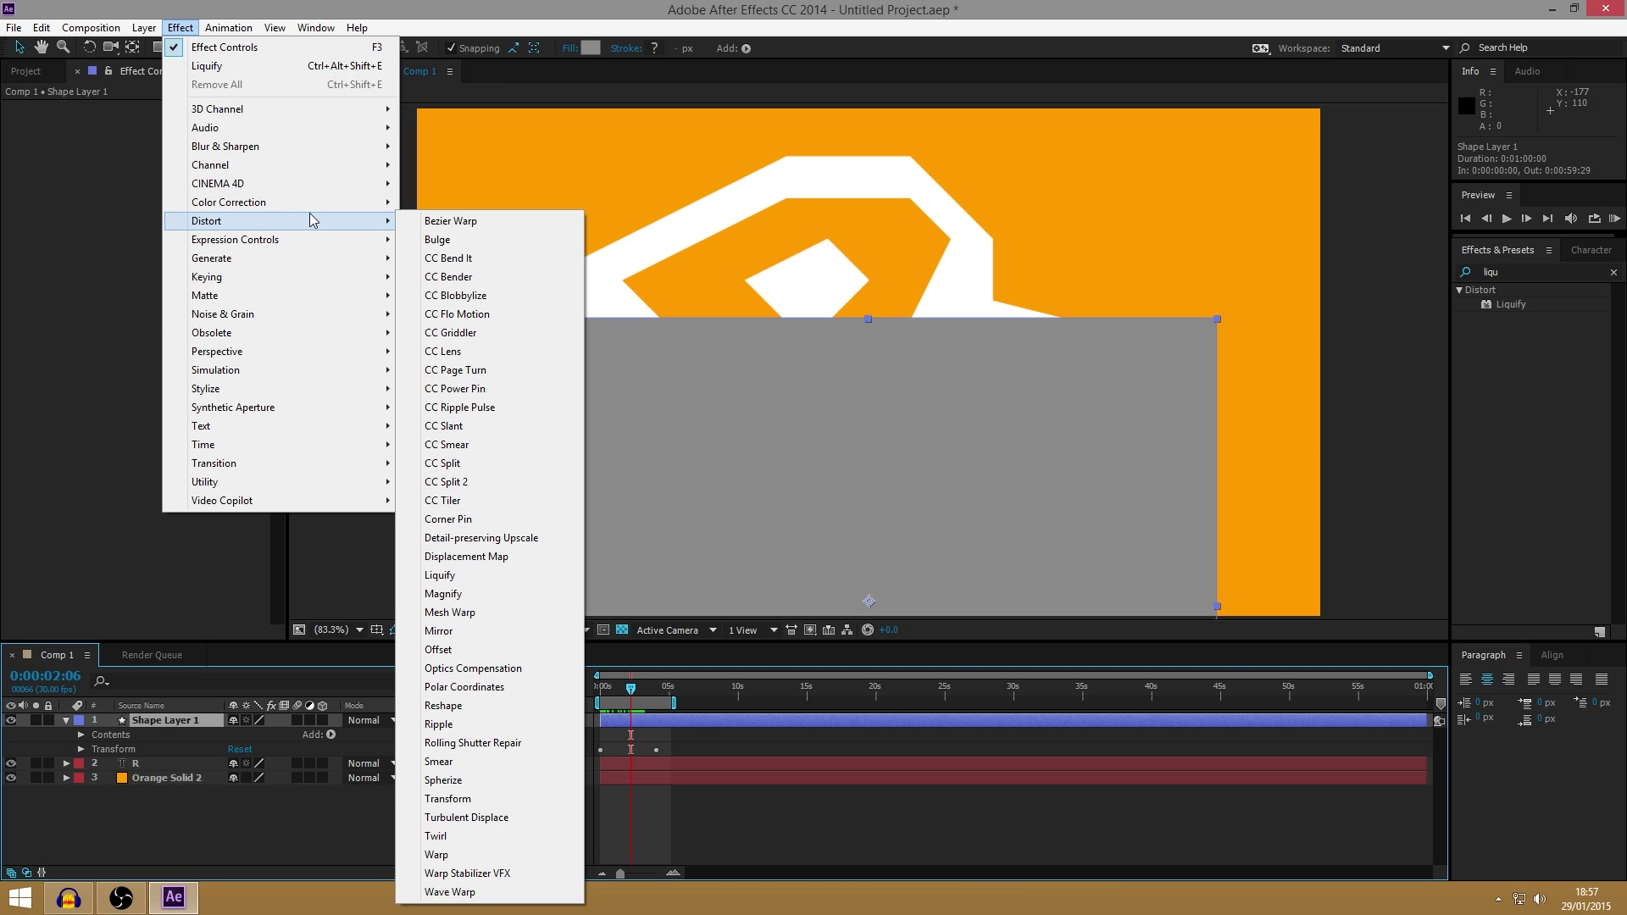
left_click(472, 579)
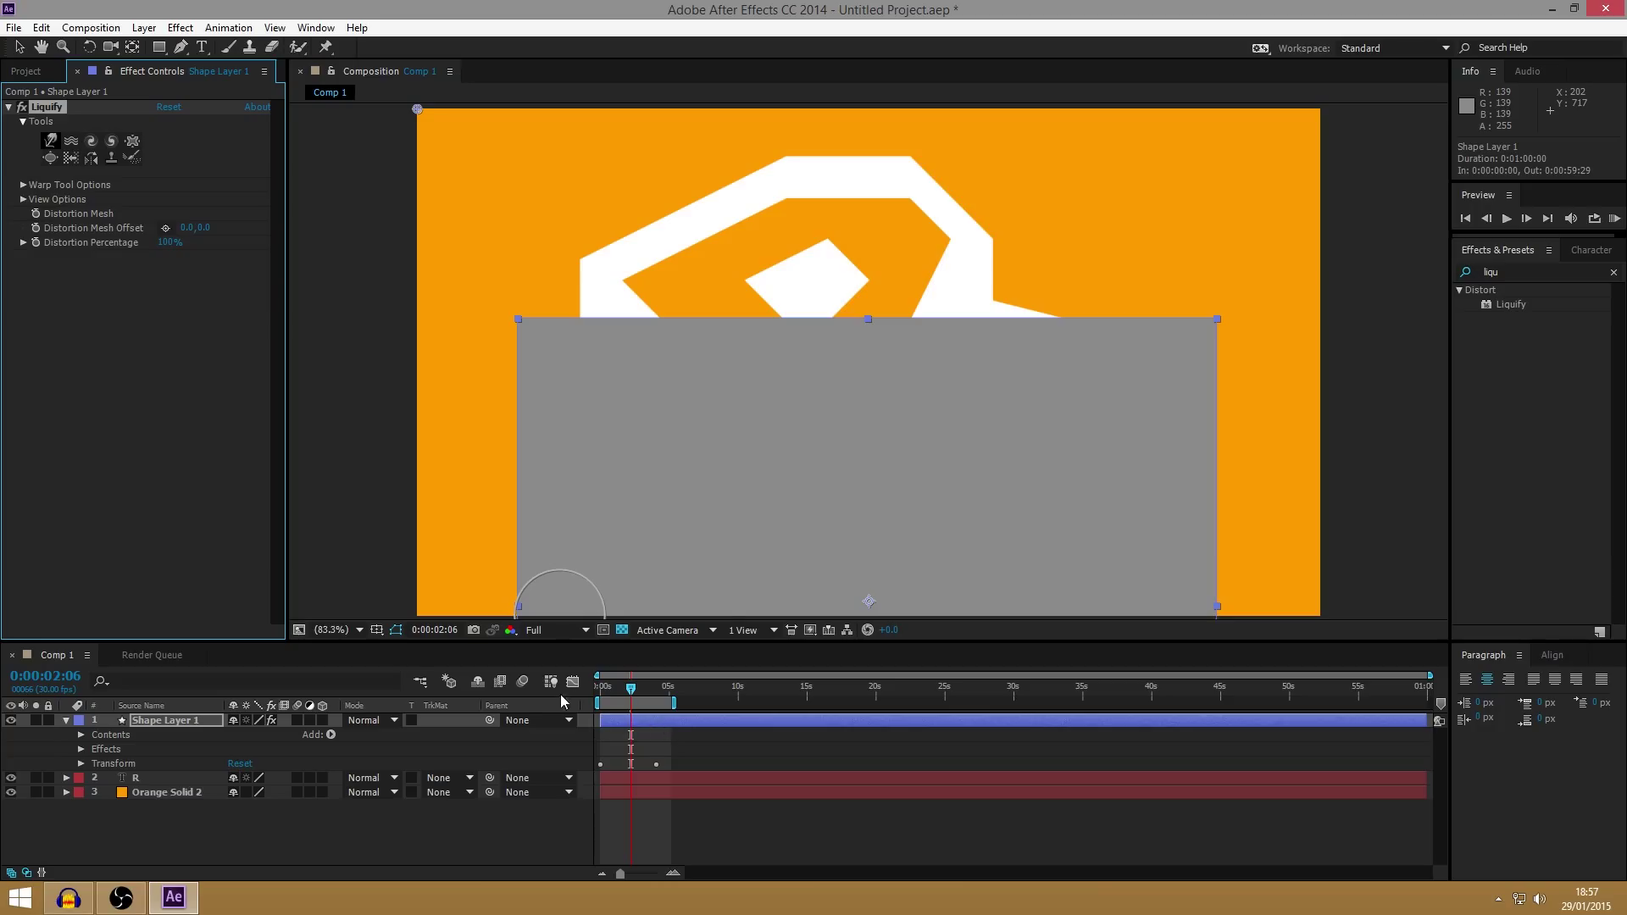
At 0s, enable the Liquify distortion mesh keyframe and turn on View Mesh.
left_click_drag(638, 689, 595, 692)
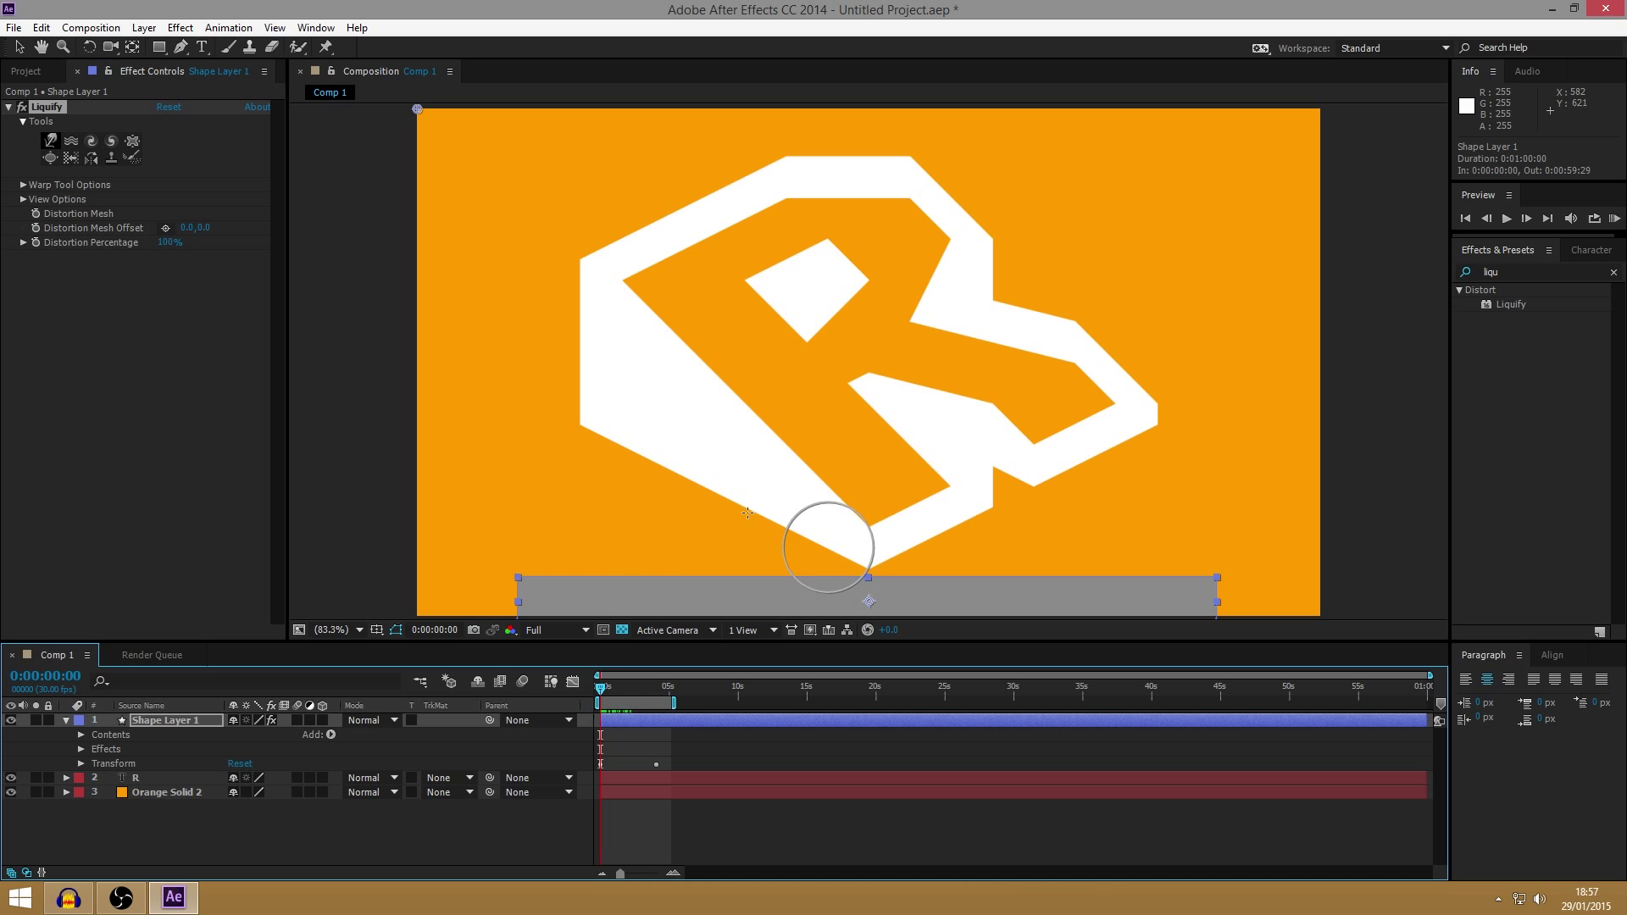
left_click(36, 213)
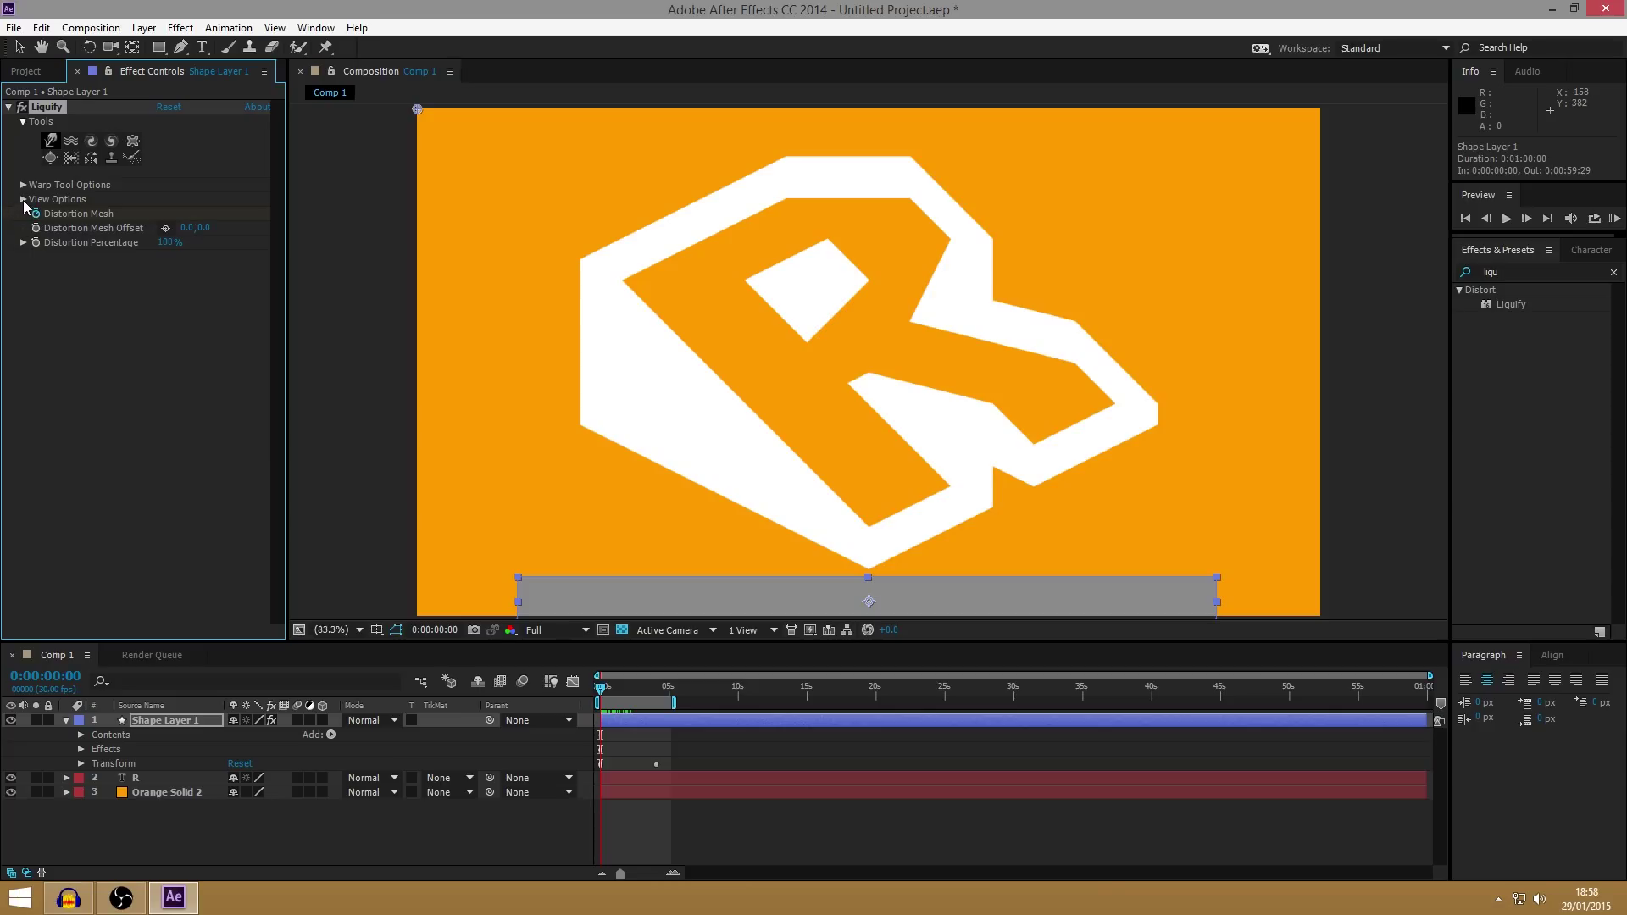
left_click(23, 200)
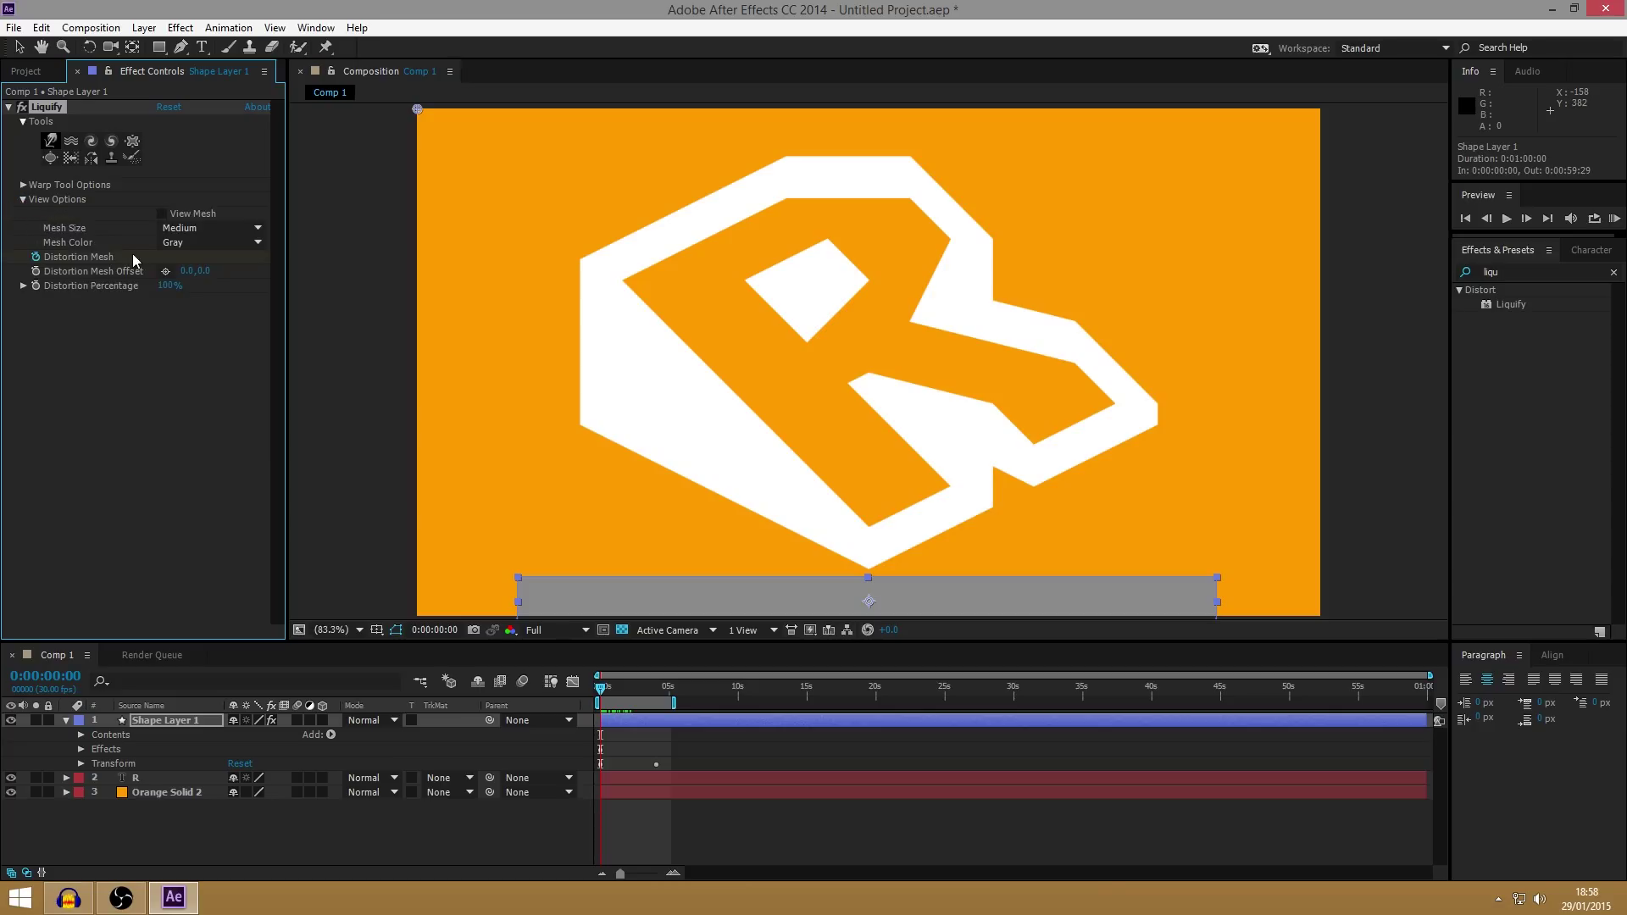
left_click(175, 217)
Set the Liquify Mesh Size to Large.
left_click(200, 229)
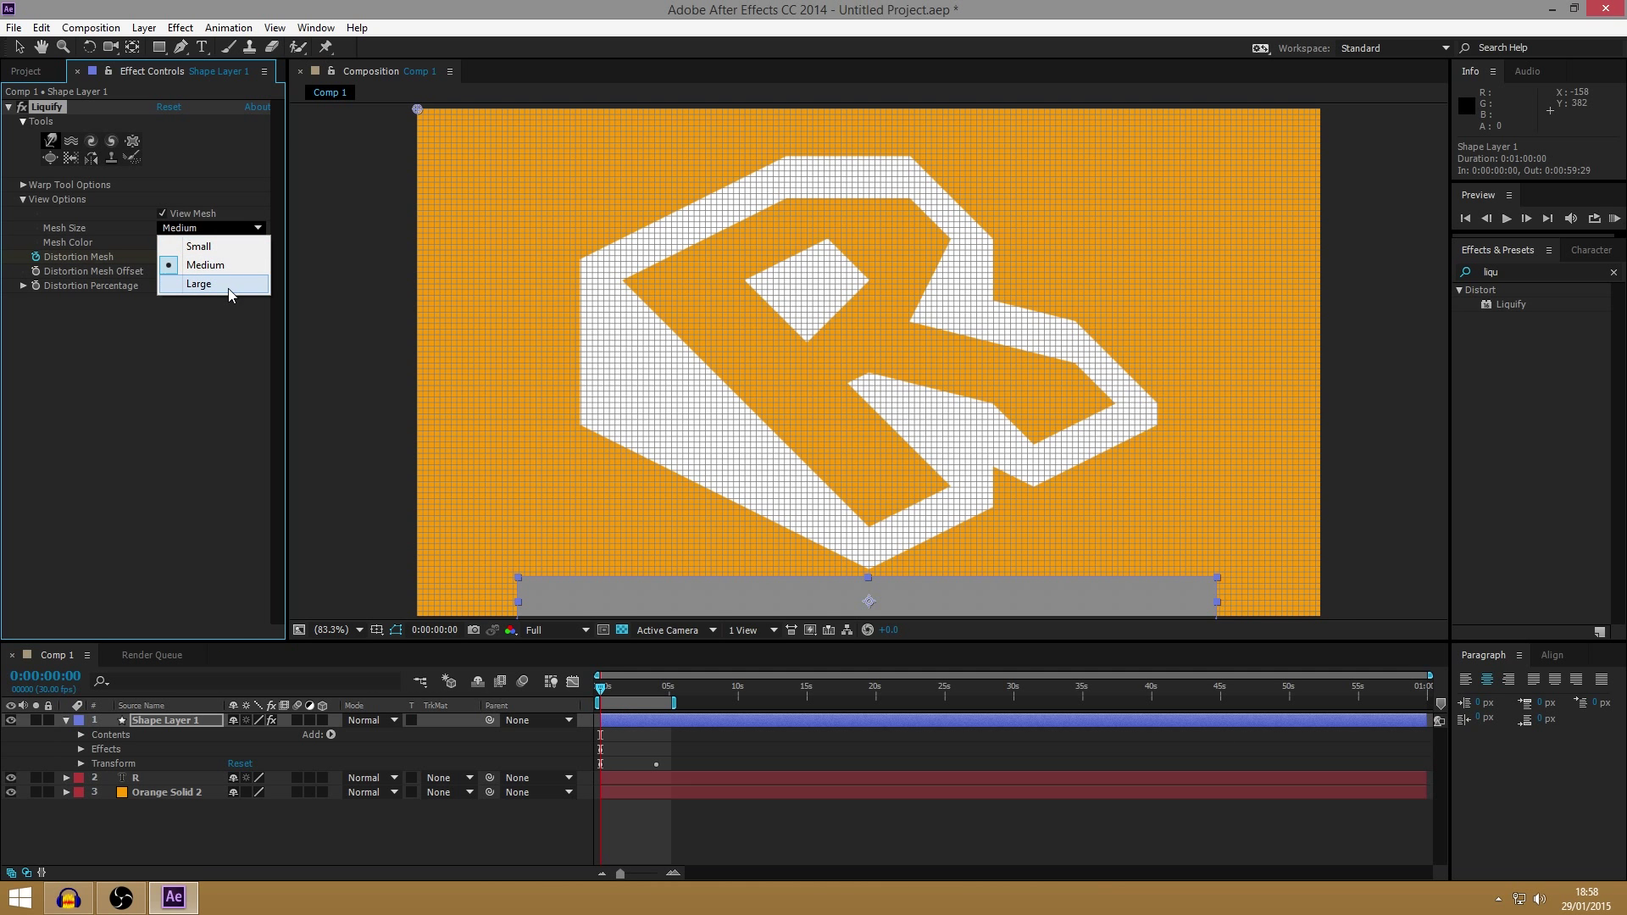
left_click(229, 292)
left_click(213, 242)
left_click(220, 231)
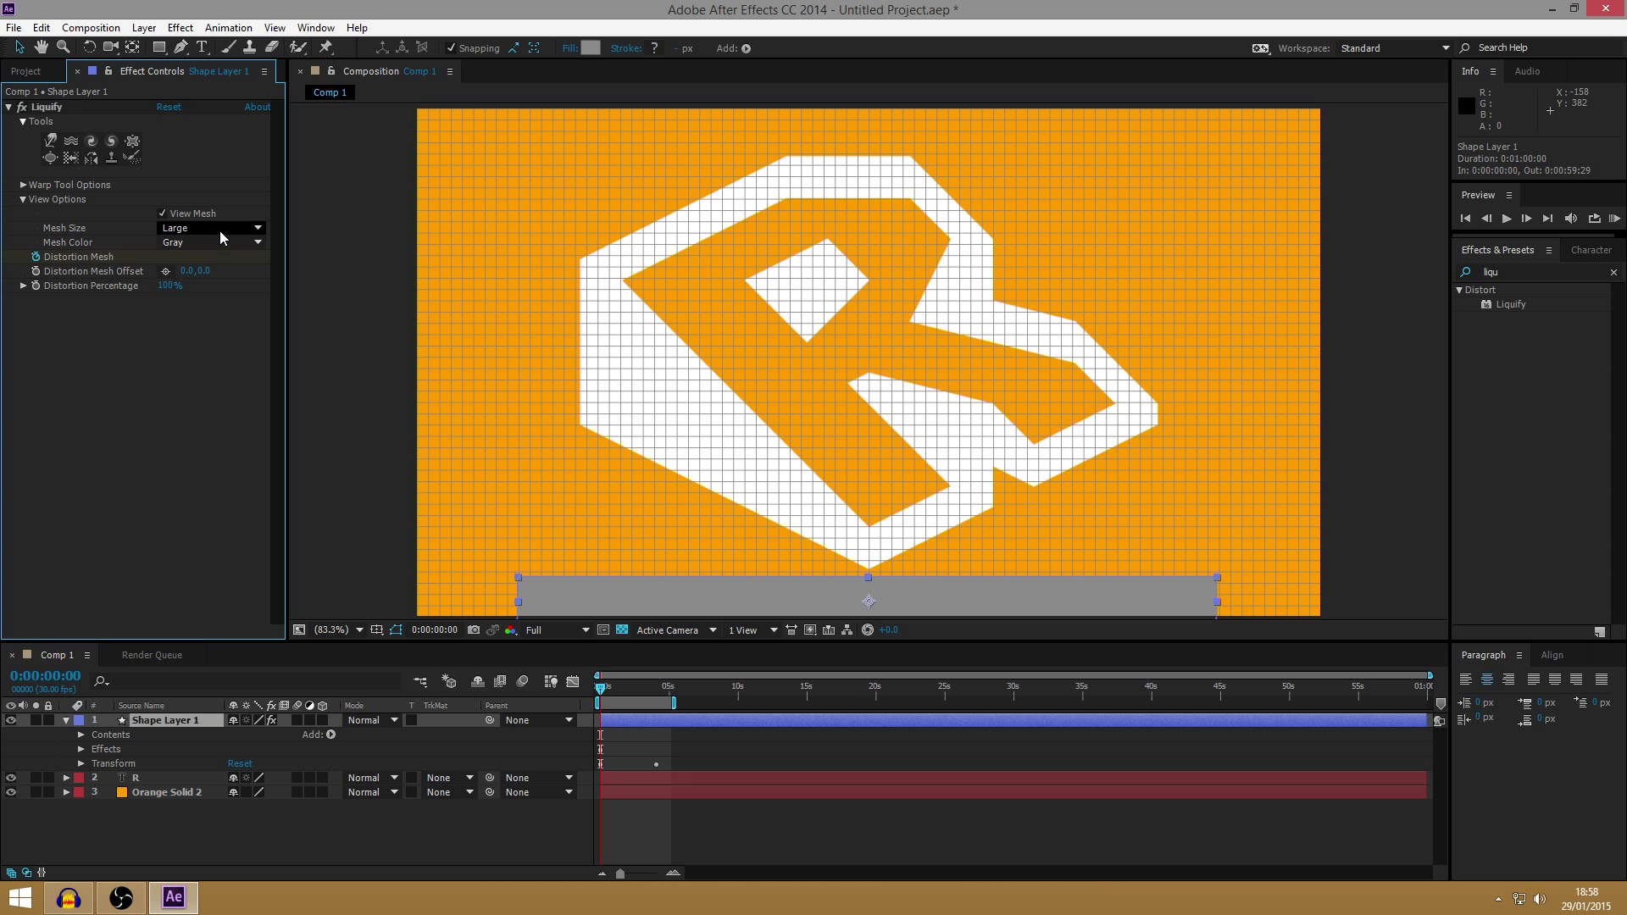
left_click(220, 230)
left_click(226, 266)
left_click(212, 228)
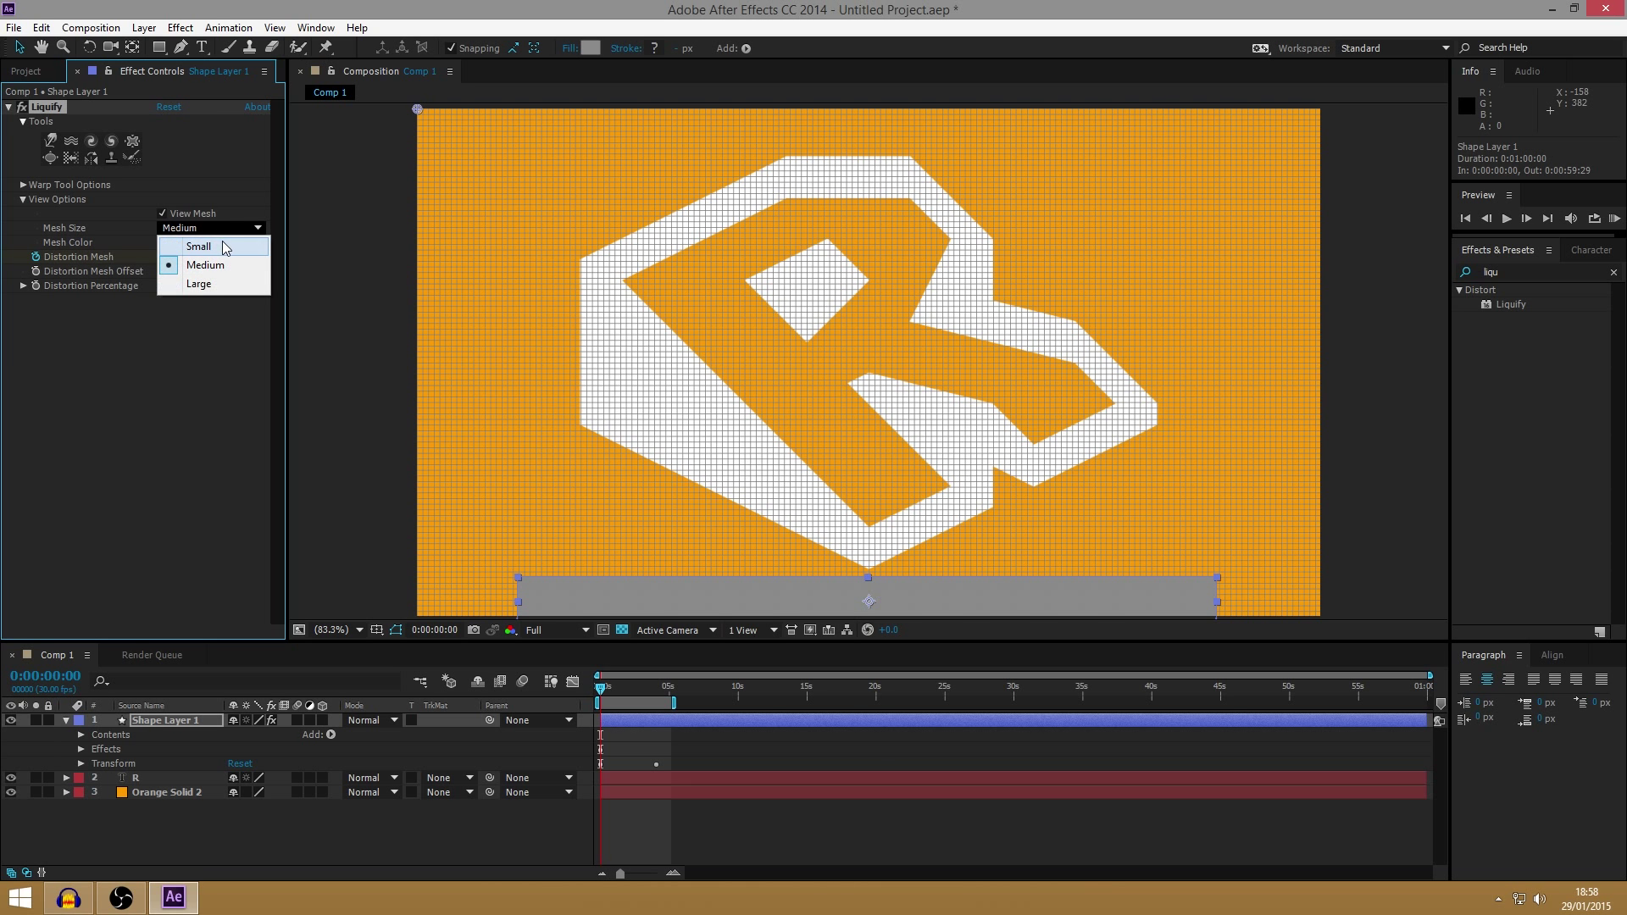
left_click(222, 245)
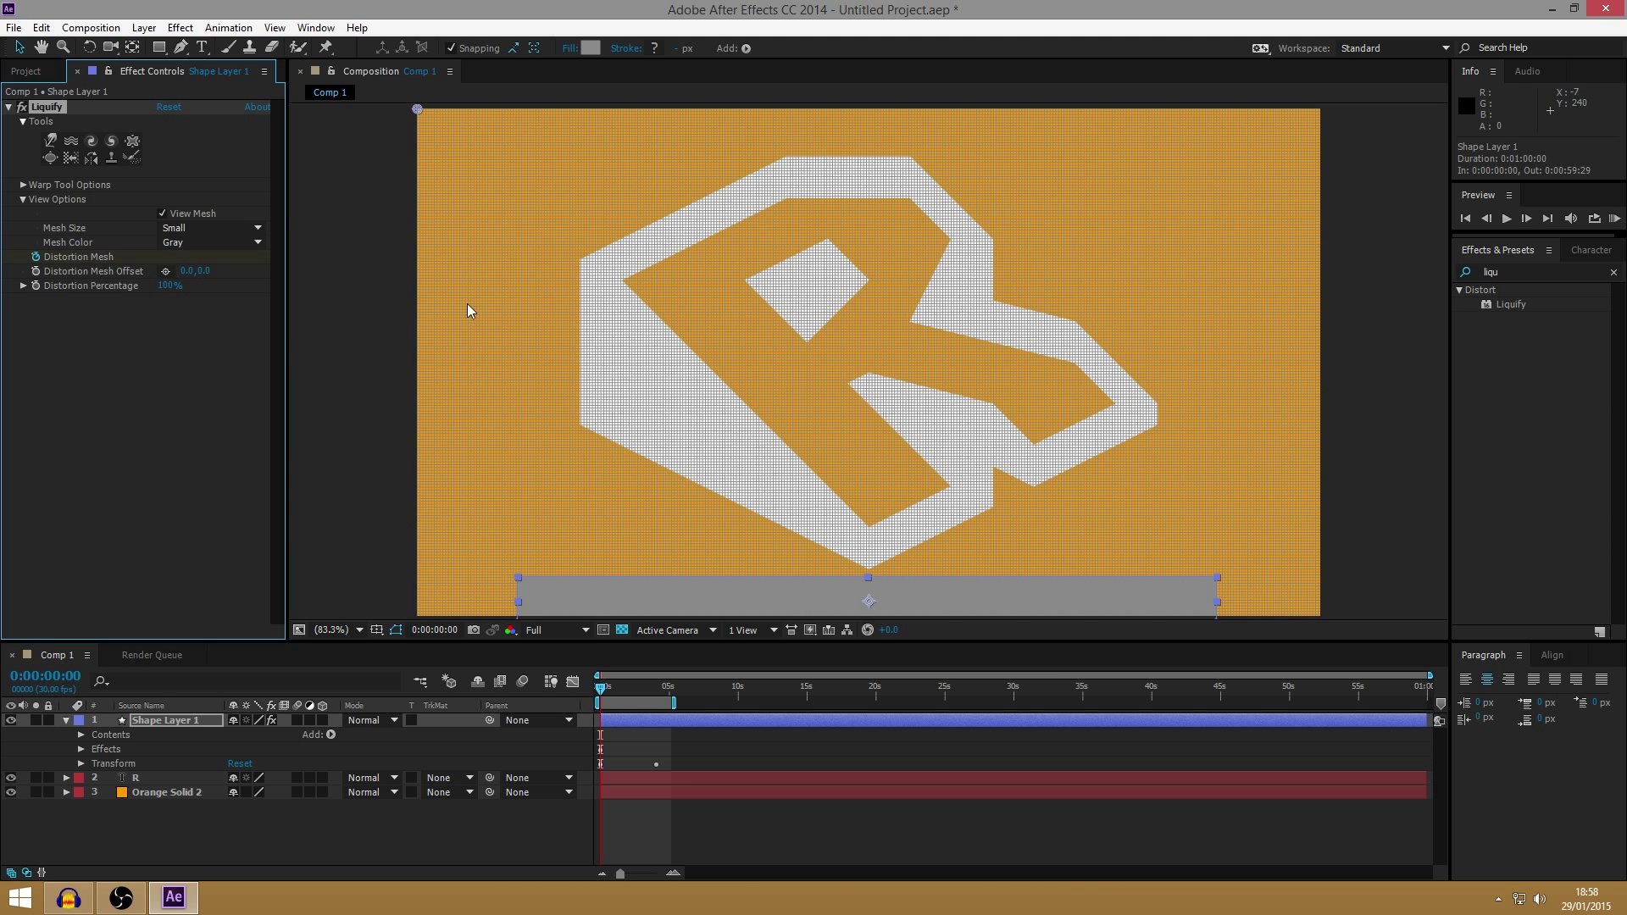
left_click(238, 229)
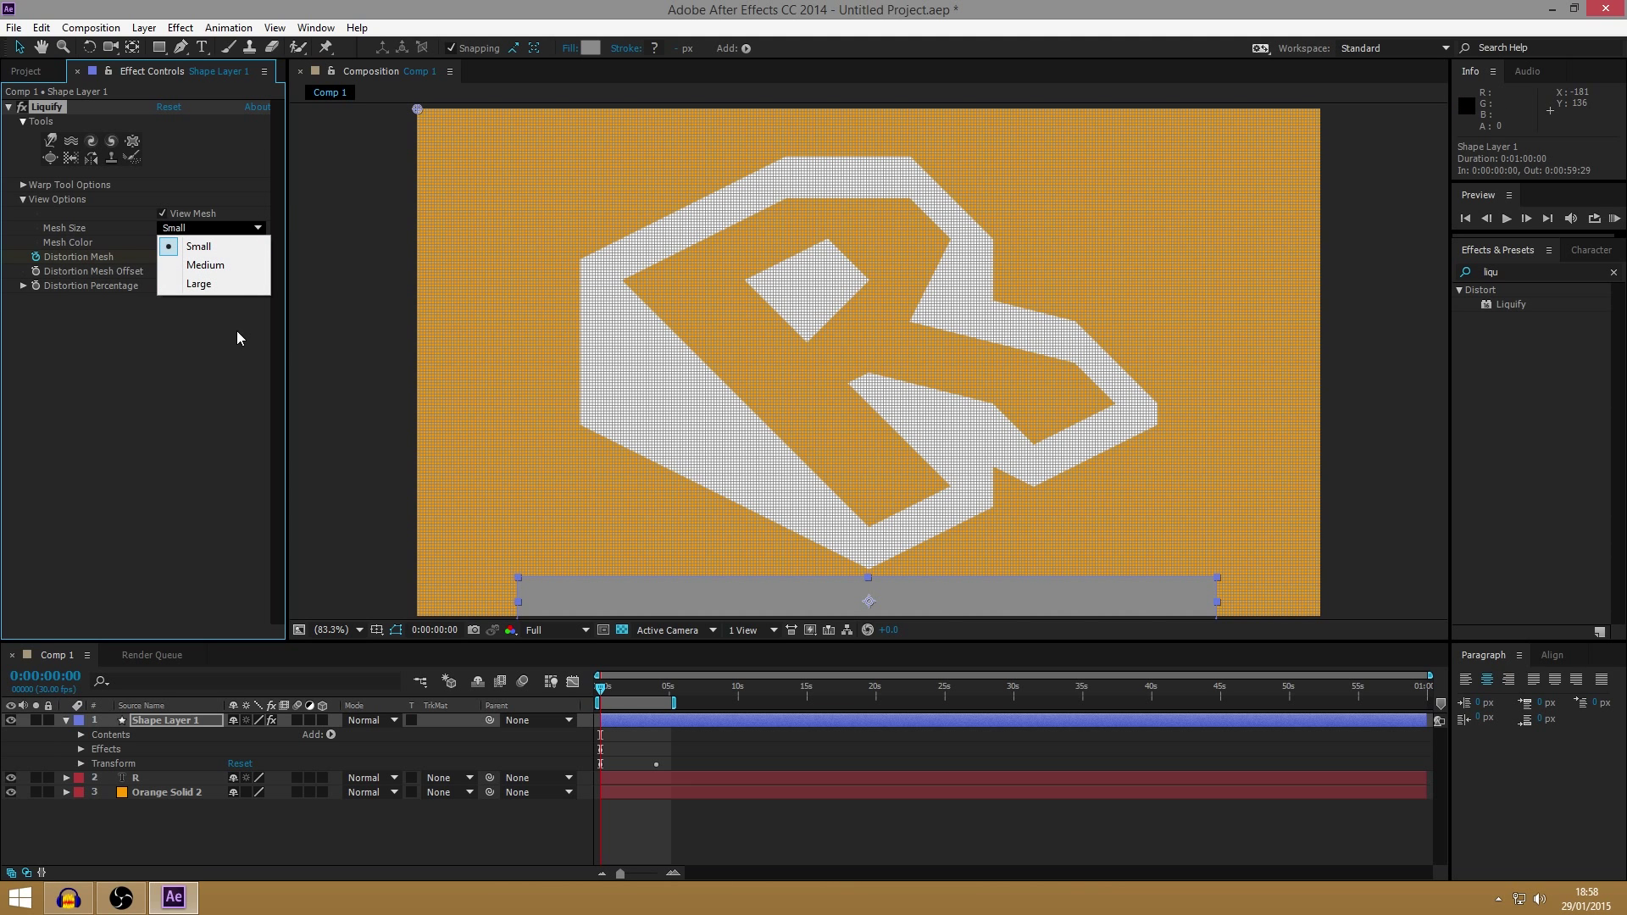
left_click(204, 284)
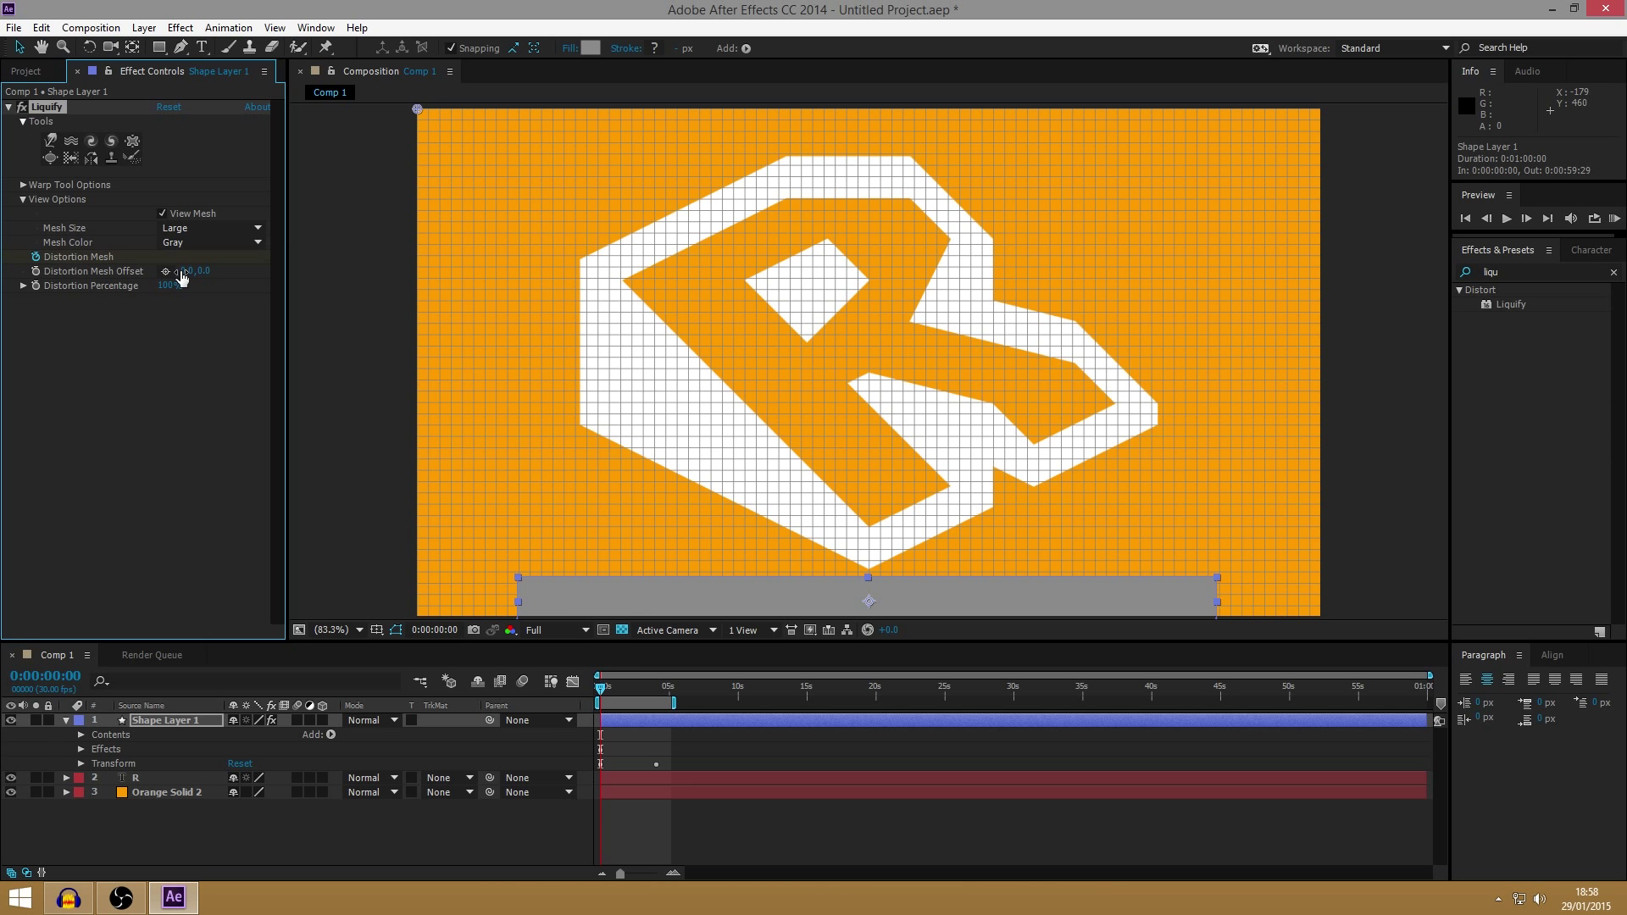
Hide the Liquify mesh and expand the Warp Tool Options.
left_click(162, 214)
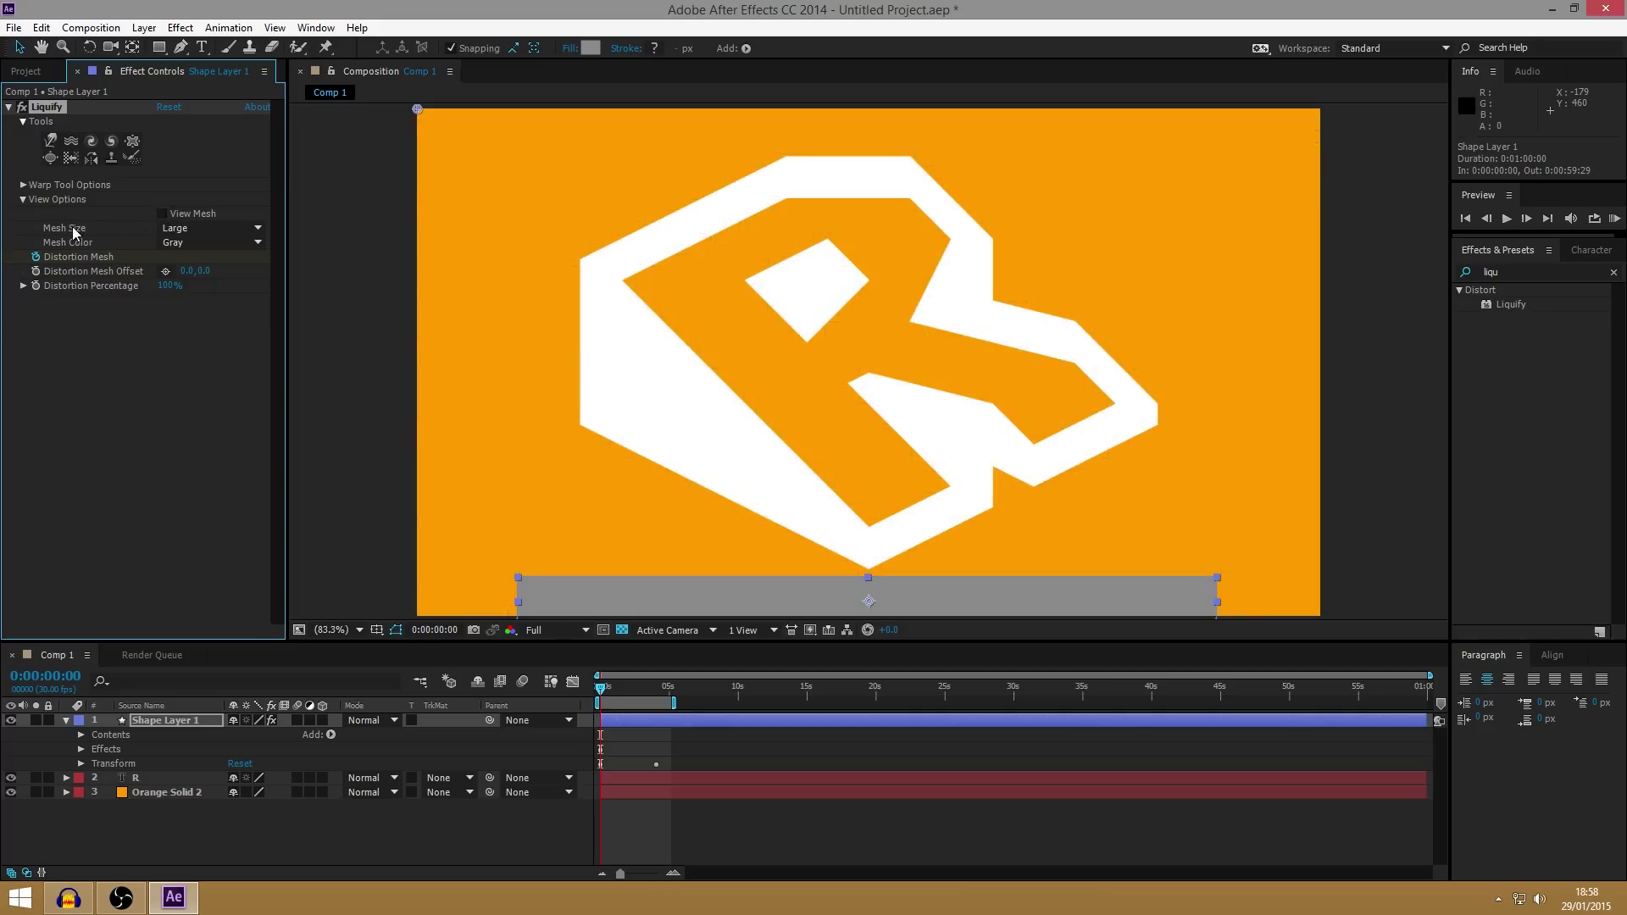
left_click(24, 200)
left_click(24, 184)
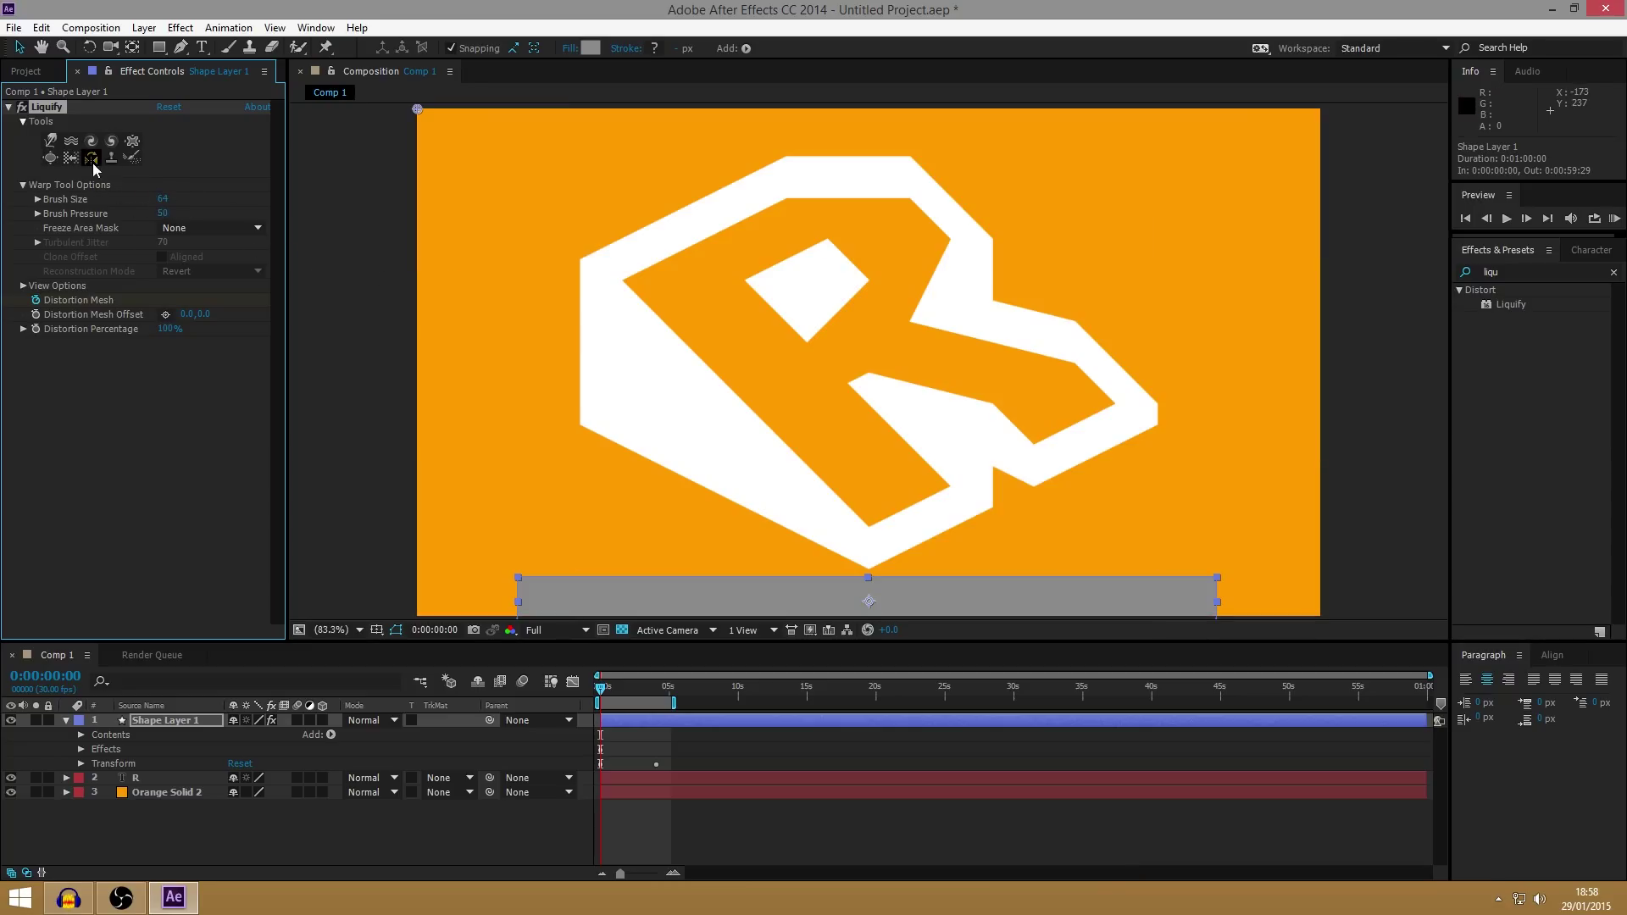
Select the Liquify Warp tool and reduce Brush Size to 43.
left_click(50, 158)
left_click(51, 143)
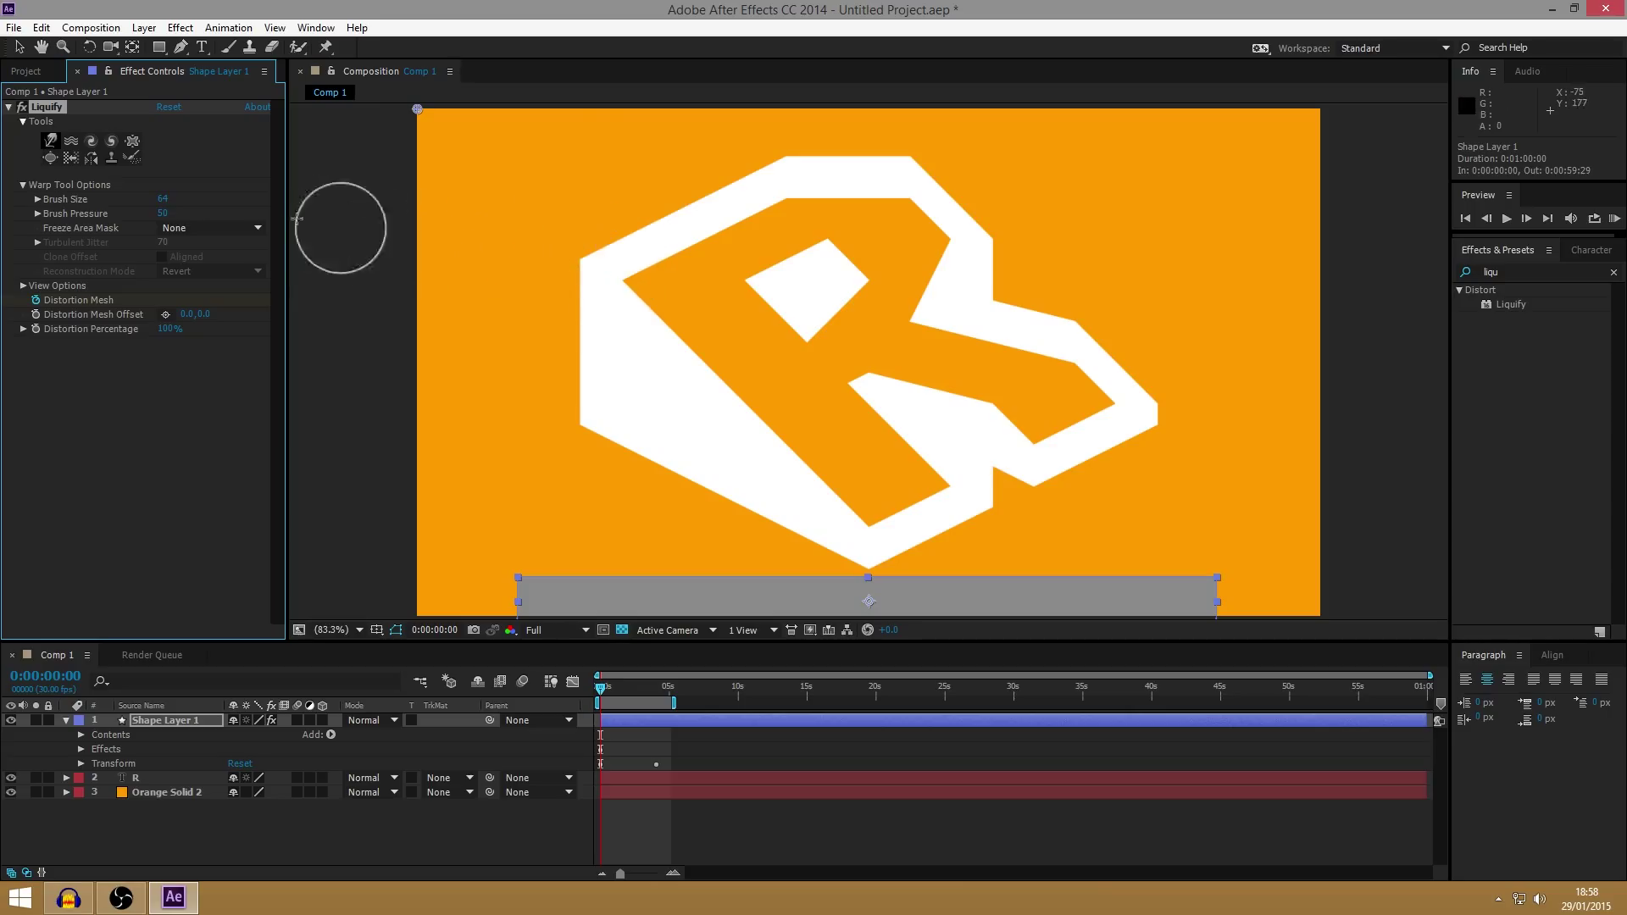
mouse_move(162, 199)
left_mouse_down()
mouse_move(97, 203)
mouse_move(197, 201)
mouse_move(193, 217)
left_mouse_up()
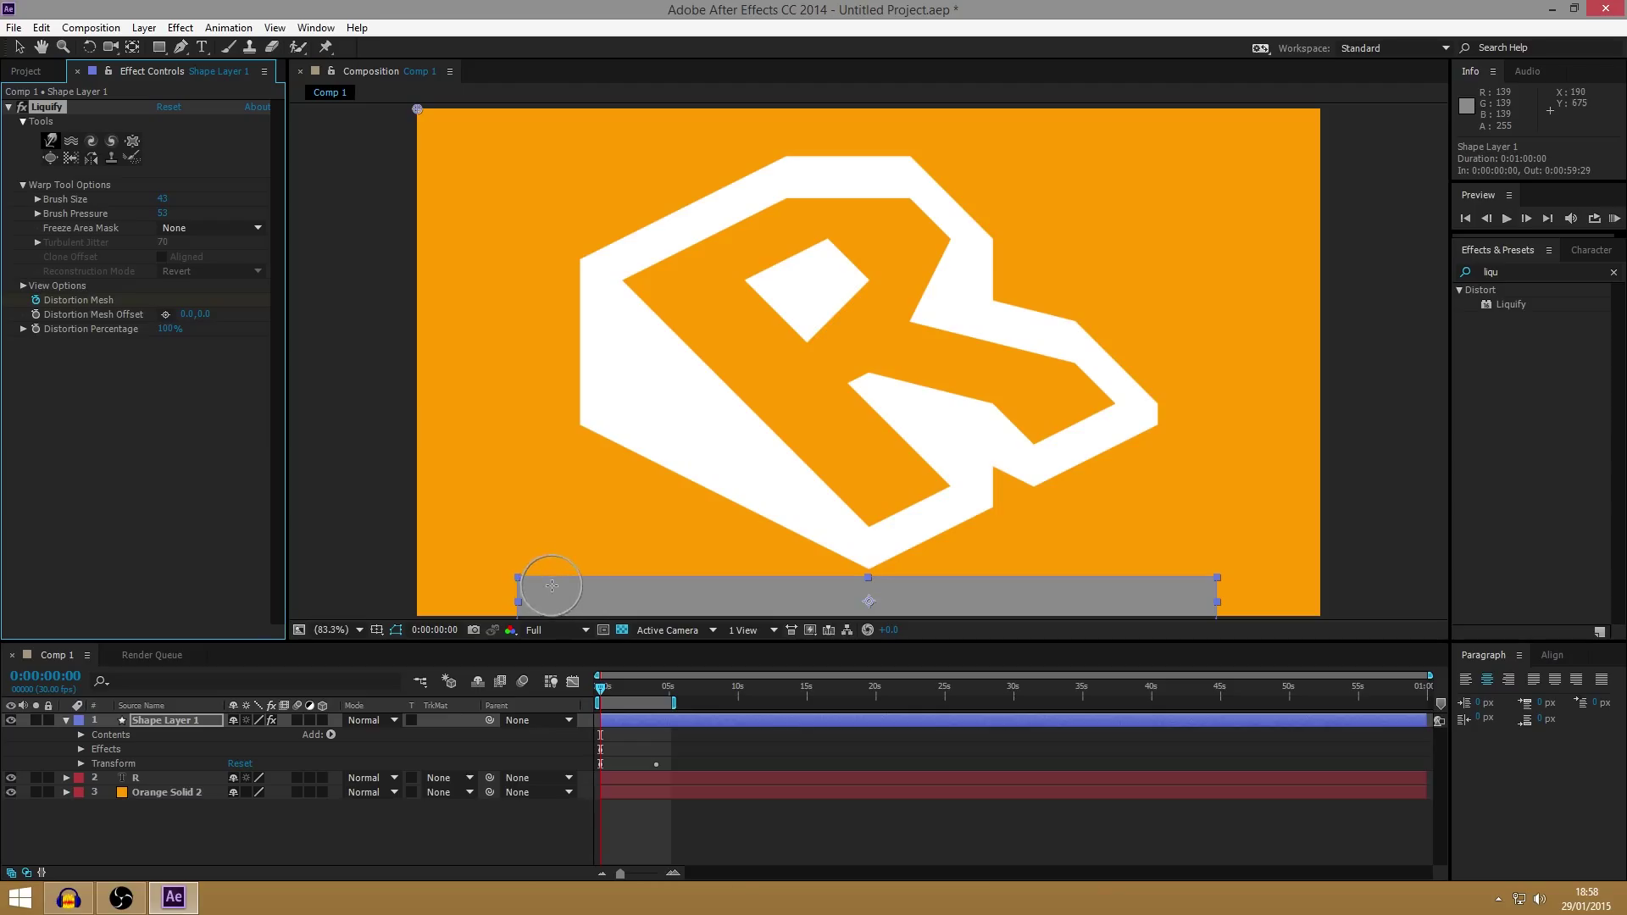
Warp bumps into the left of the bar's top edge and set brush size 69.
left_click_drag(542, 566, 688, 573)
left_click_drag(163, 198, 218, 195)
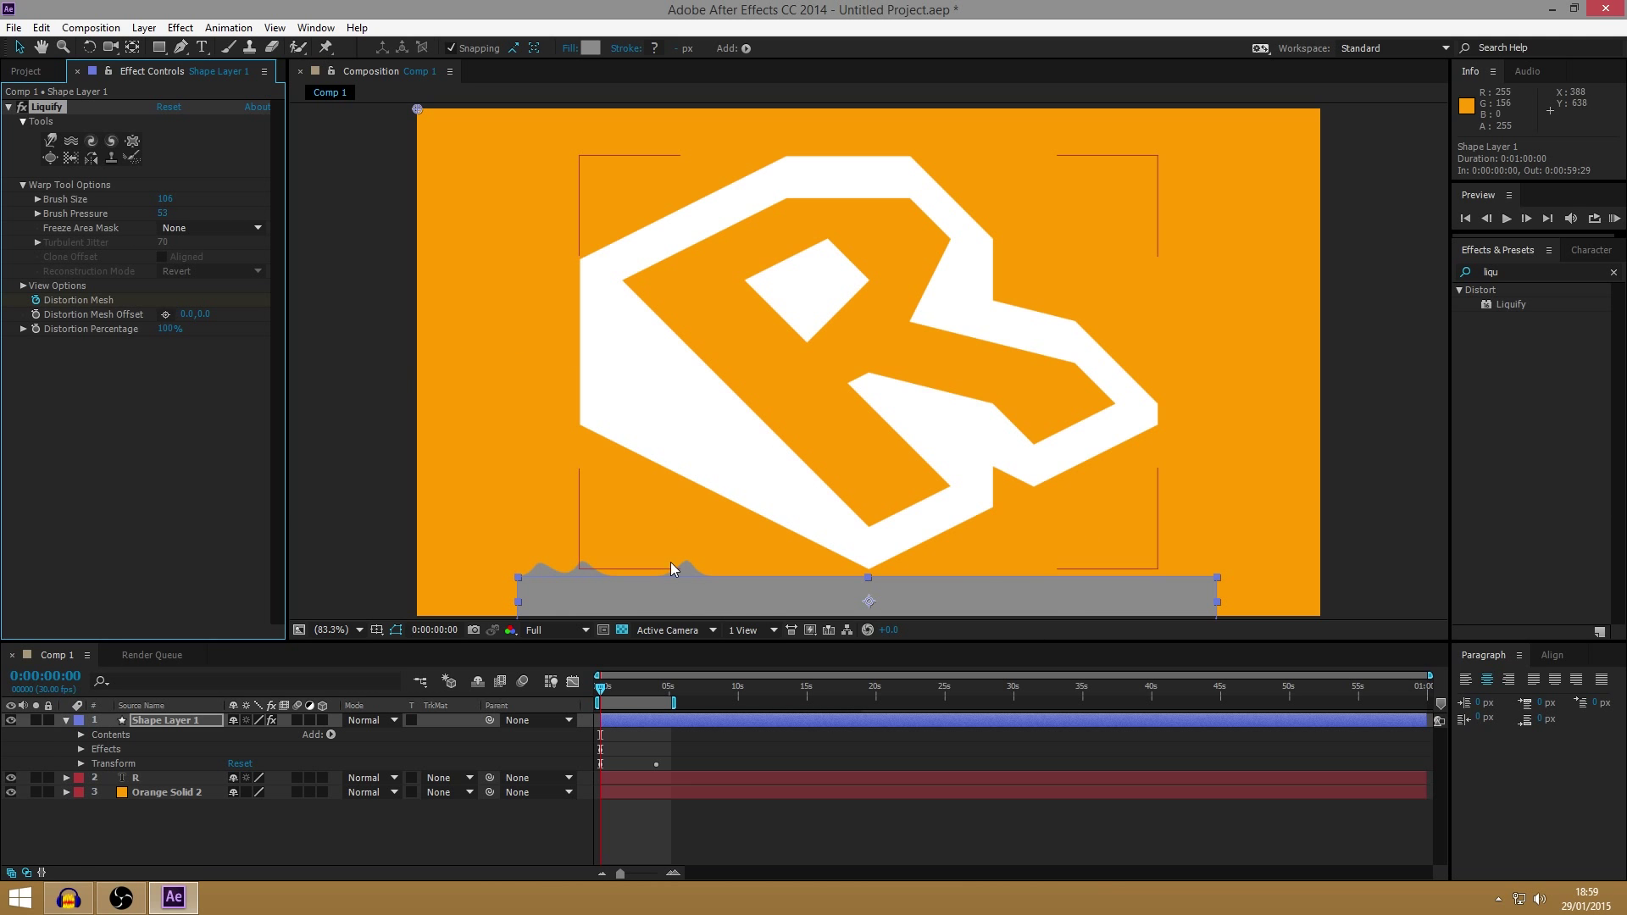
left_click(629, 725)
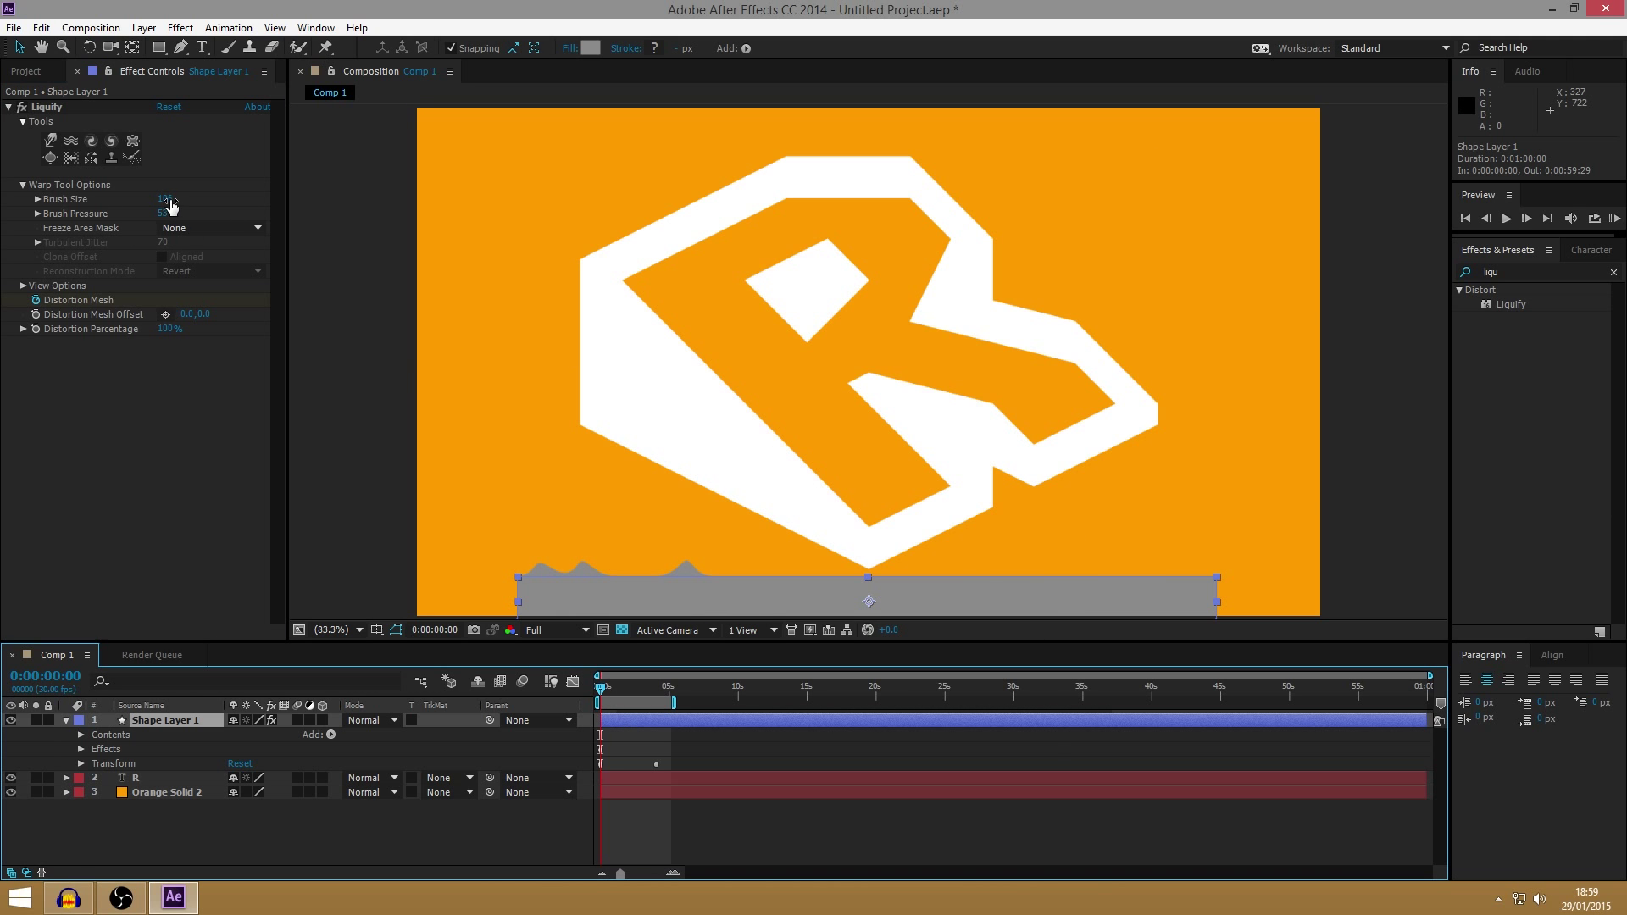
left_click_drag(170, 205, 140, 201)
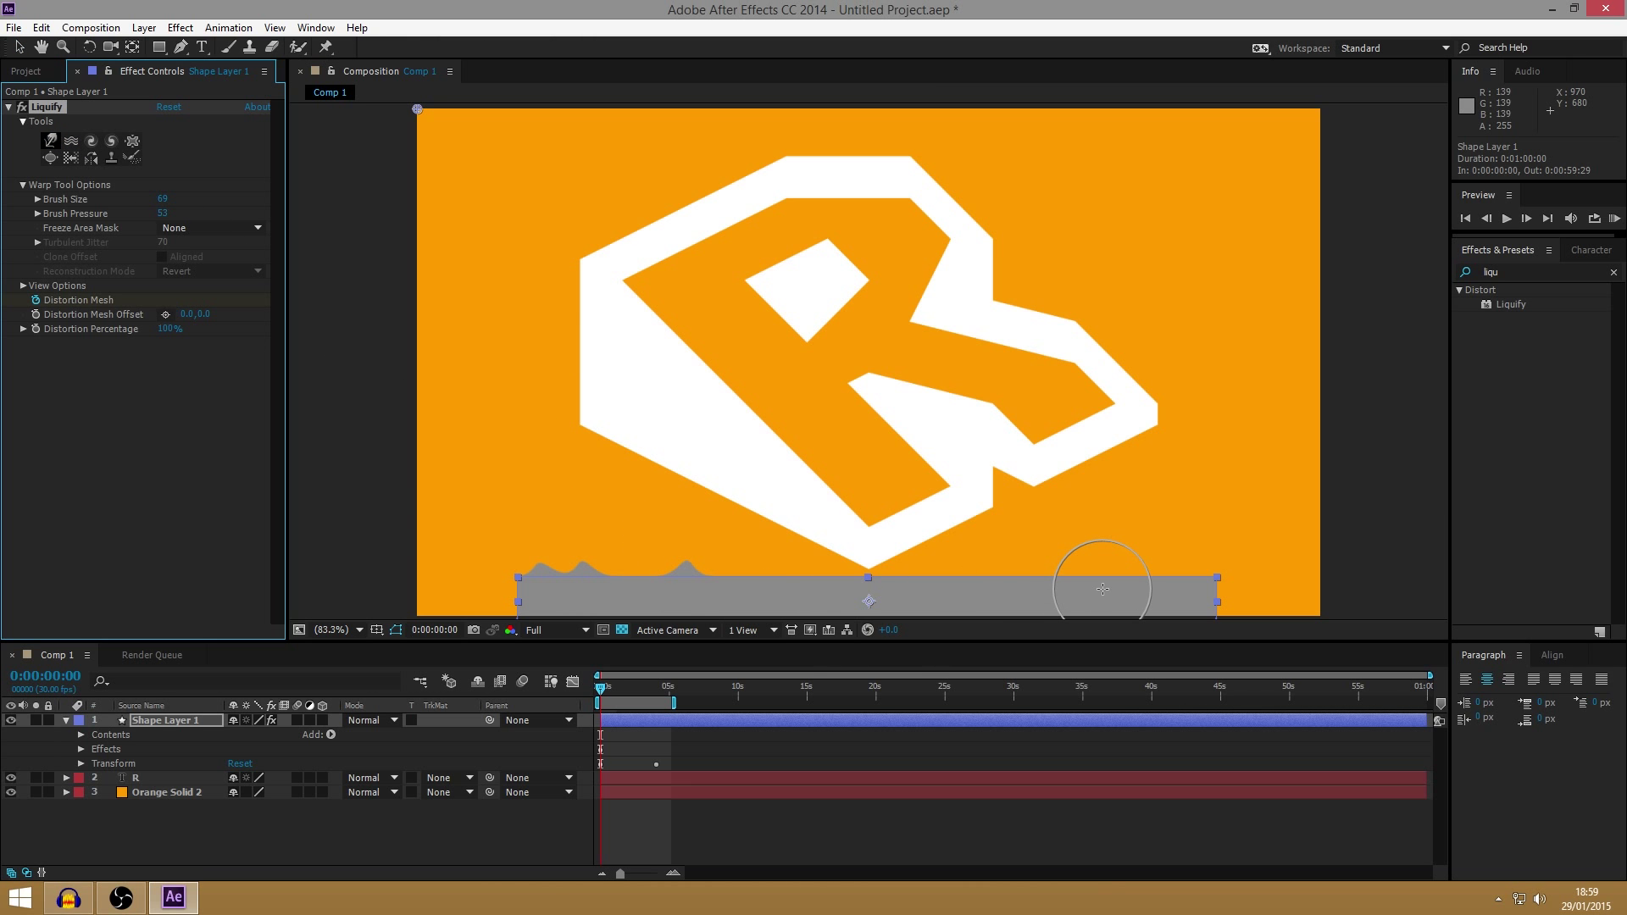
Raise more bumps across the right and middle of the top edge, then scrub to 0:00:01:01.
mouse_move(1108, 582)
left_mouse_down()
mouse_move(1162, 560)
mouse_move(1223, 497)
left_mouse_up()
mouse_move(1155, 545)
left_mouse_down()
mouse_move(1238, 495)
mouse_move(1062, 578)
mouse_move(1155, 475)
left_mouse_up()
left_click_drag(1018, 545, 1046, 490)
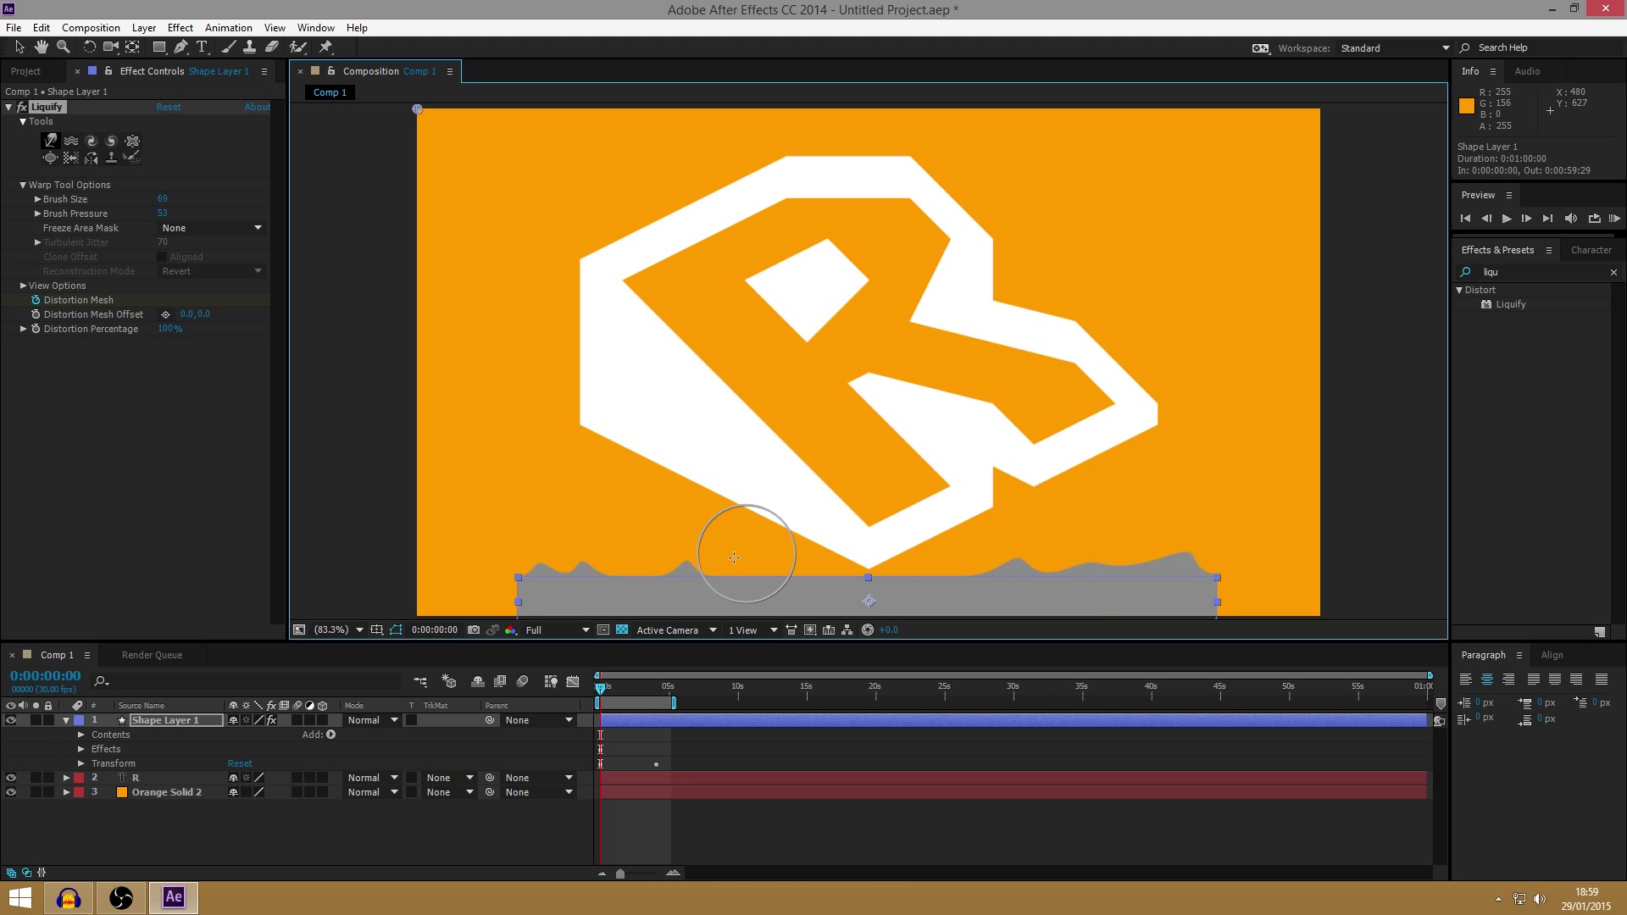
left_click_drag(615, 576, 632, 542)
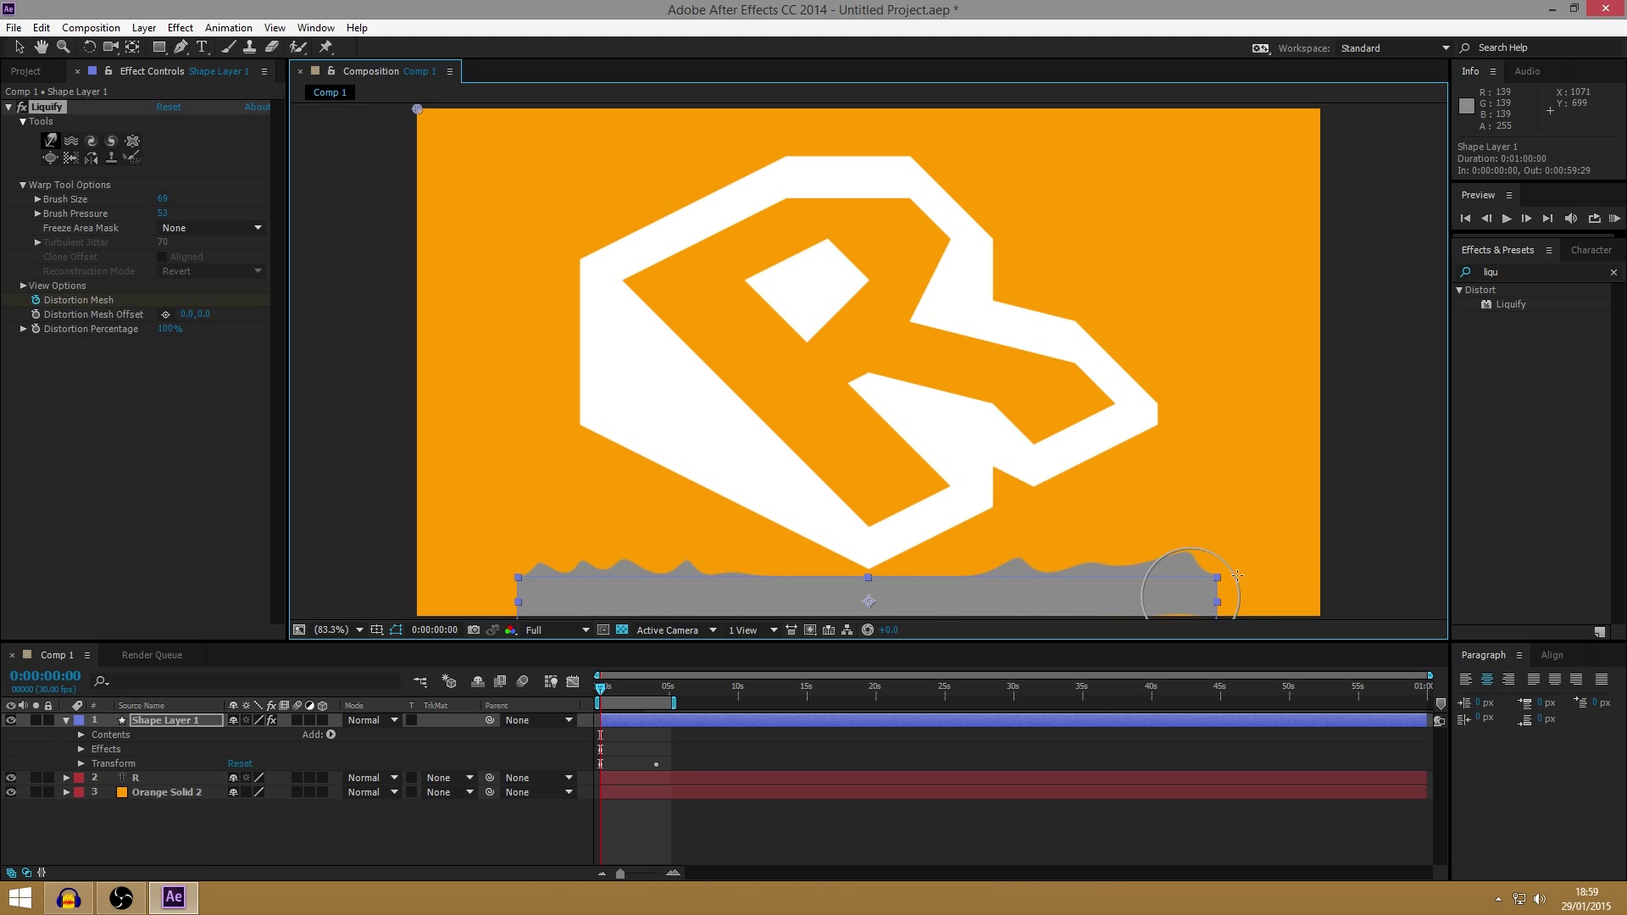
left_click_drag(1183, 577, 1233, 580)
mouse_move(1126, 577)
left_mouse_down()
mouse_move(1097, 540)
mouse_move(1067, 559)
mouse_move(1125, 503)
mouse_move(998, 572)
mouse_move(1023, 535)
mouse_move(908, 561)
left_mouse_up()
mouse_move(809, 585)
left_mouse_down()
mouse_move(771, 525)
mouse_move(765, 566)
mouse_move(736, 549)
mouse_move(759, 586)
mouse_move(718, 544)
mouse_move(666, 554)
mouse_move(651, 578)
mouse_move(631, 521)
mouse_move(577, 592)
mouse_move(544, 502)
mouse_move(546, 577)
mouse_move(527, 544)
left_mouse_up()
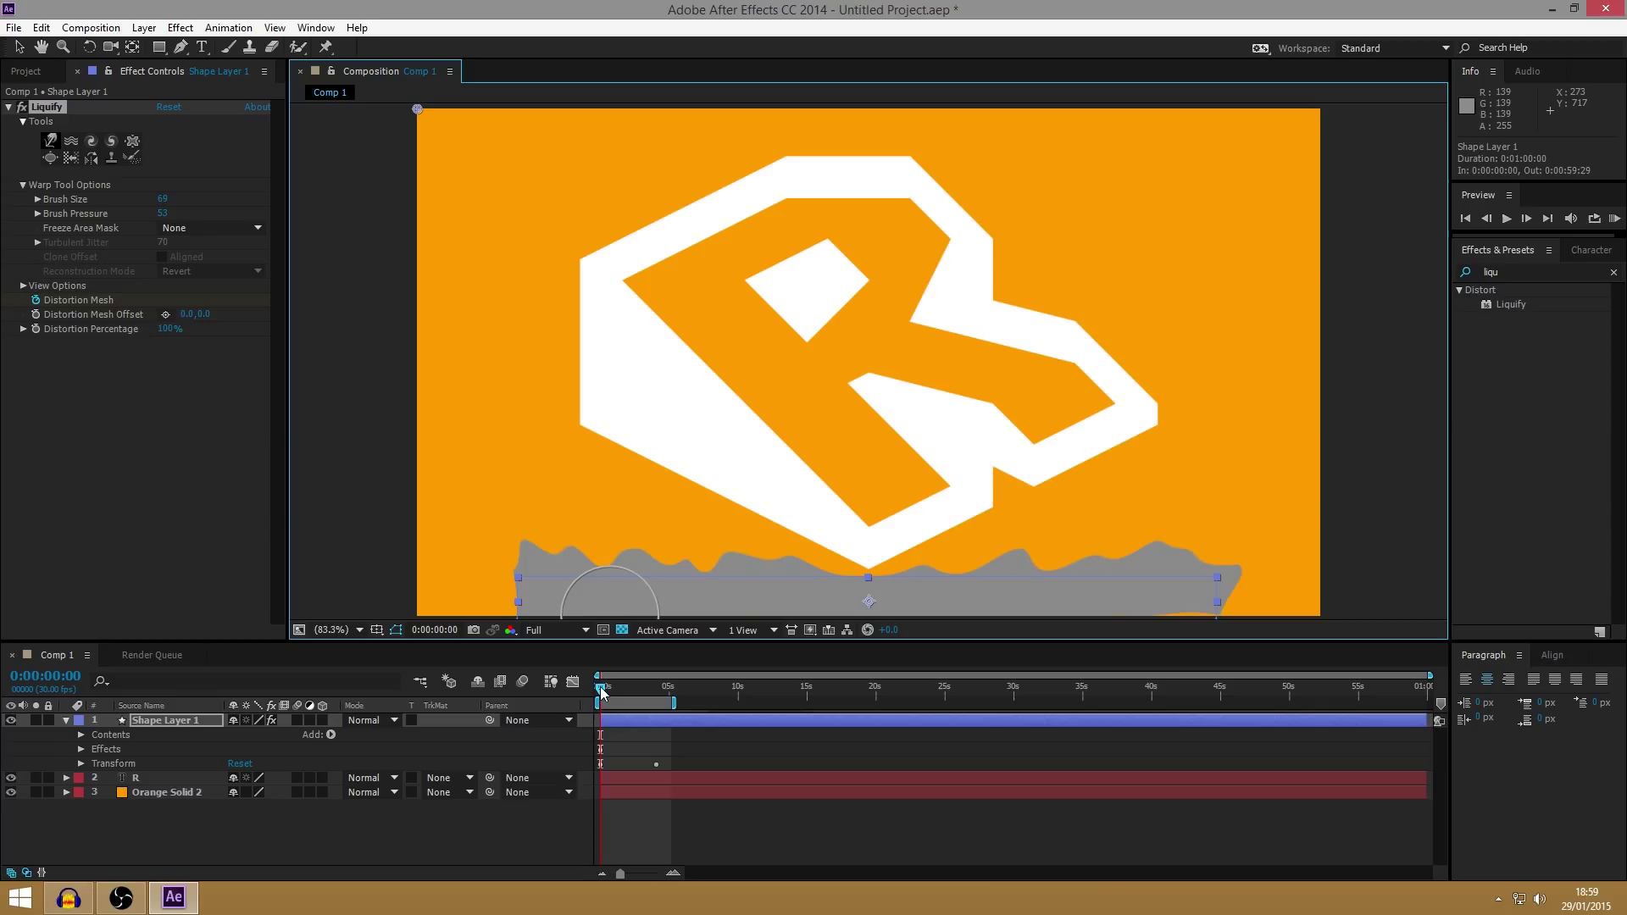
left_click_drag(601, 691, 616, 703)
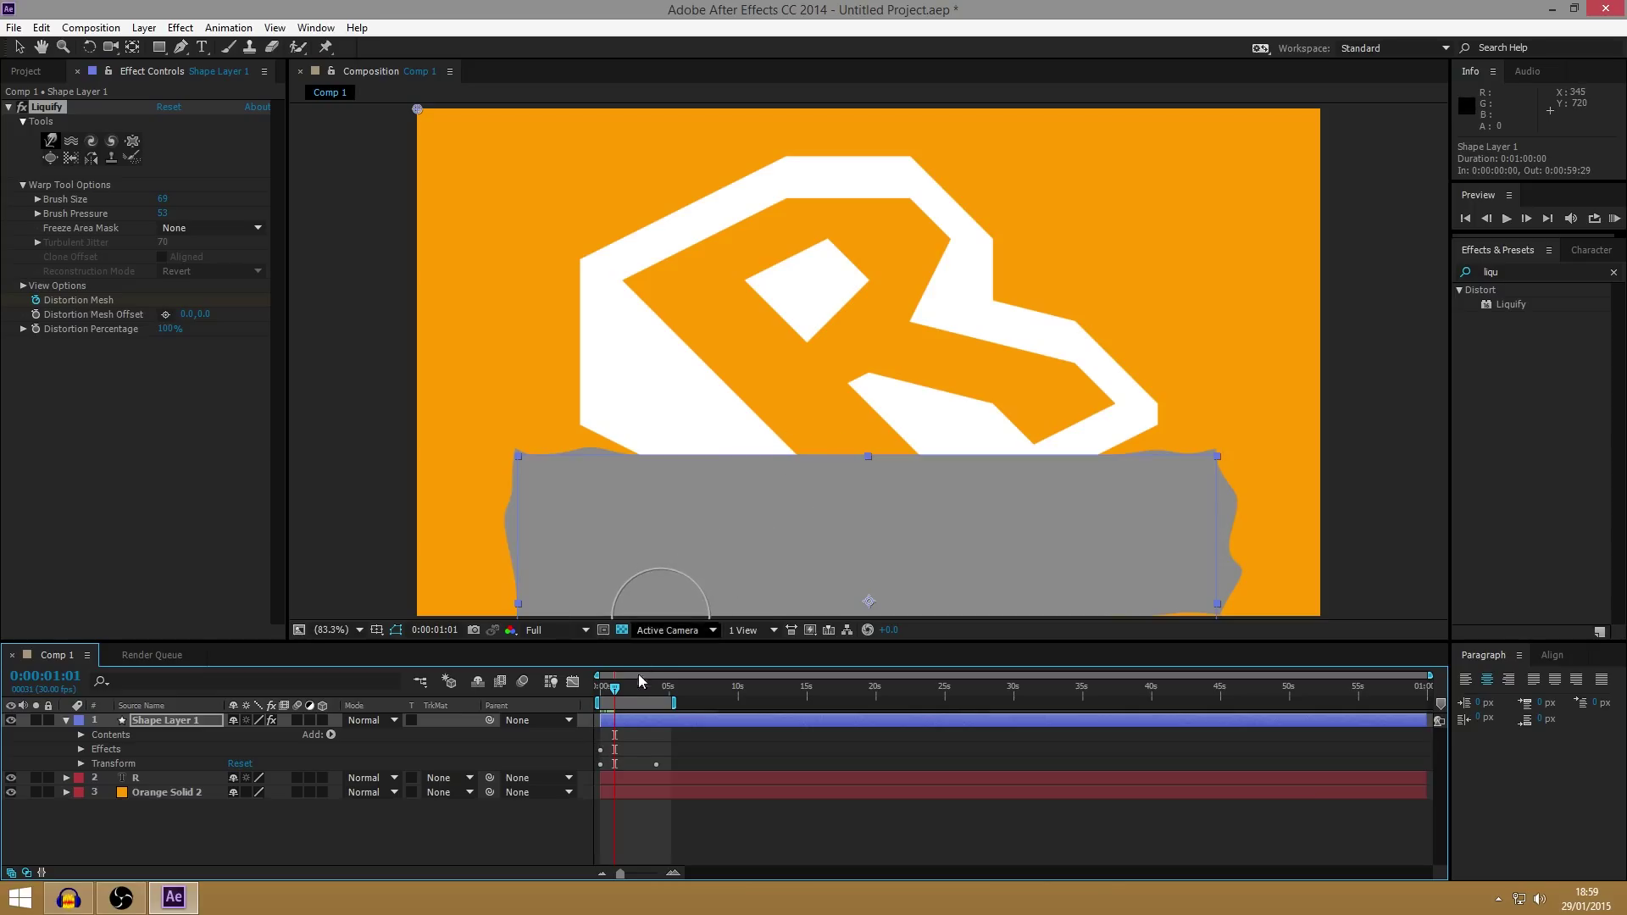
At 0:00:00:24, push three new peaks up along the grey shape's top edge.
left_click(612, 687)
left_click_drag(613, 691, 605, 685)
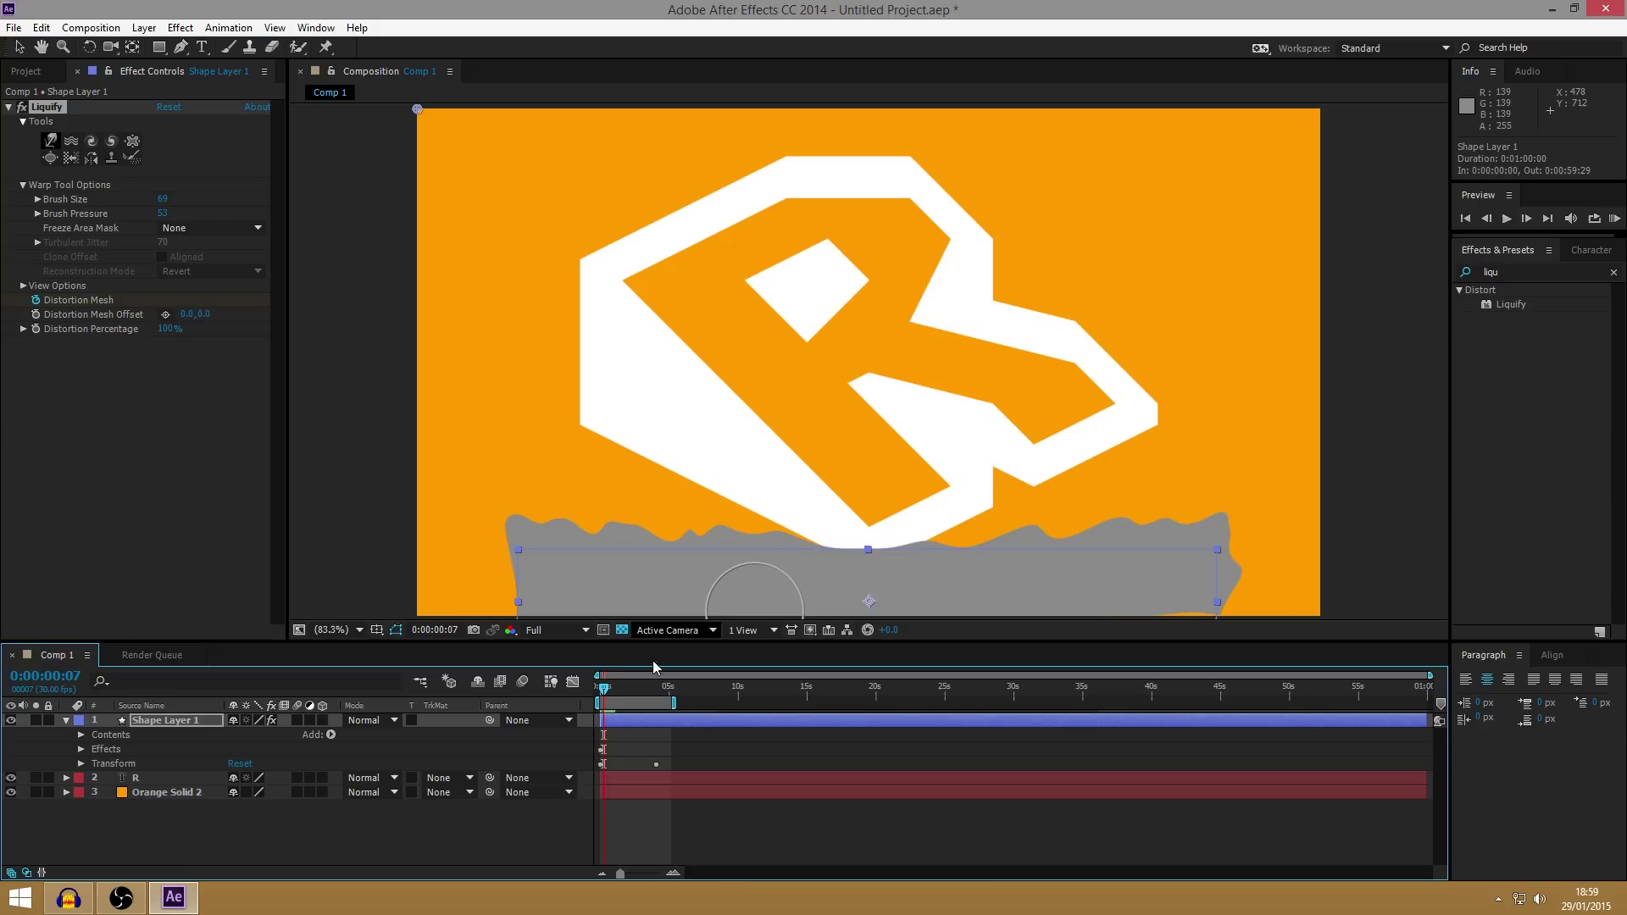
left_click_drag(606, 693, 607, 688)
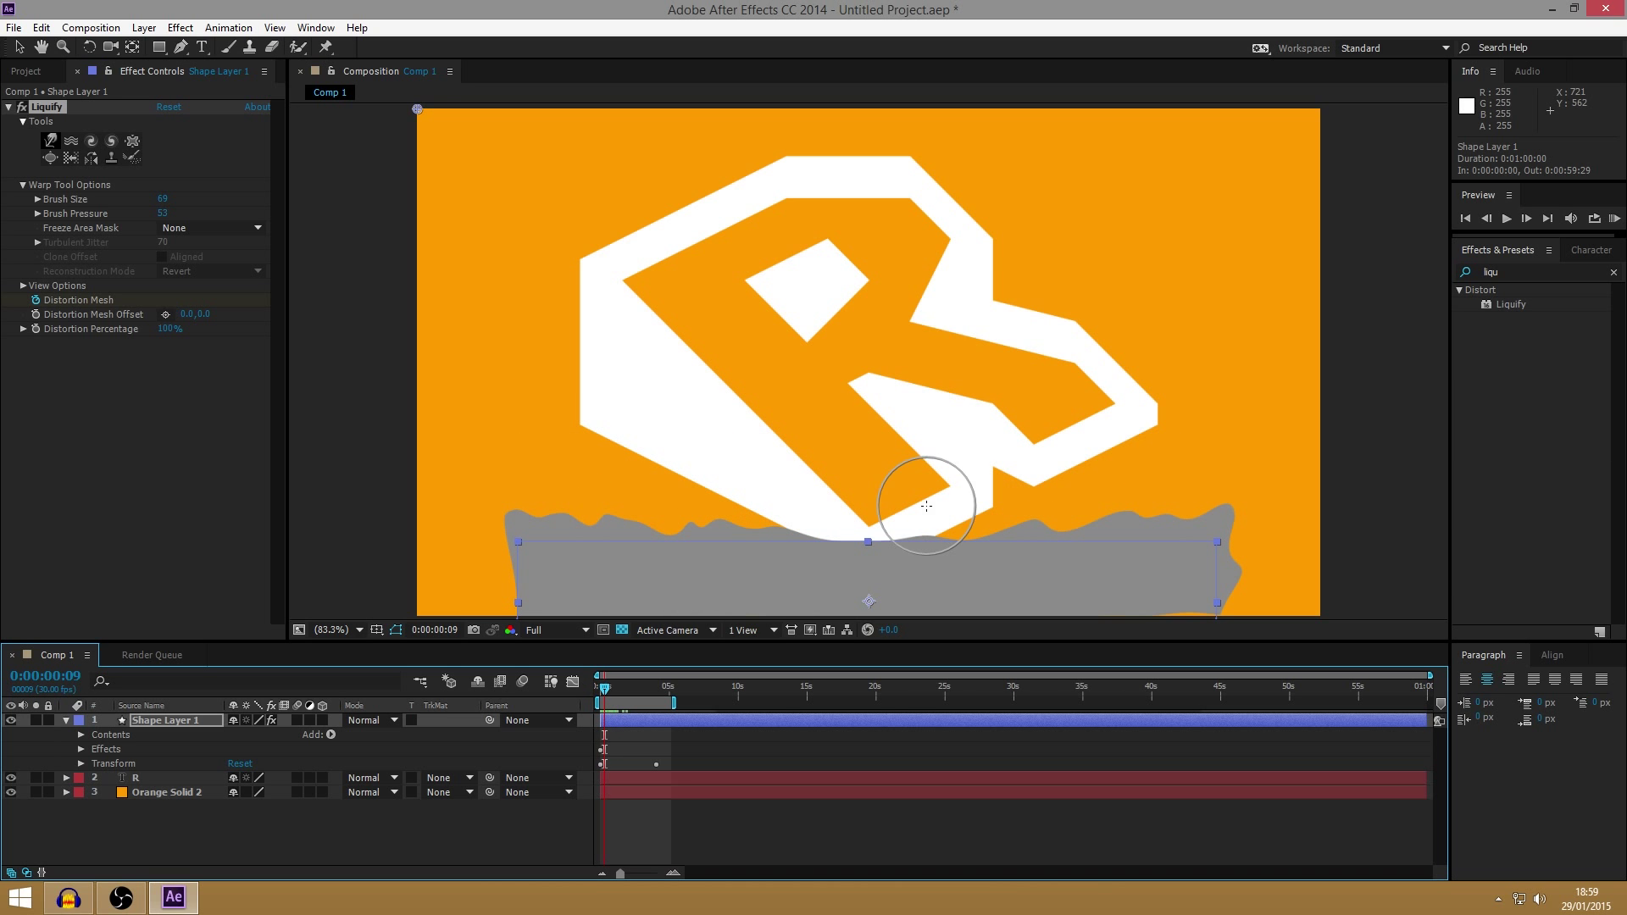
left_click_drag(933, 501, 1057, 372)
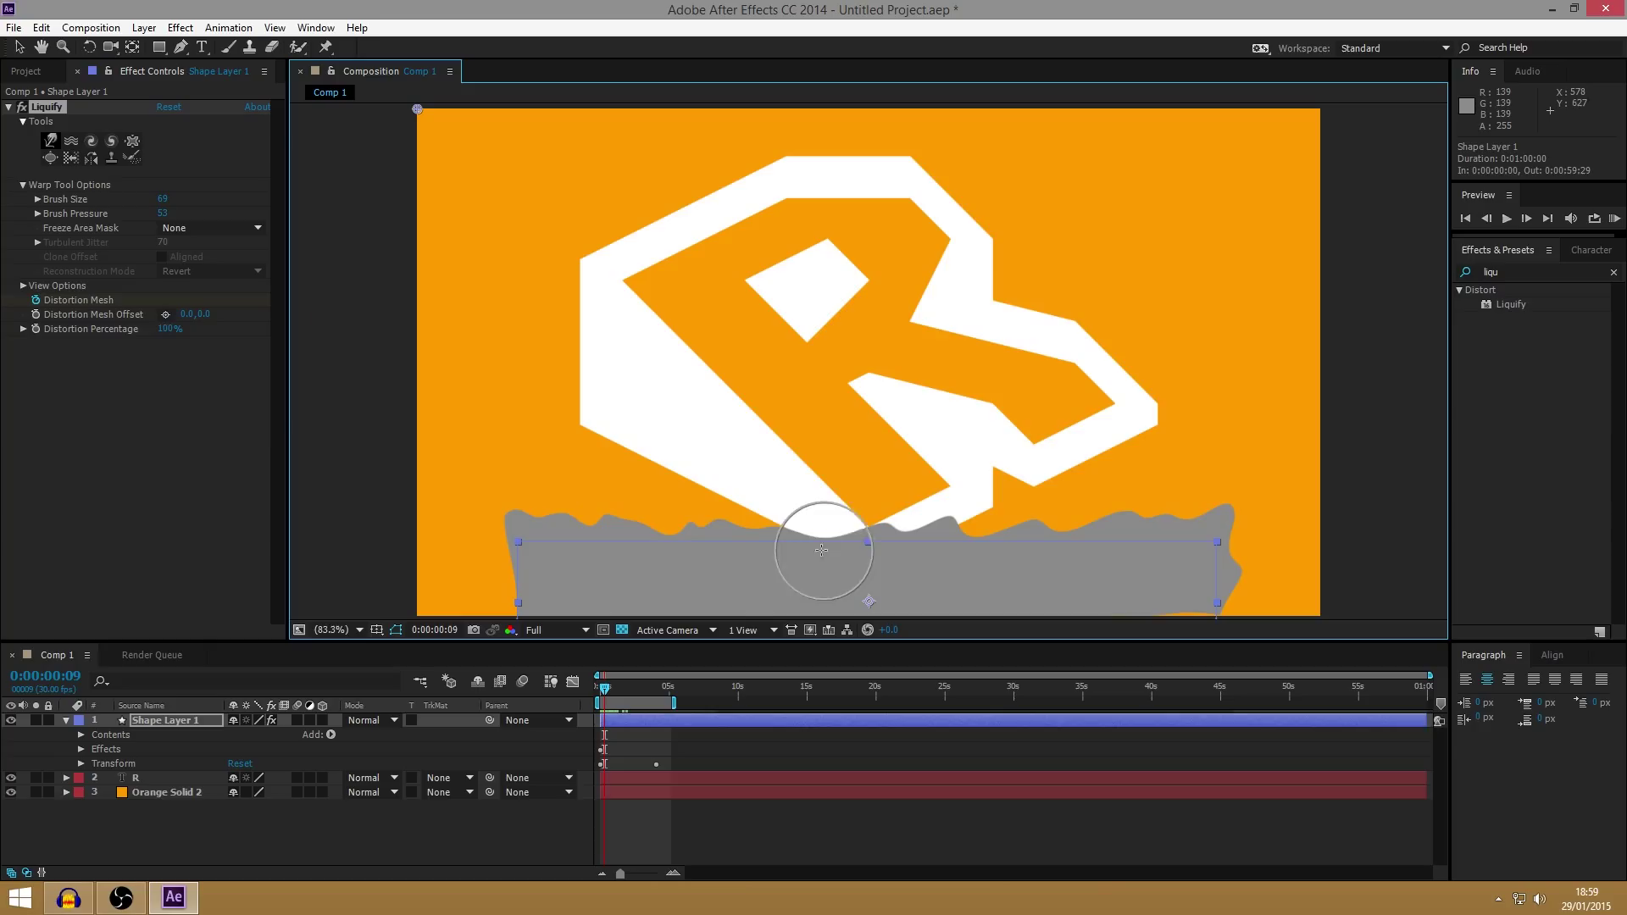
left_click_drag(825, 552, 801, 508)
left_click_drag(701, 538, 691, 500)
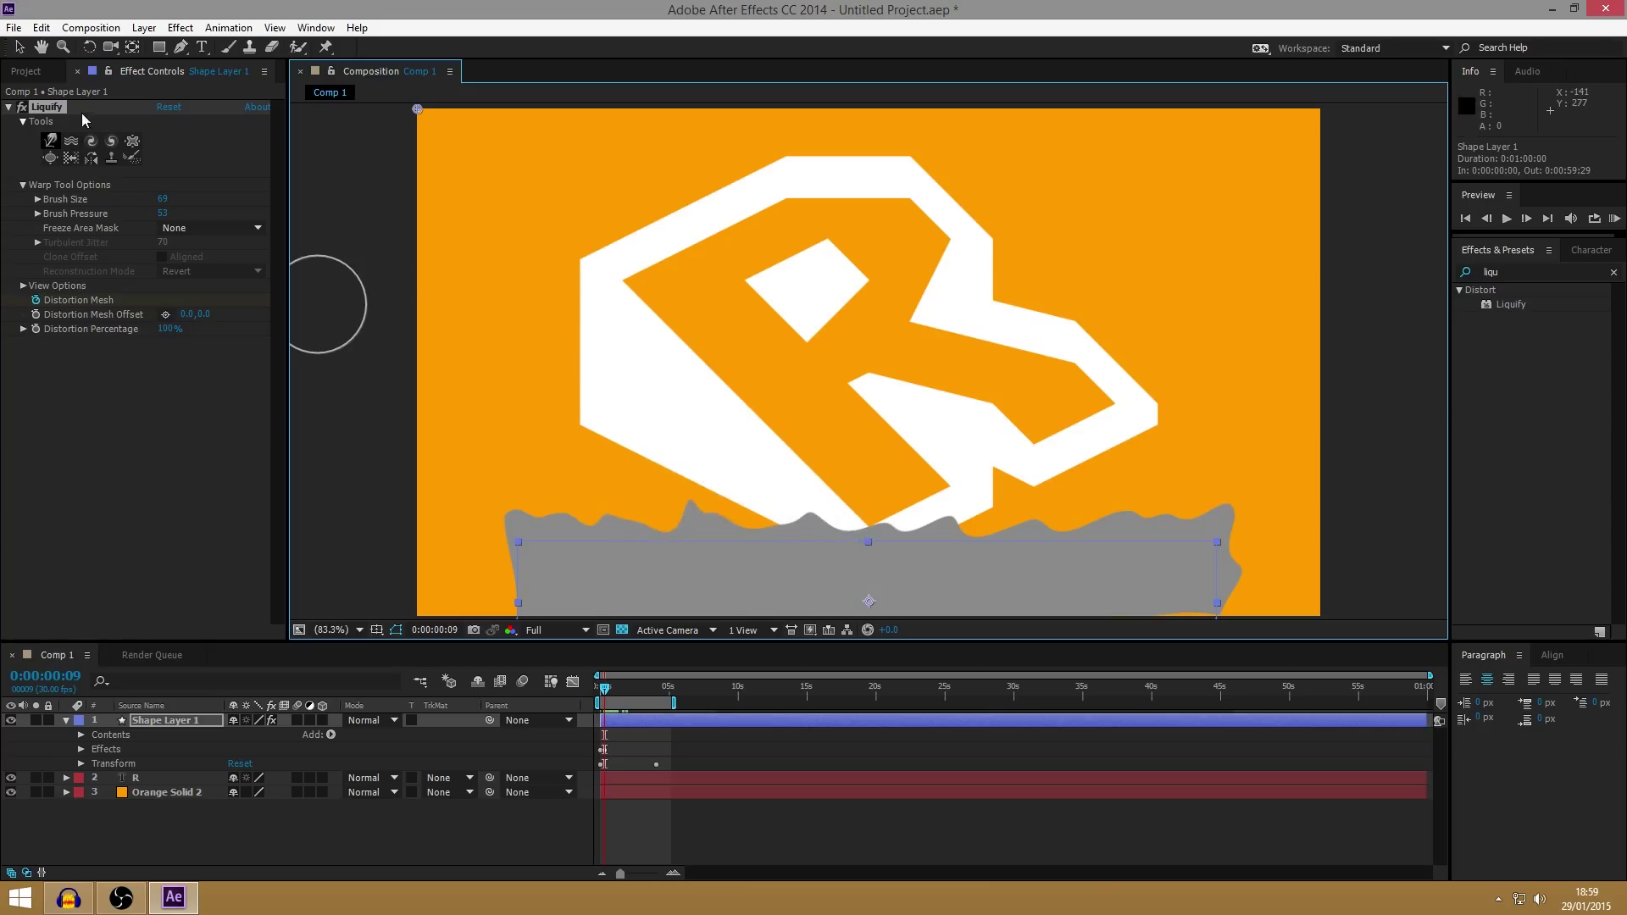
With the warp brush at 80, raise left and right peaks, then warp again at 0:00:00:26.
left_click_drag(163, 208, 166, 216)
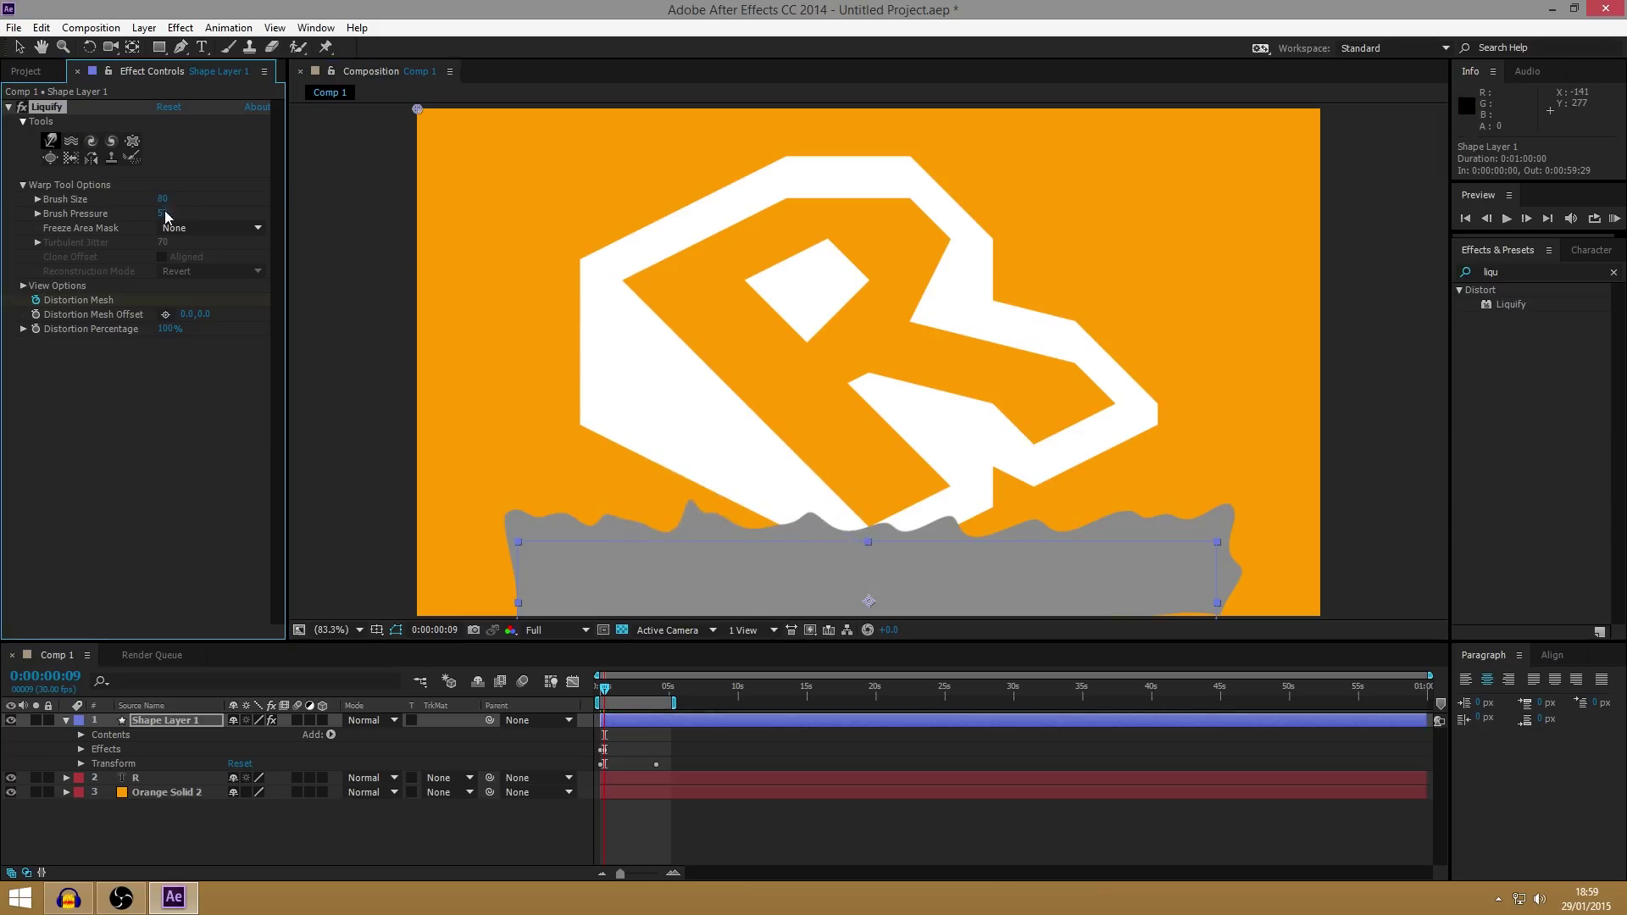
left_click_drag(614, 475, 572, 446)
mouse_move(1108, 563)
left_mouse_down()
mouse_move(1254, 365)
mouse_move(1142, 545)
mouse_move(1129, 400)
mouse_move(1035, 539)
mouse_move(1057, 388)
mouse_move(978, 546)
mouse_move(982, 425)
mouse_move(944, 480)
mouse_move(944, 521)
mouse_move(920, 453)
mouse_move(881, 479)
left_mouse_up()
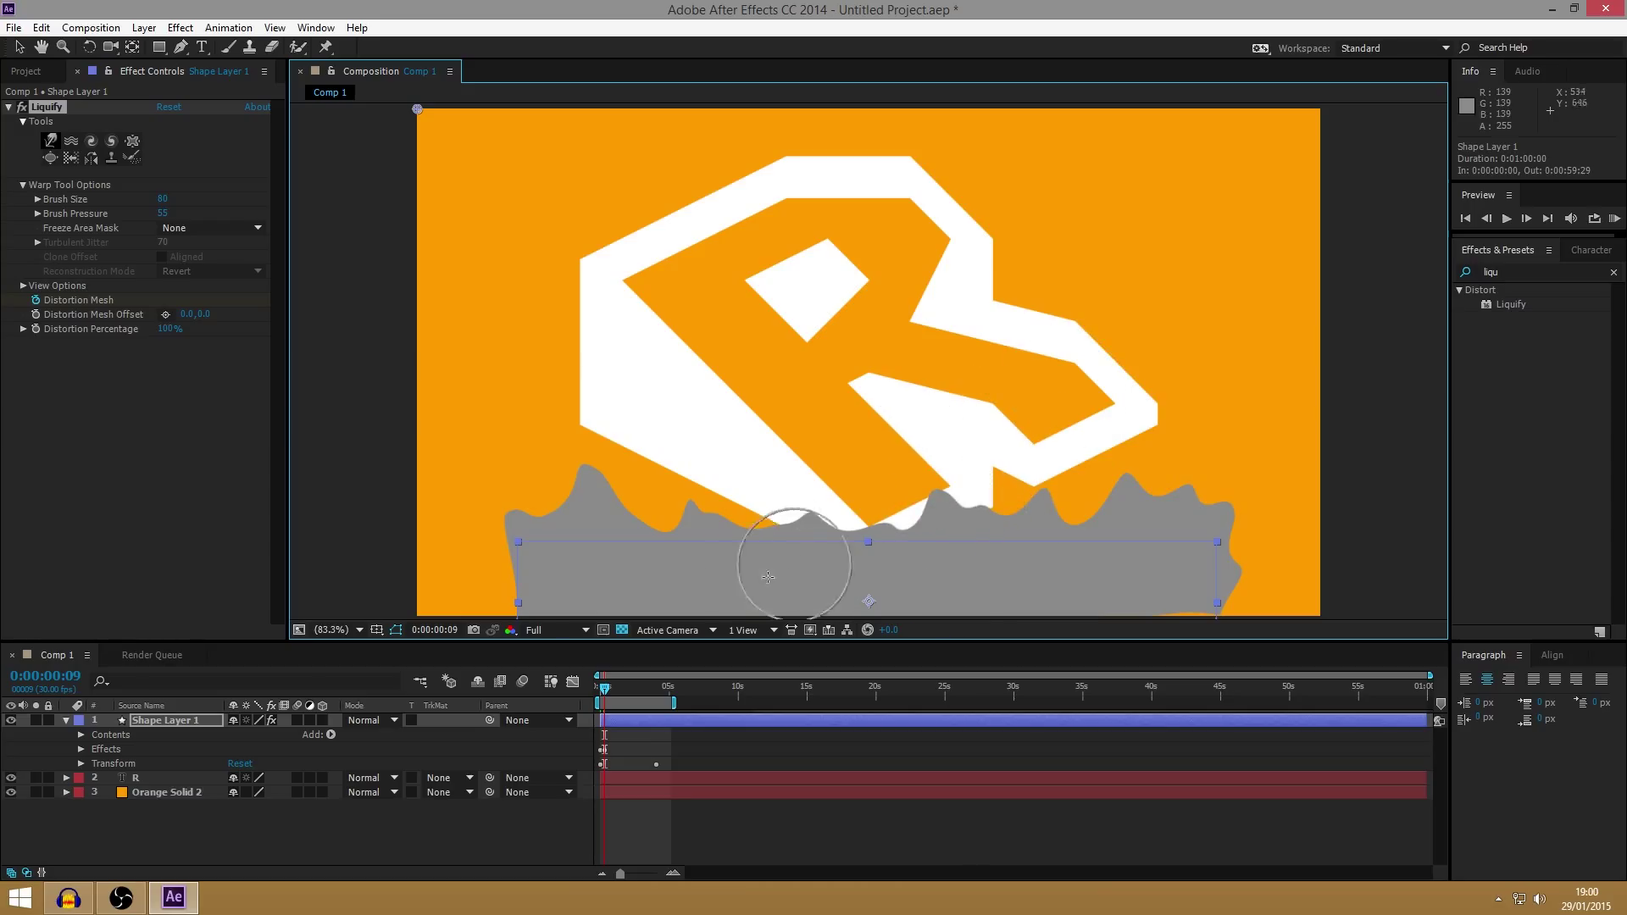
left_click_drag(606, 691, 614, 689)
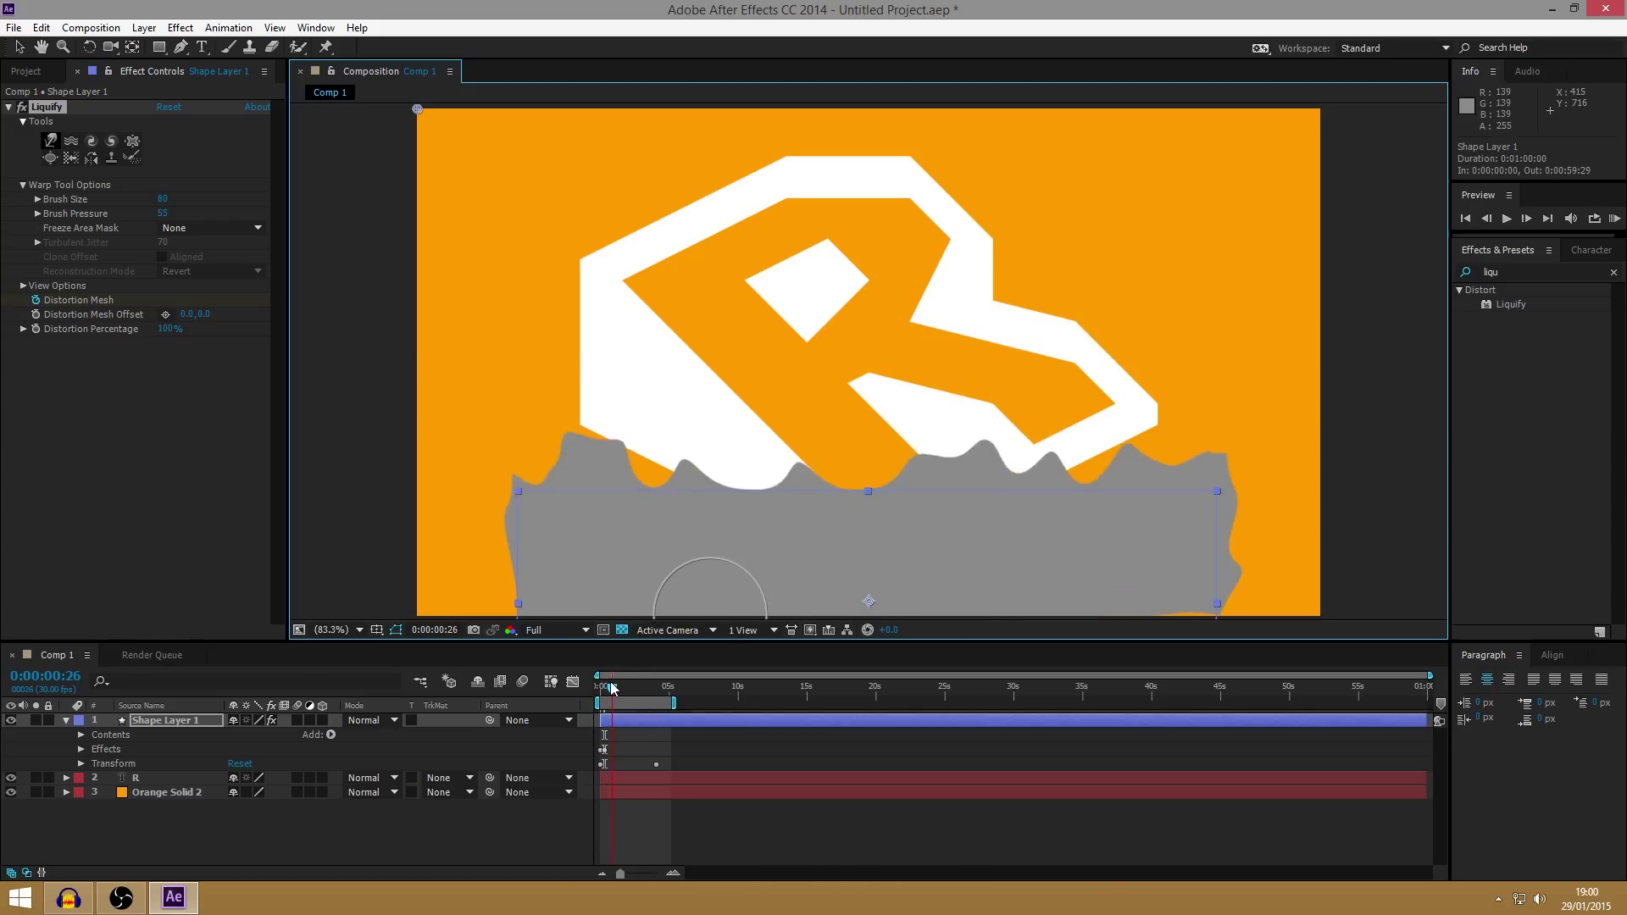
mouse_move(618, 472)
left_mouse_down()
mouse_move(745, 509)
mouse_move(745, 364)
mouse_move(613, 474)
mouse_move(609, 407)
left_mouse_up()
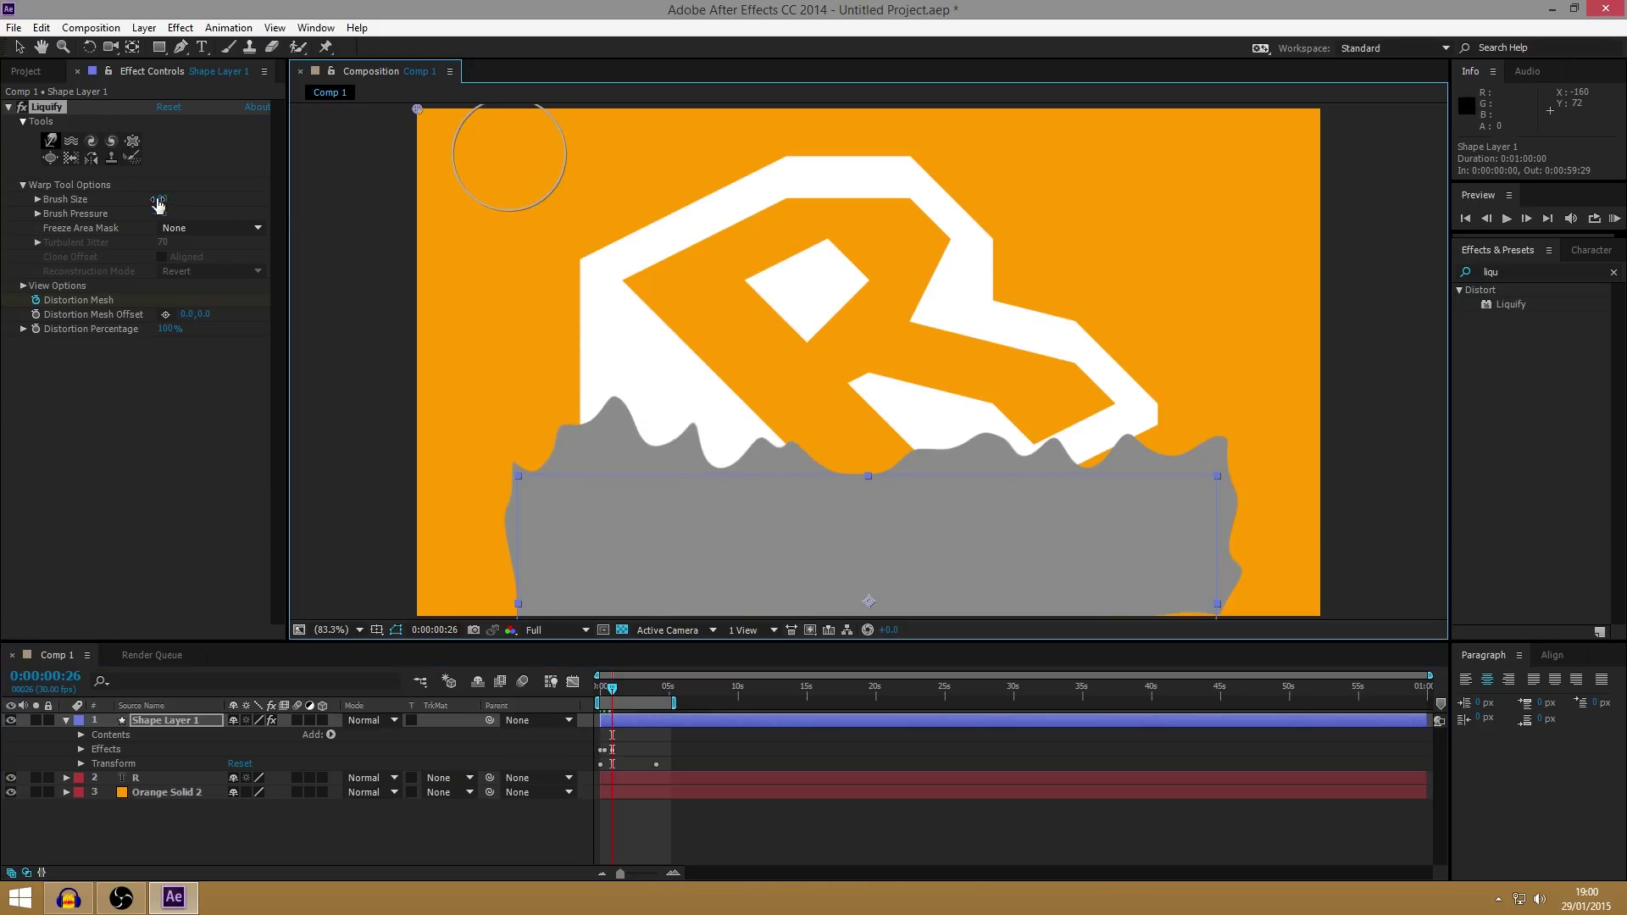
Enlarge the warp brush to 99 and push tall spikes into the top and right edge.
left_click_drag(163, 203, 203, 201)
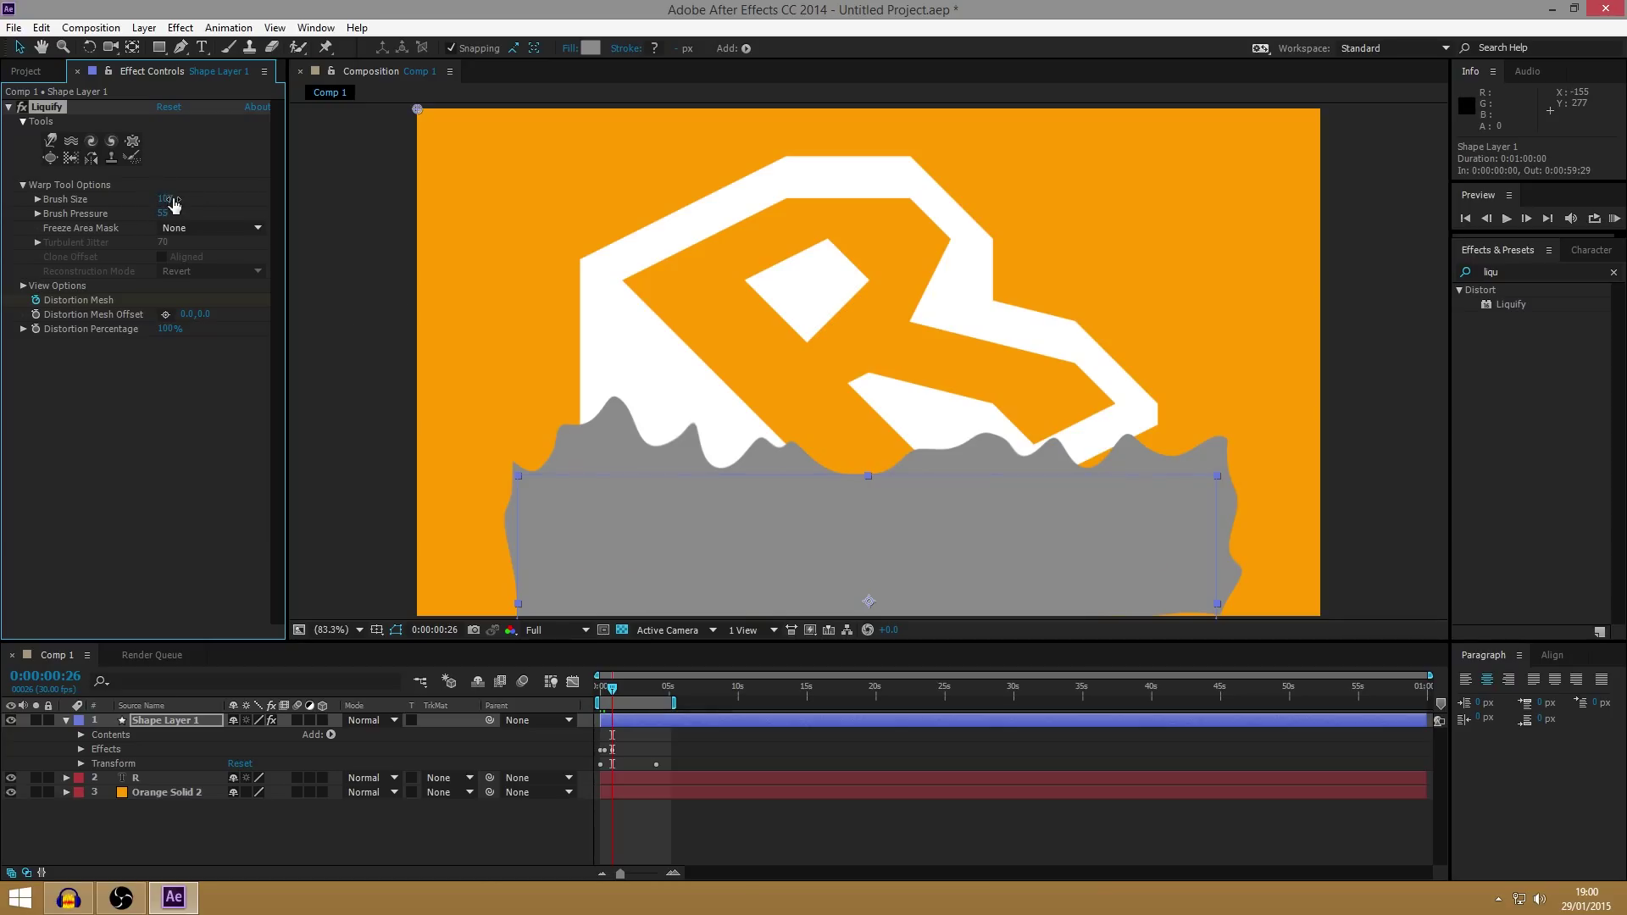
left_click(50, 141)
mouse_move(636, 272)
left_mouse_down()
mouse_move(639, 382)
mouse_move(757, 475)
mouse_move(737, 424)
mouse_move(865, 242)
left_mouse_up()
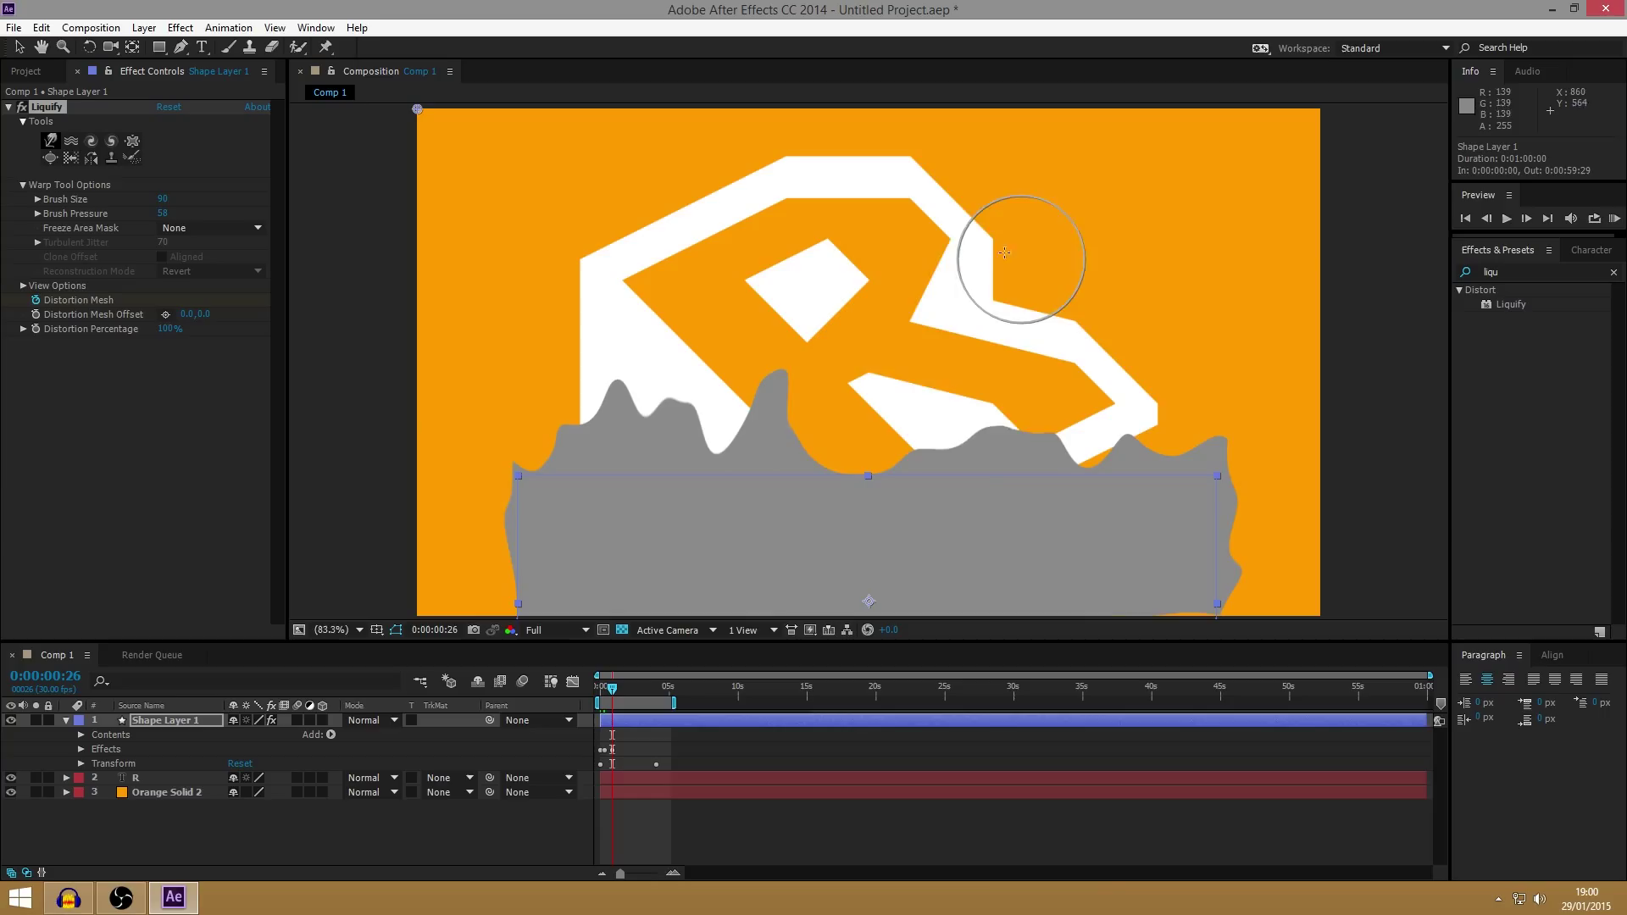
left_click_drag(907, 436, 890, 254)
left_click_drag(1046, 491, 1121, 324)
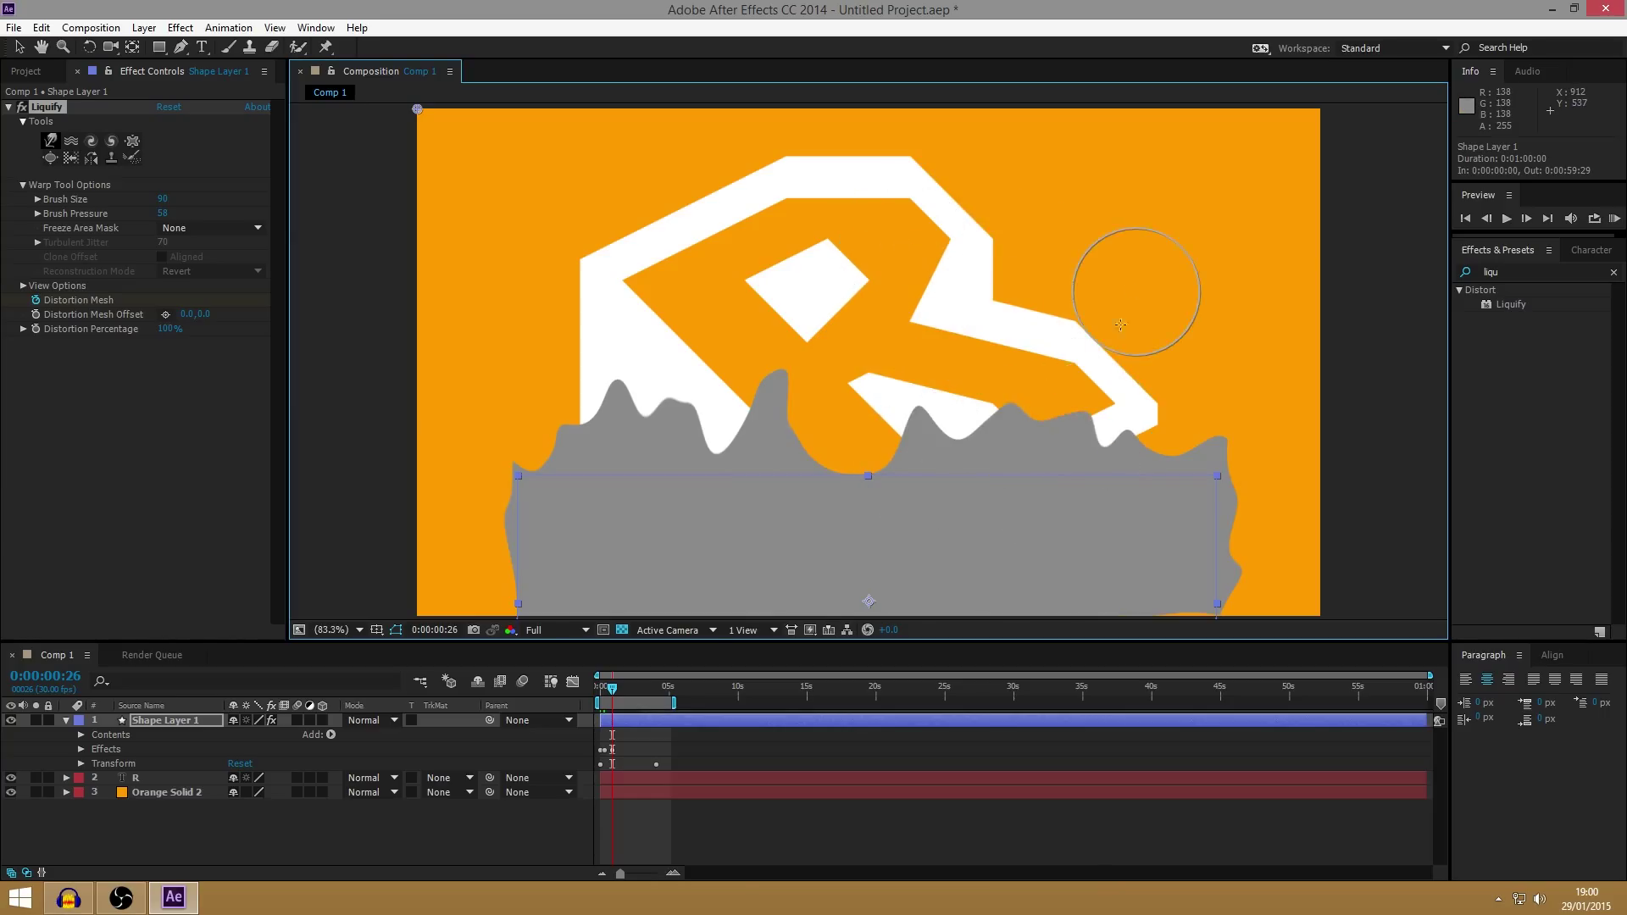
At 0:00:02:08, raise several tall, irregular grey peaks along the shape's top edge.
left_click_drag(614, 694, 637, 695)
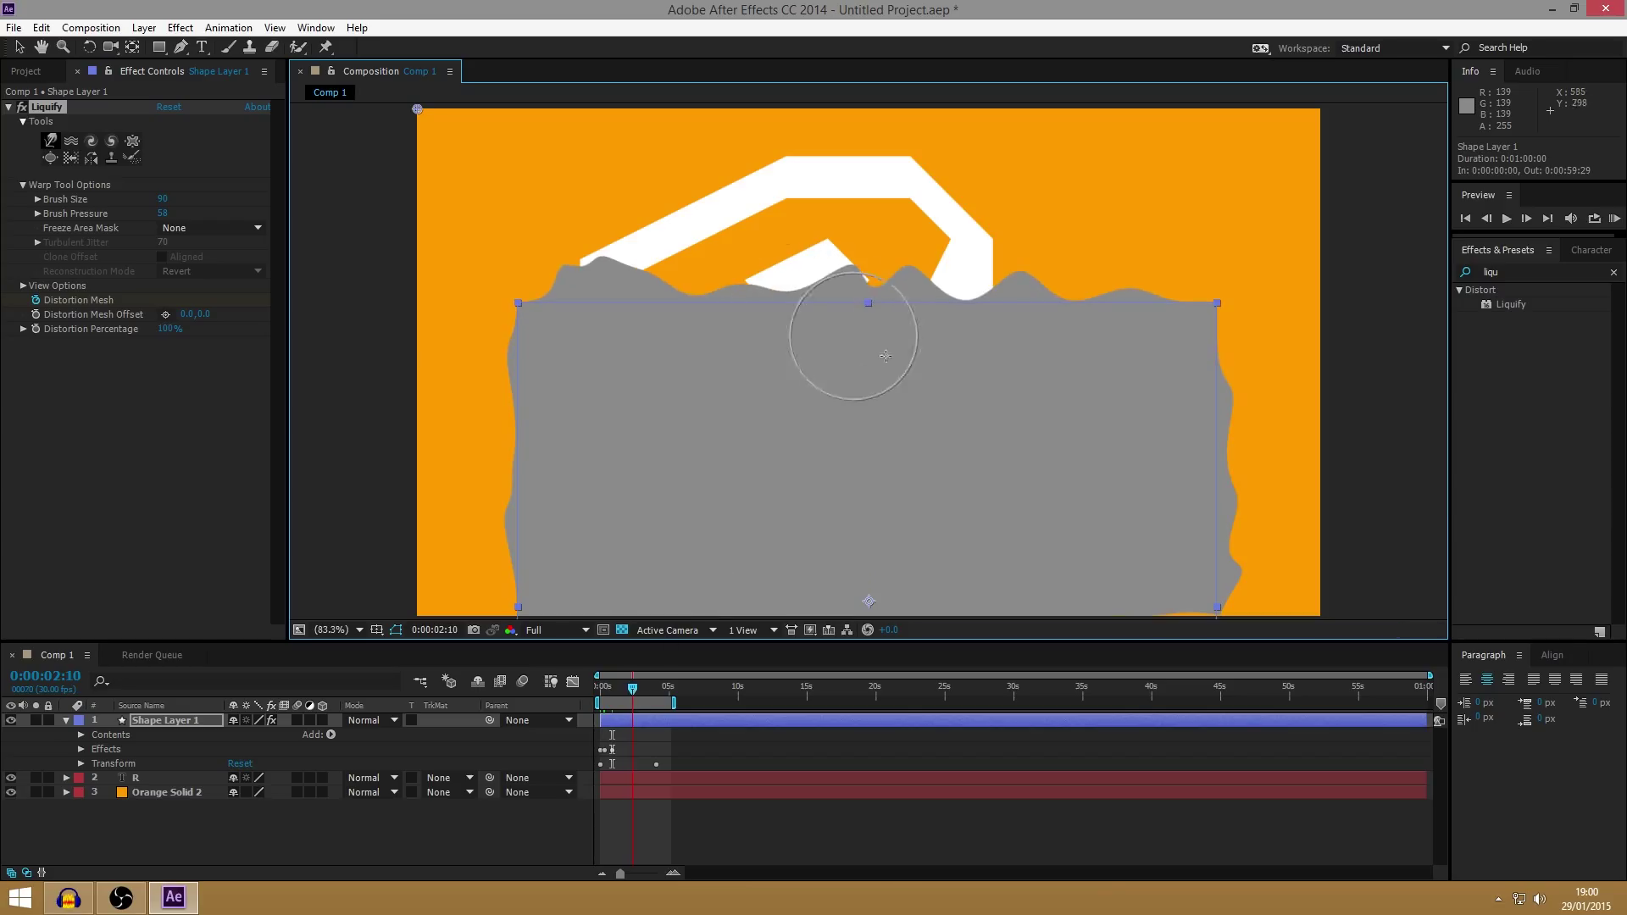
left_click_drag(873, 327, 937, 273)
mouse_move(991, 207)
left_mouse_down()
mouse_move(980, 164)
mouse_move(918, 370)
mouse_move(963, 174)
mouse_move(958, 190)
left_mouse_up()
left_click_drag(840, 321, 829, 229)
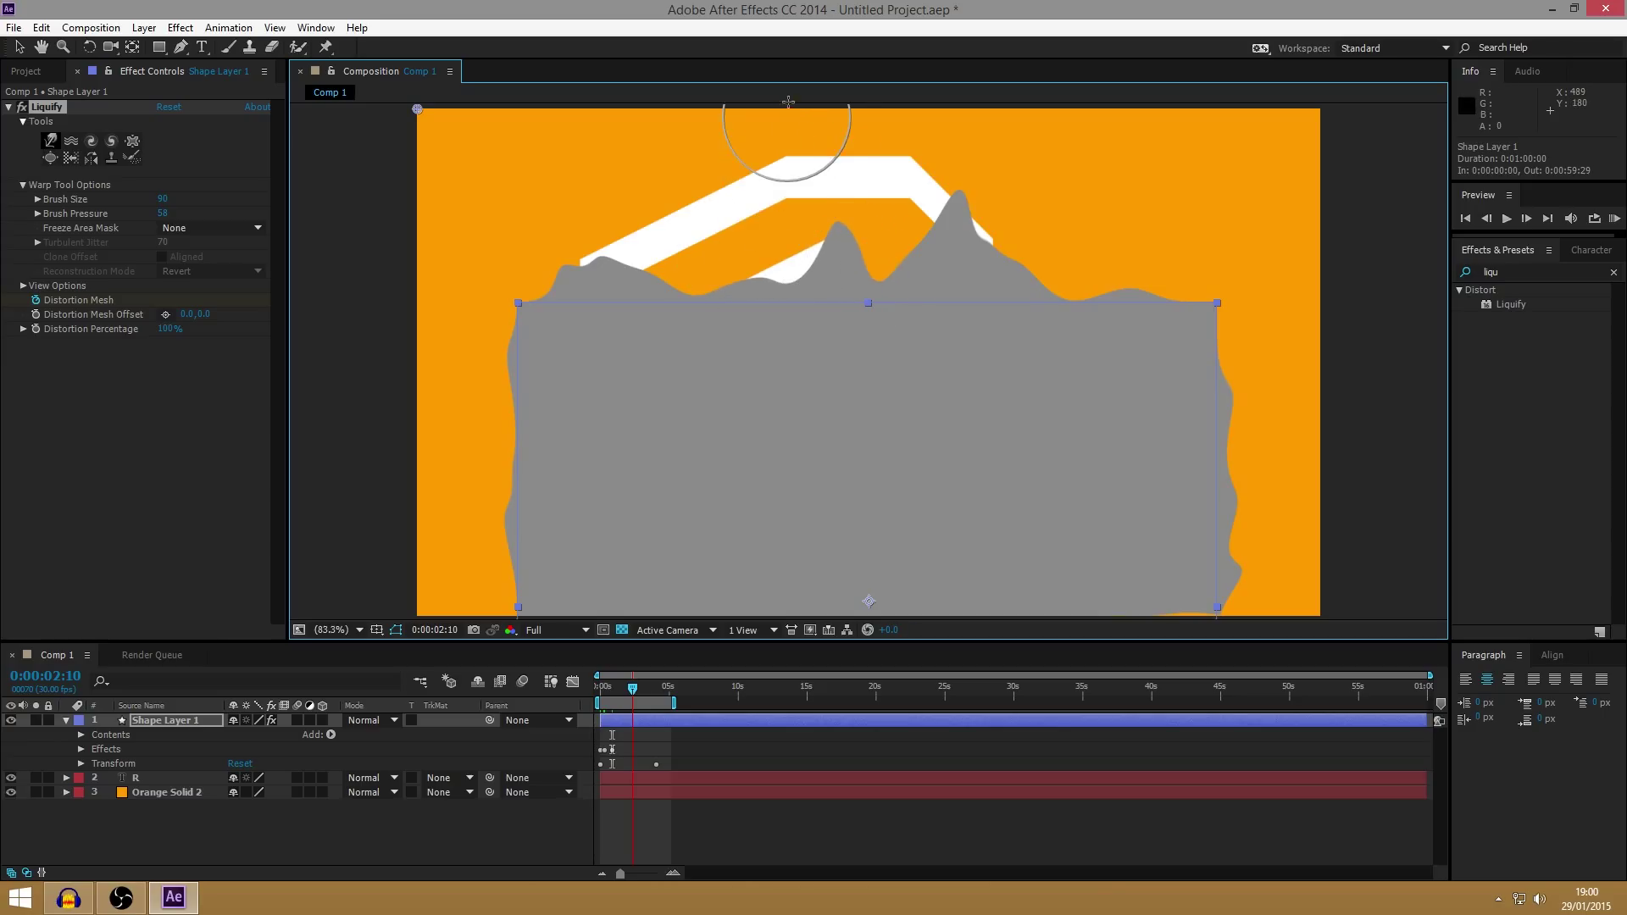
left_click_drag(799, 309, 669, 293)
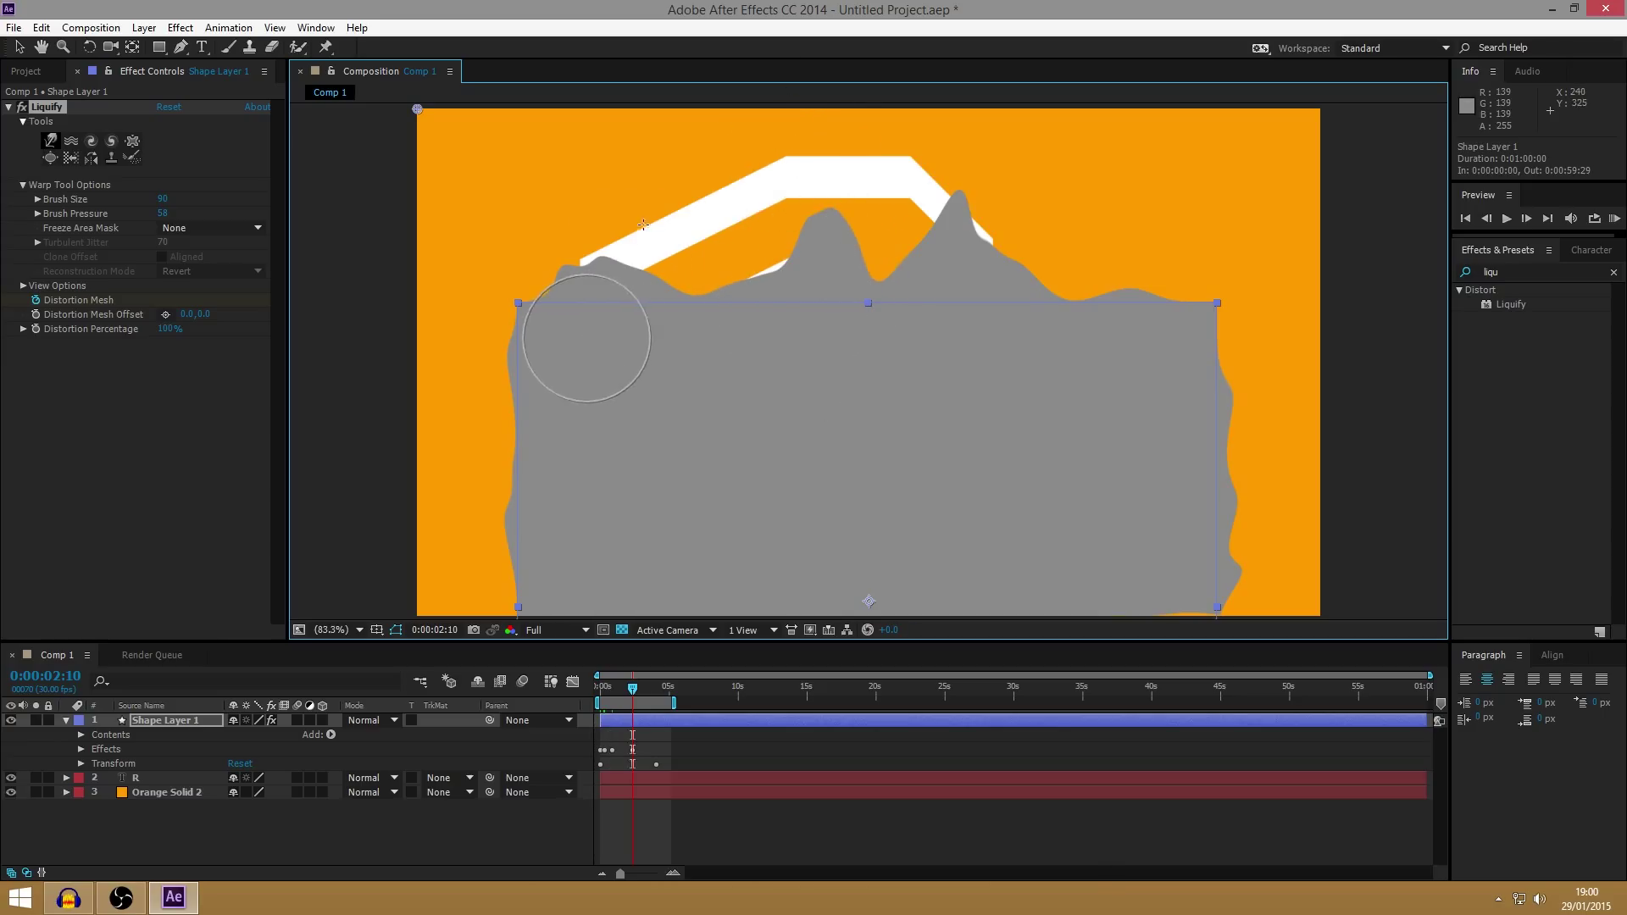
left_click_drag(581, 338, 635, 241)
mouse_move(612, 223)
left_mouse_down()
mouse_move(557, 174)
mouse_move(652, 265)
mouse_move(694, 114)
mouse_move(700, 187)
mouse_move(768, 138)
mouse_move(759, 155)
mouse_move(794, 249)
mouse_move(803, 154)
mouse_move(1003, 254)
mouse_move(1024, 162)
left_mouse_up()
left_click_drag(1004, 255, 958, 264)
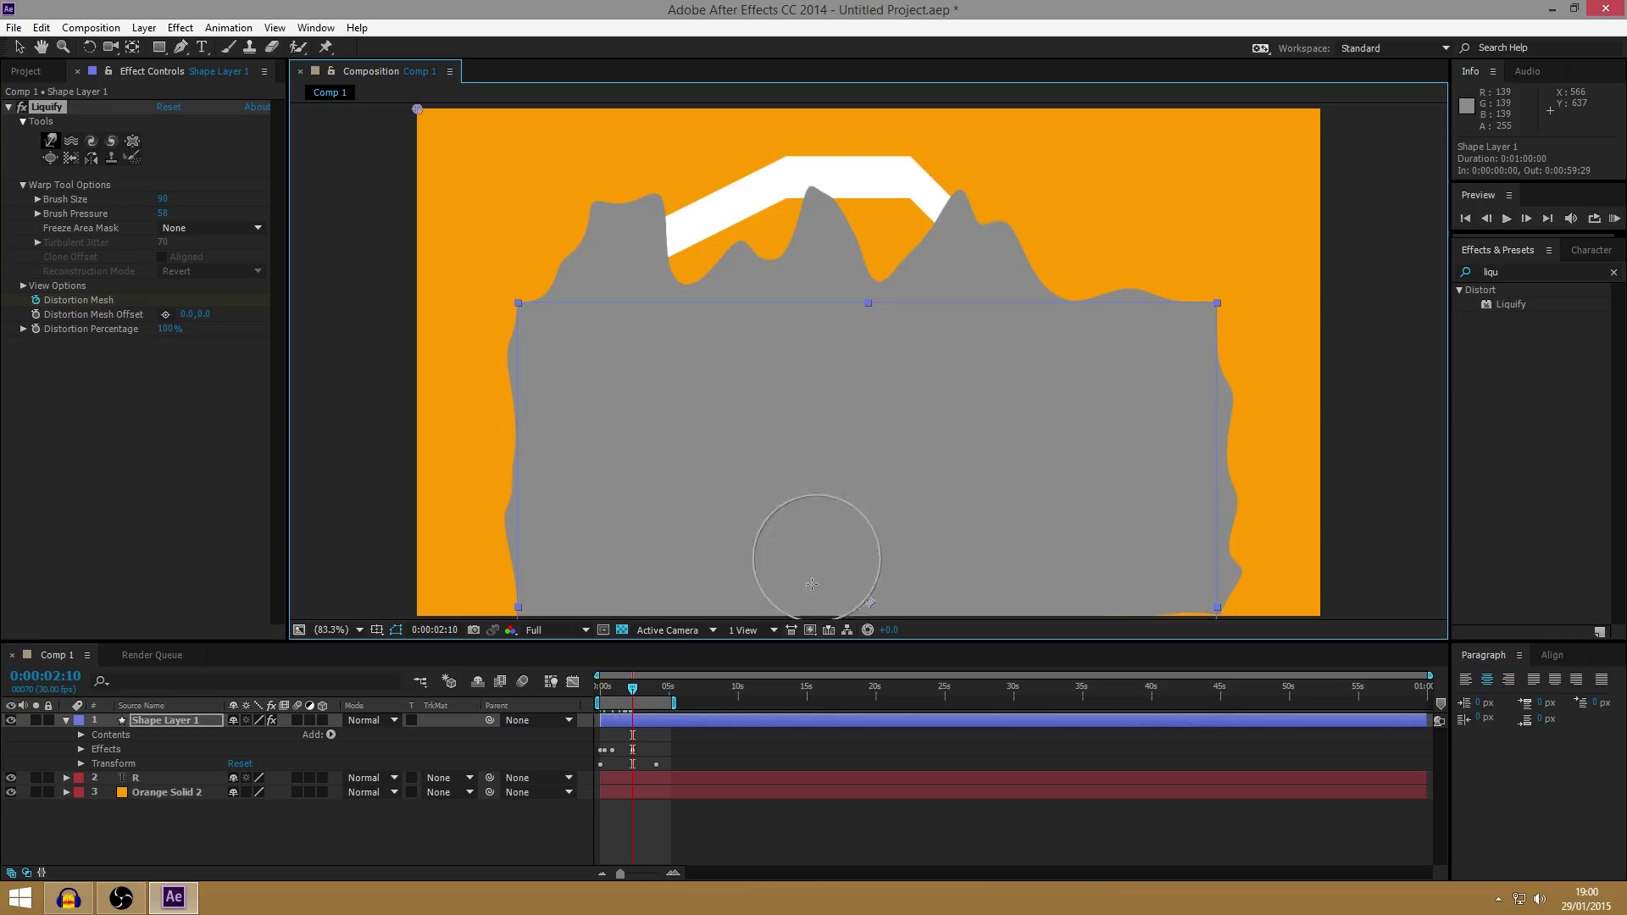
At the 4-second point, warp the top-right and right edges outward into waves.
left_click_drag(632, 693, 654, 687)
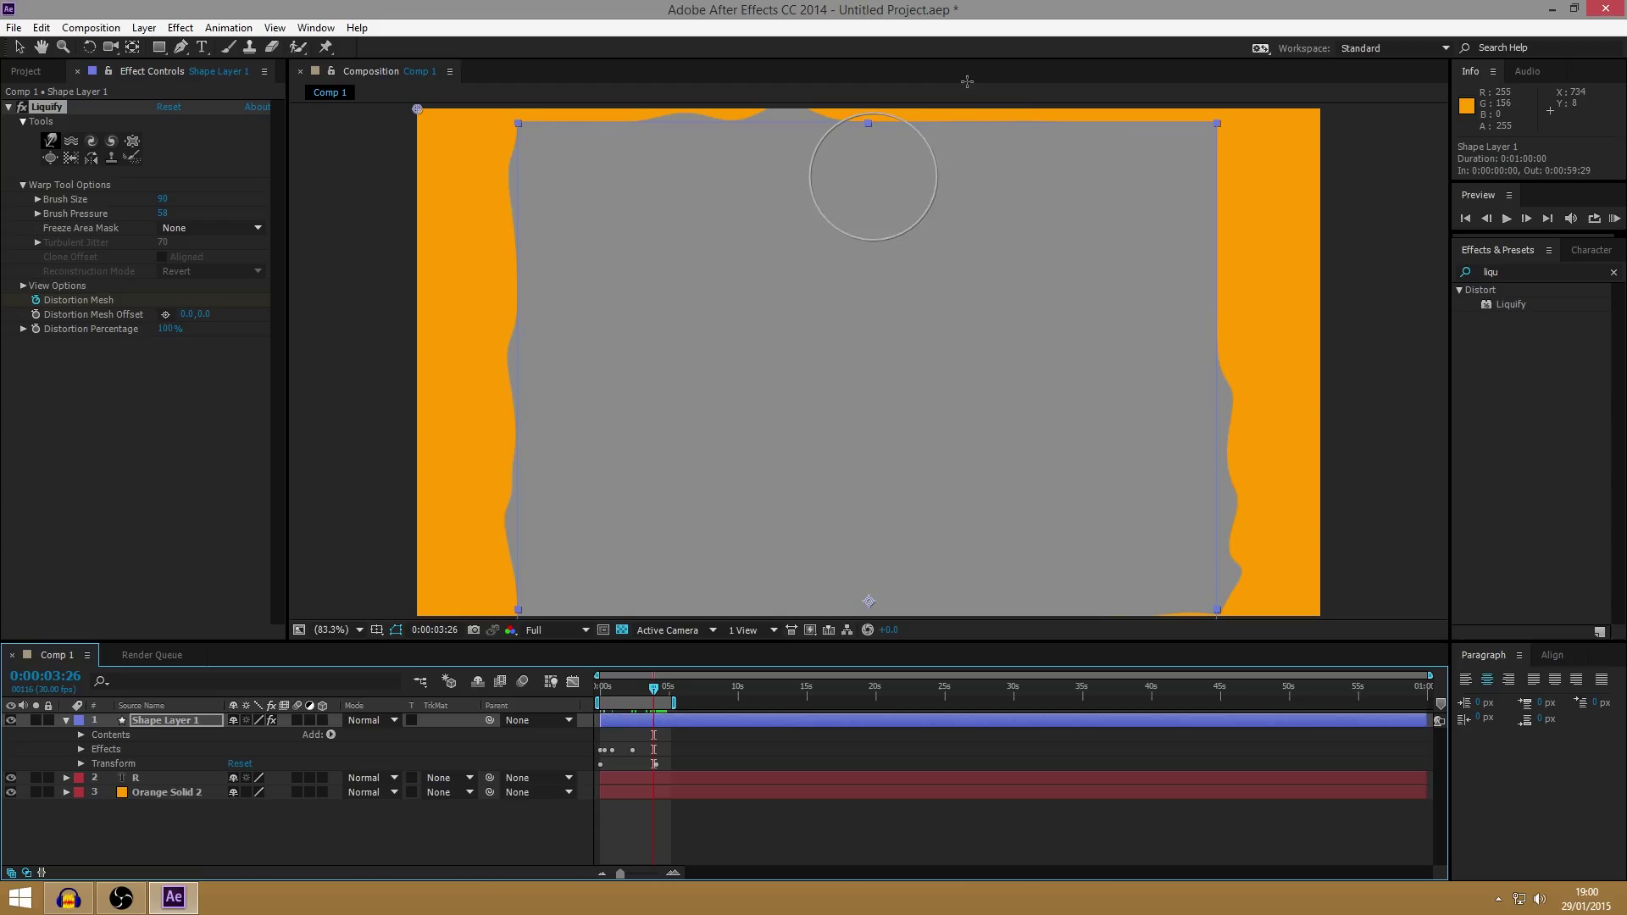
mouse_move(1087, 163)
left_mouse_down()
mouse_move(1127, 145)
mouse_move(1238, 279)
left_mouse_up()
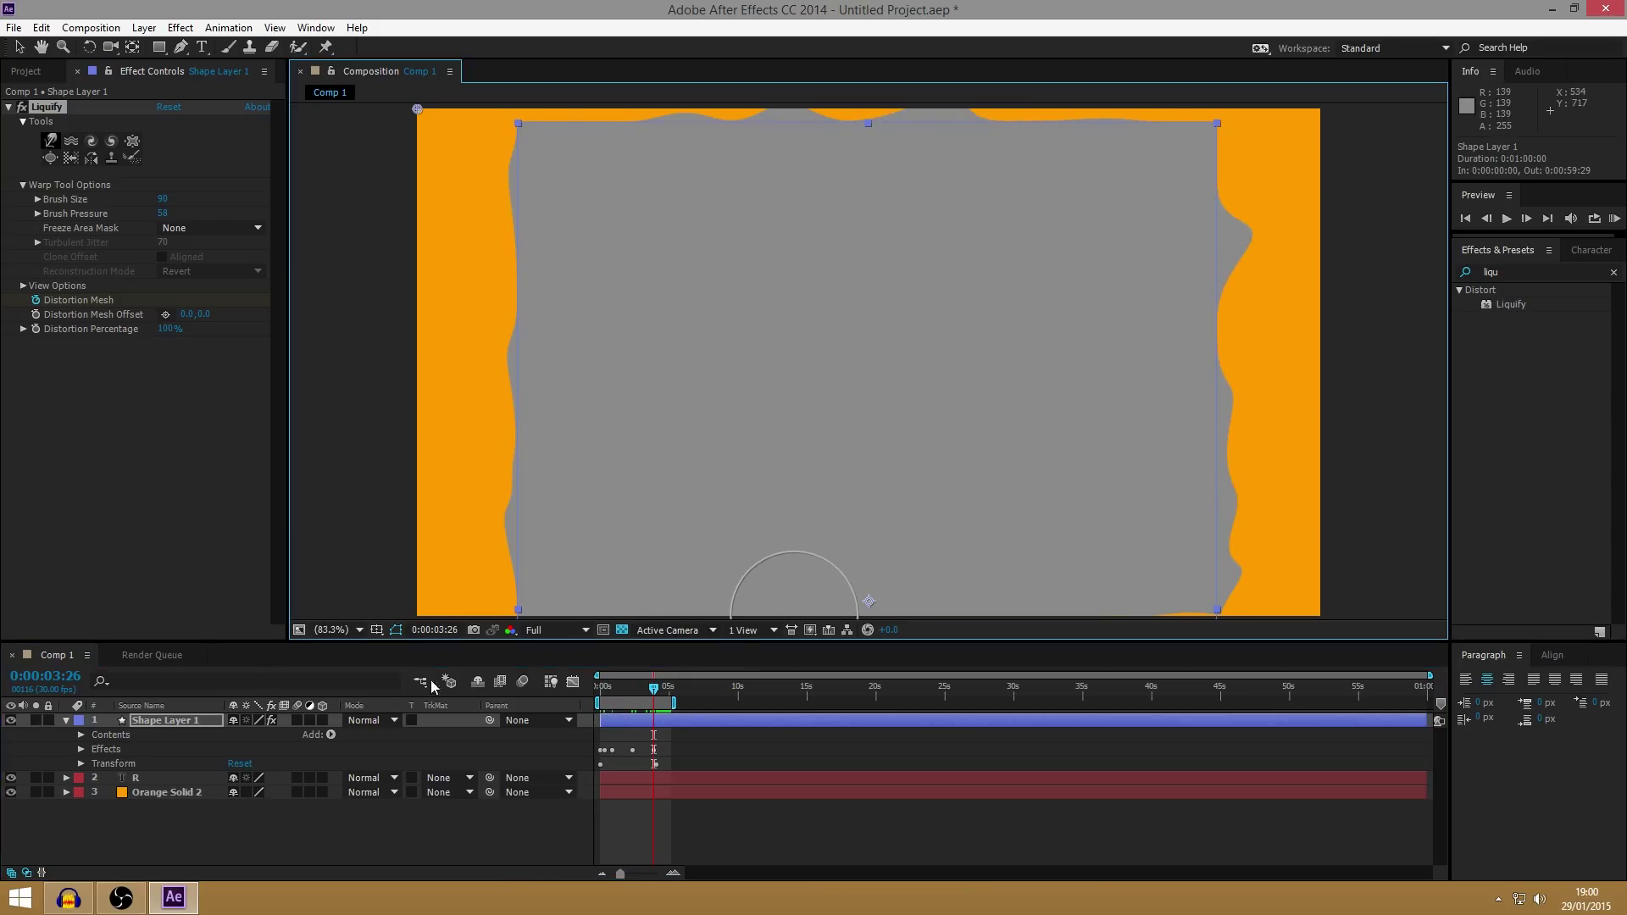
left_click_drag(1306, 295, 1187, 339)
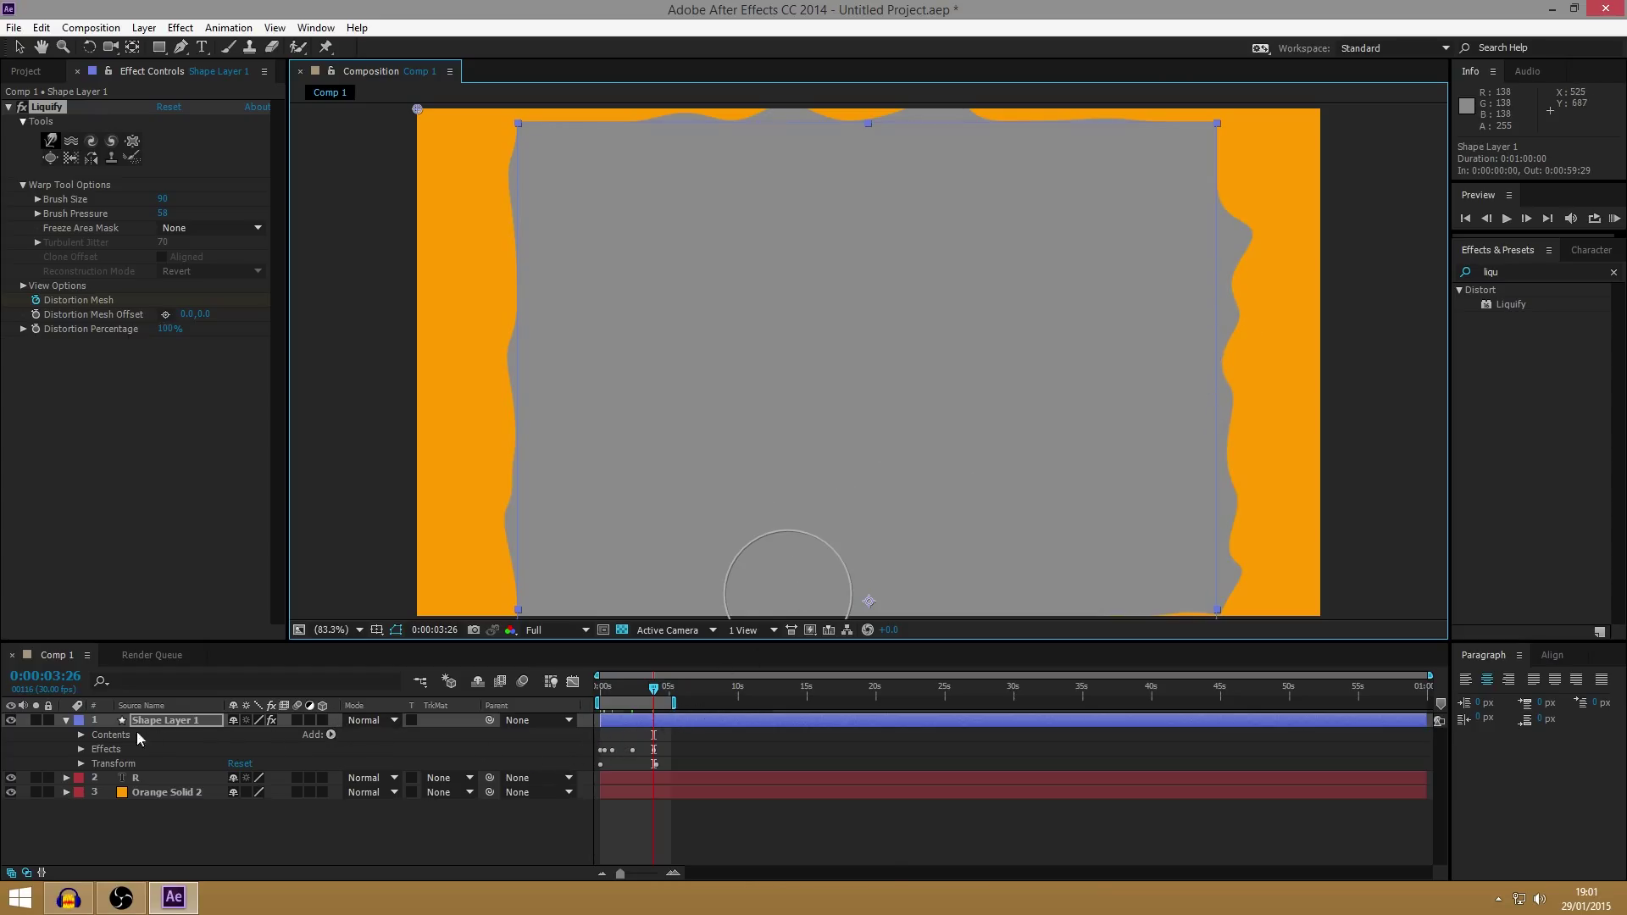
Set the R layer's track matte to Alpha Matte 'Shape Layer 1' and scrub back toward the start.
left_click(152, 782)
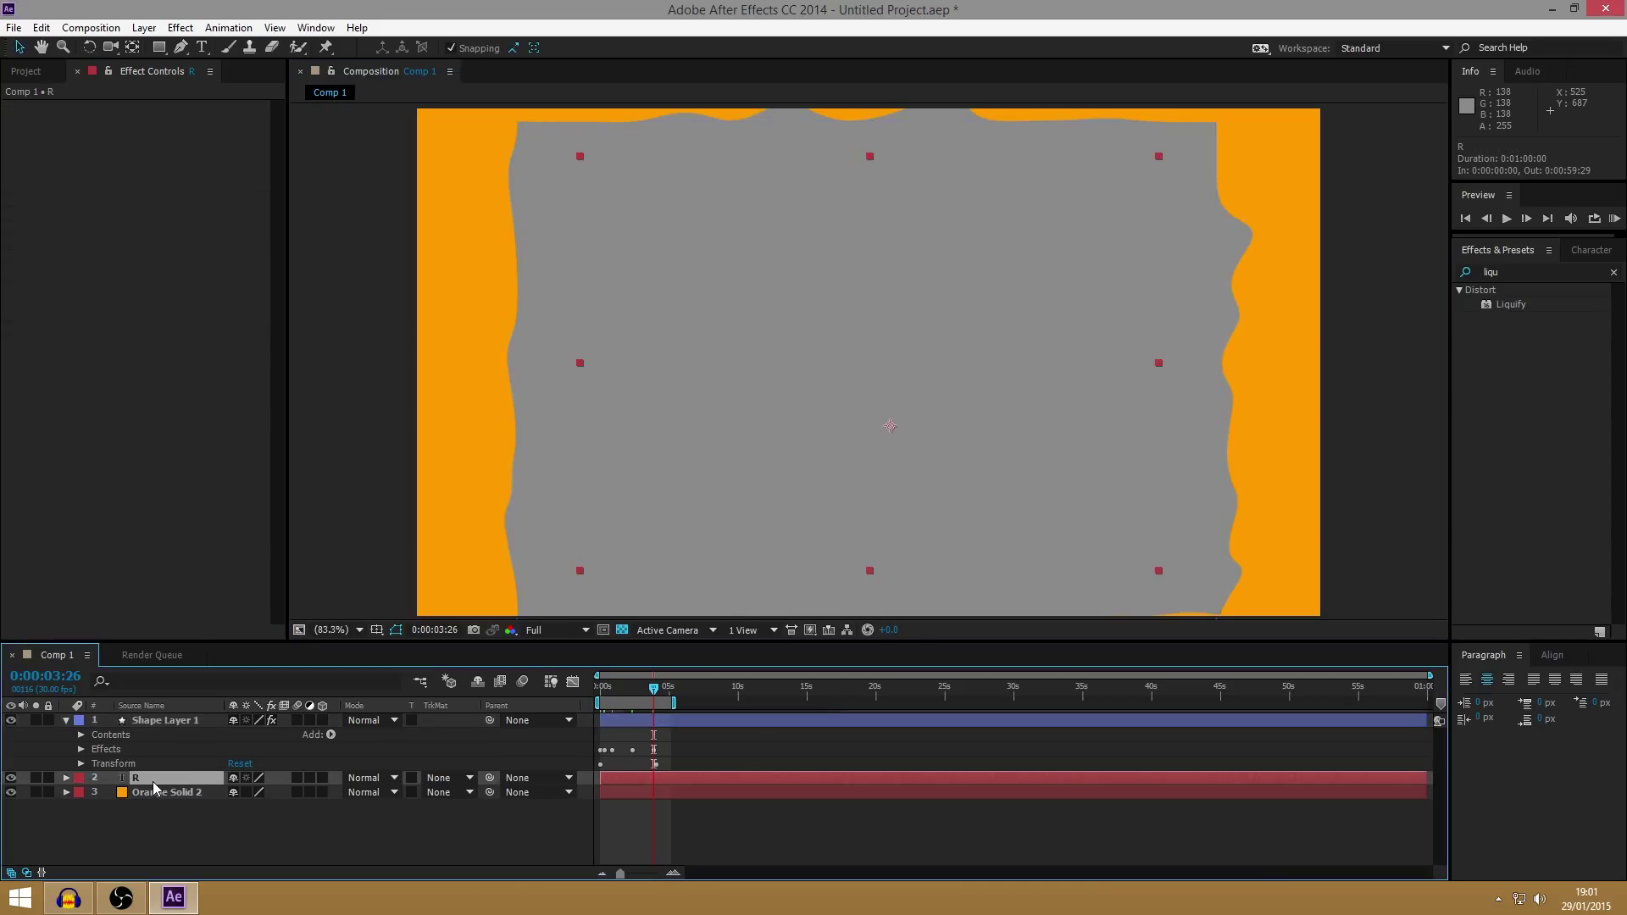
left_click(452, 785)
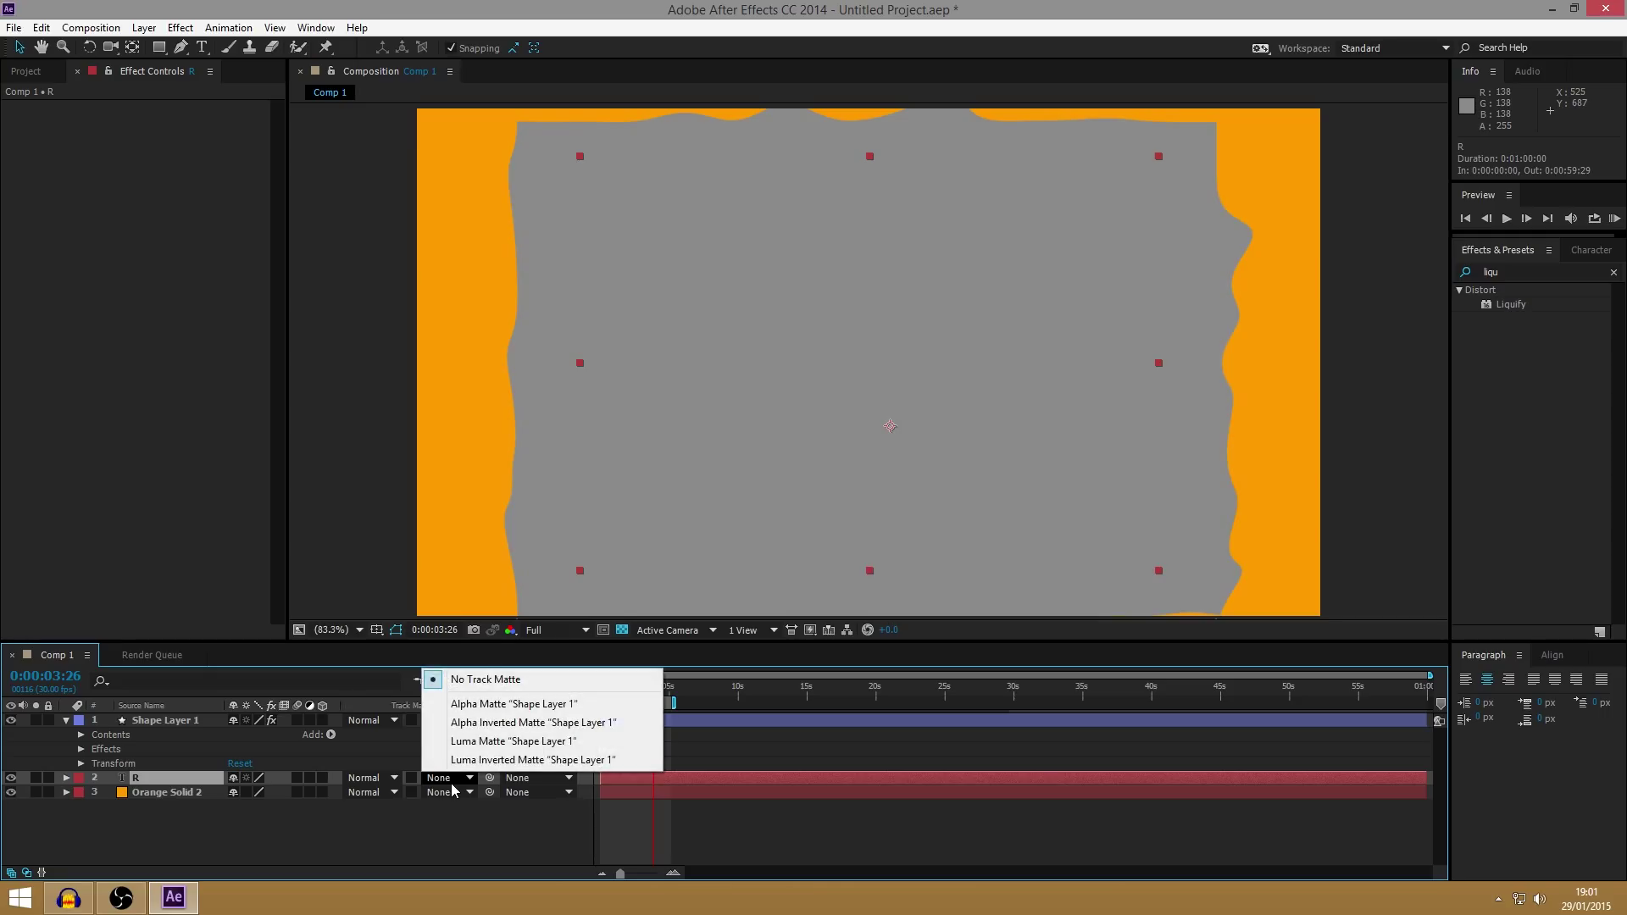
left_click(504, 705)
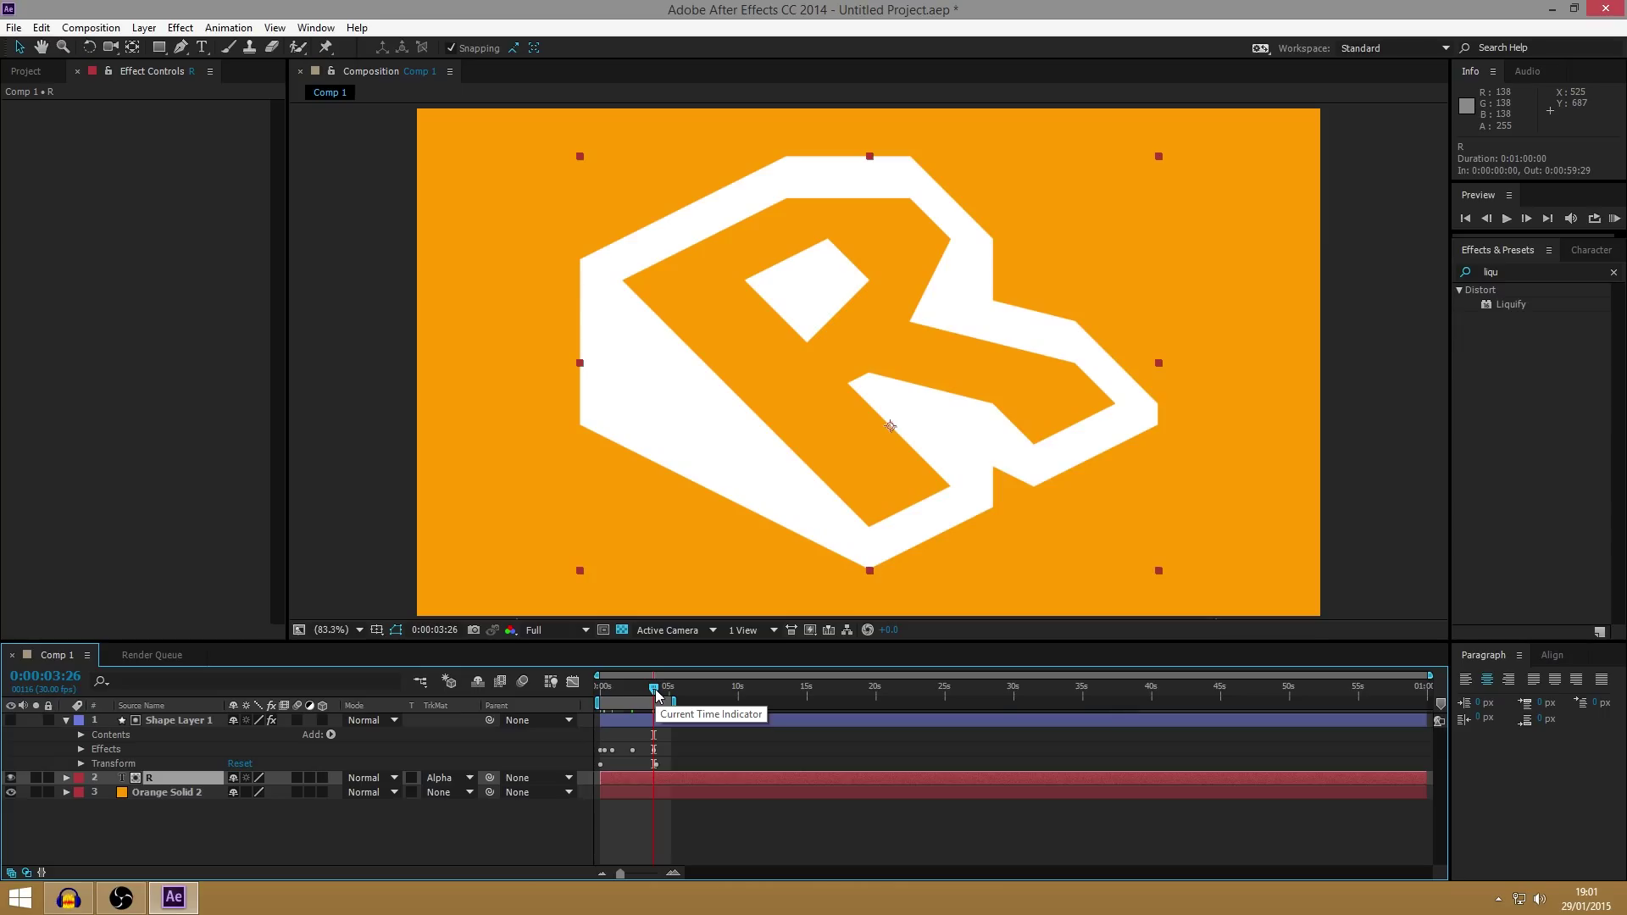
mouse_move(654, 695)
left_mouse_down()
mouse_move(599, 695)
mouse_move(629, 689)
left_mouse_up()
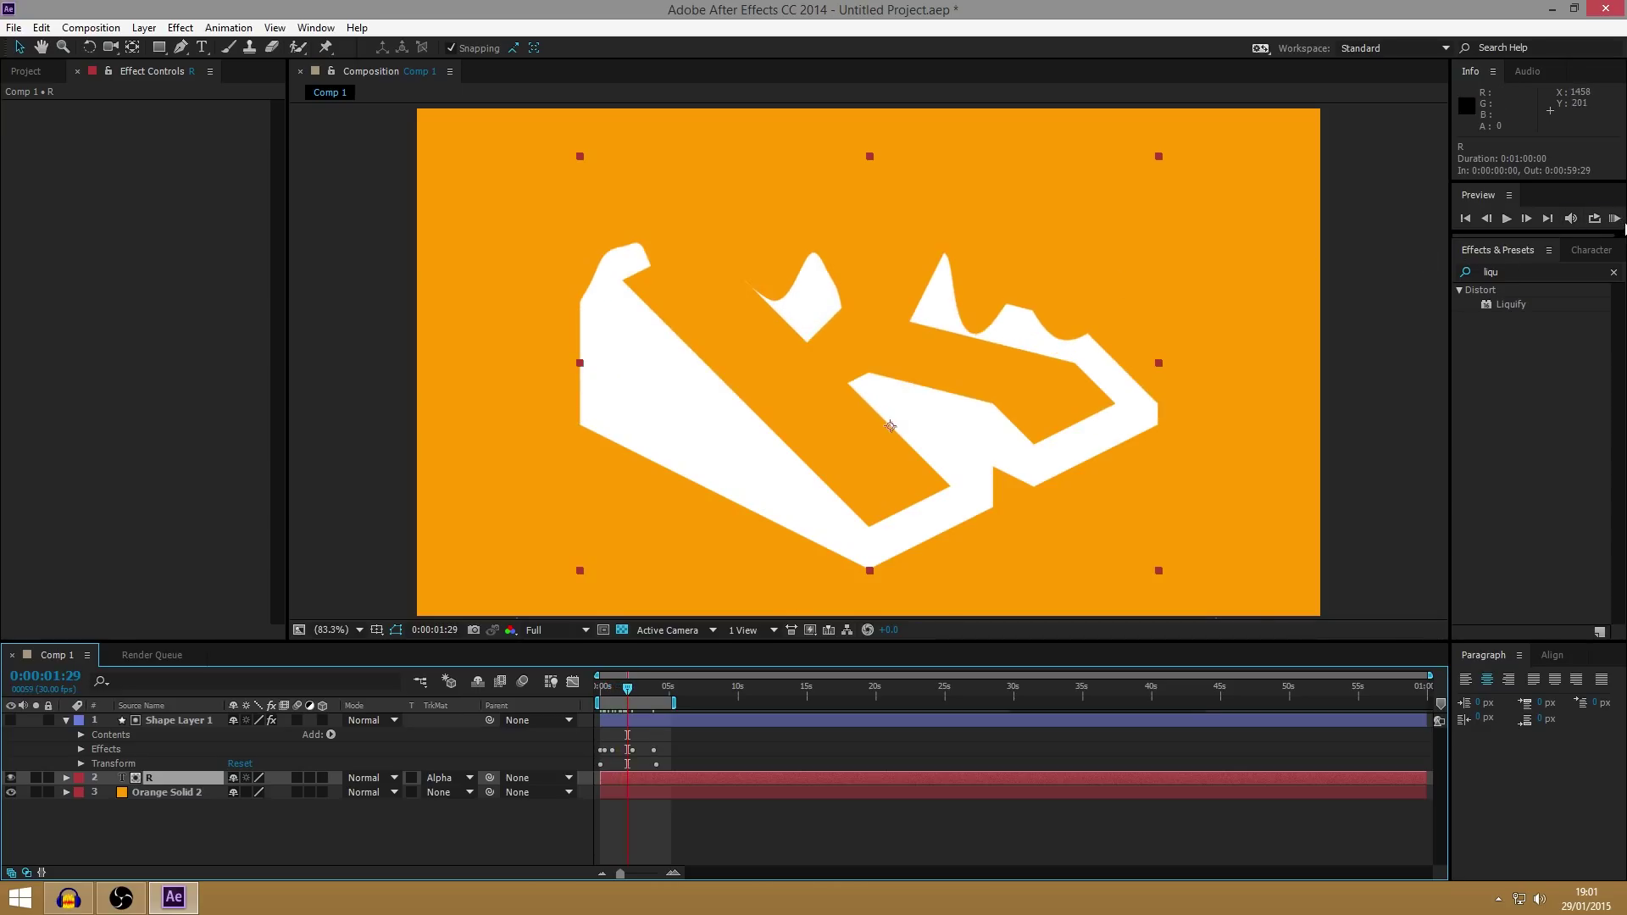
left_click(1616, 220)
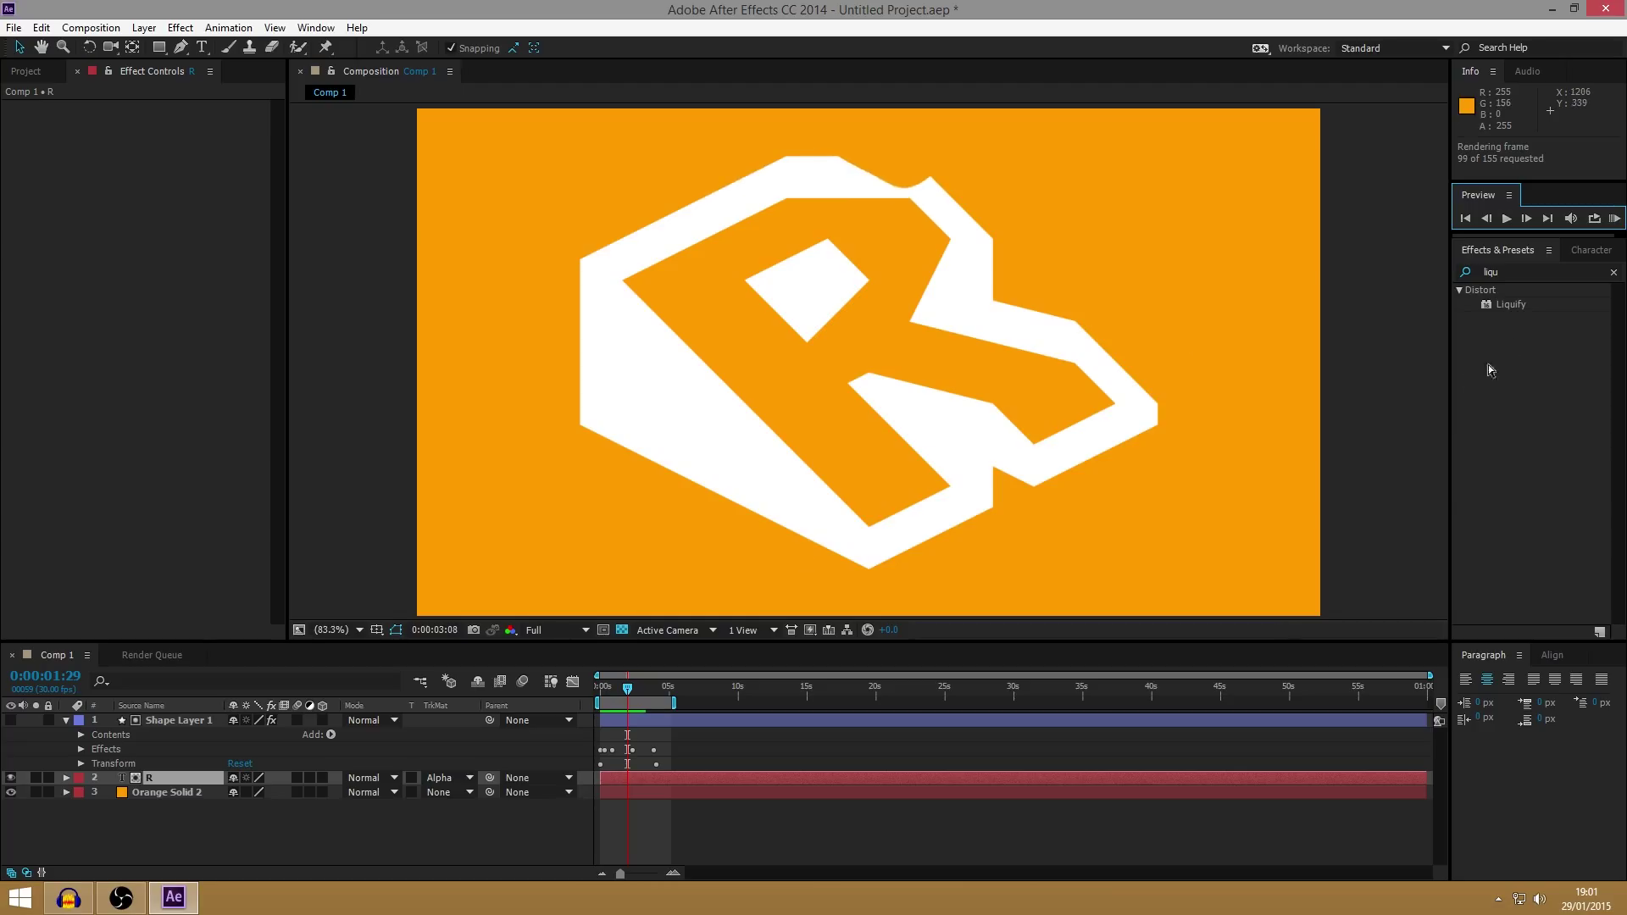
left_click(1616, 225)
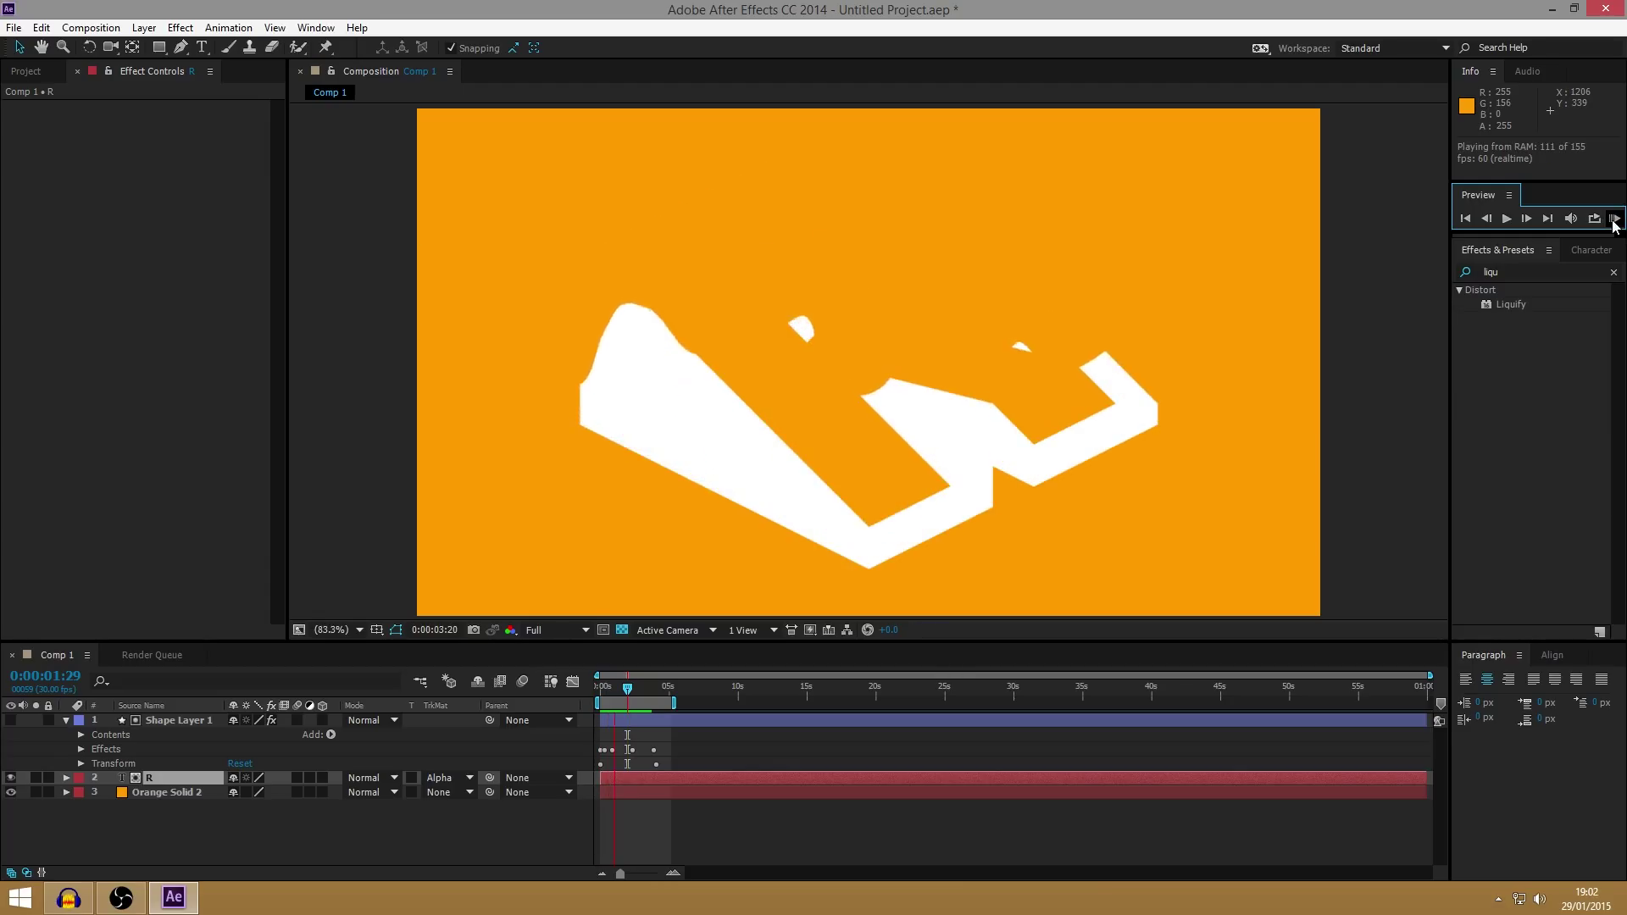
left_click(628, 754)
left_click(613, 690)
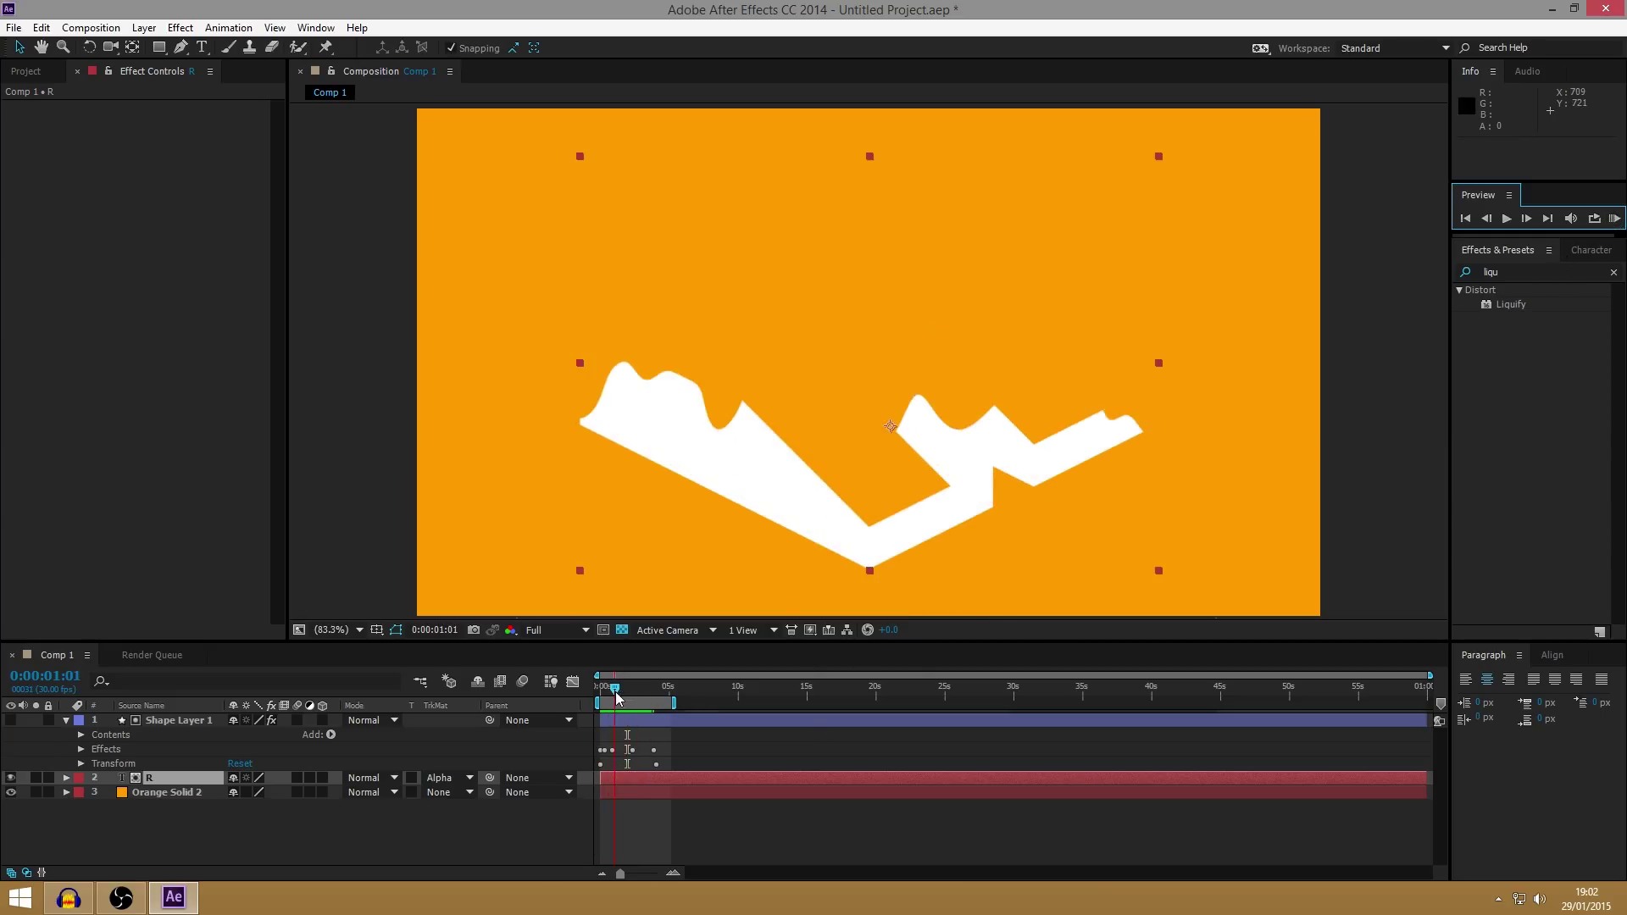
Duplicate Shape Layer 1 and the R layer with copy and paste.
left_click(67, 721)
left_click(192, 726)
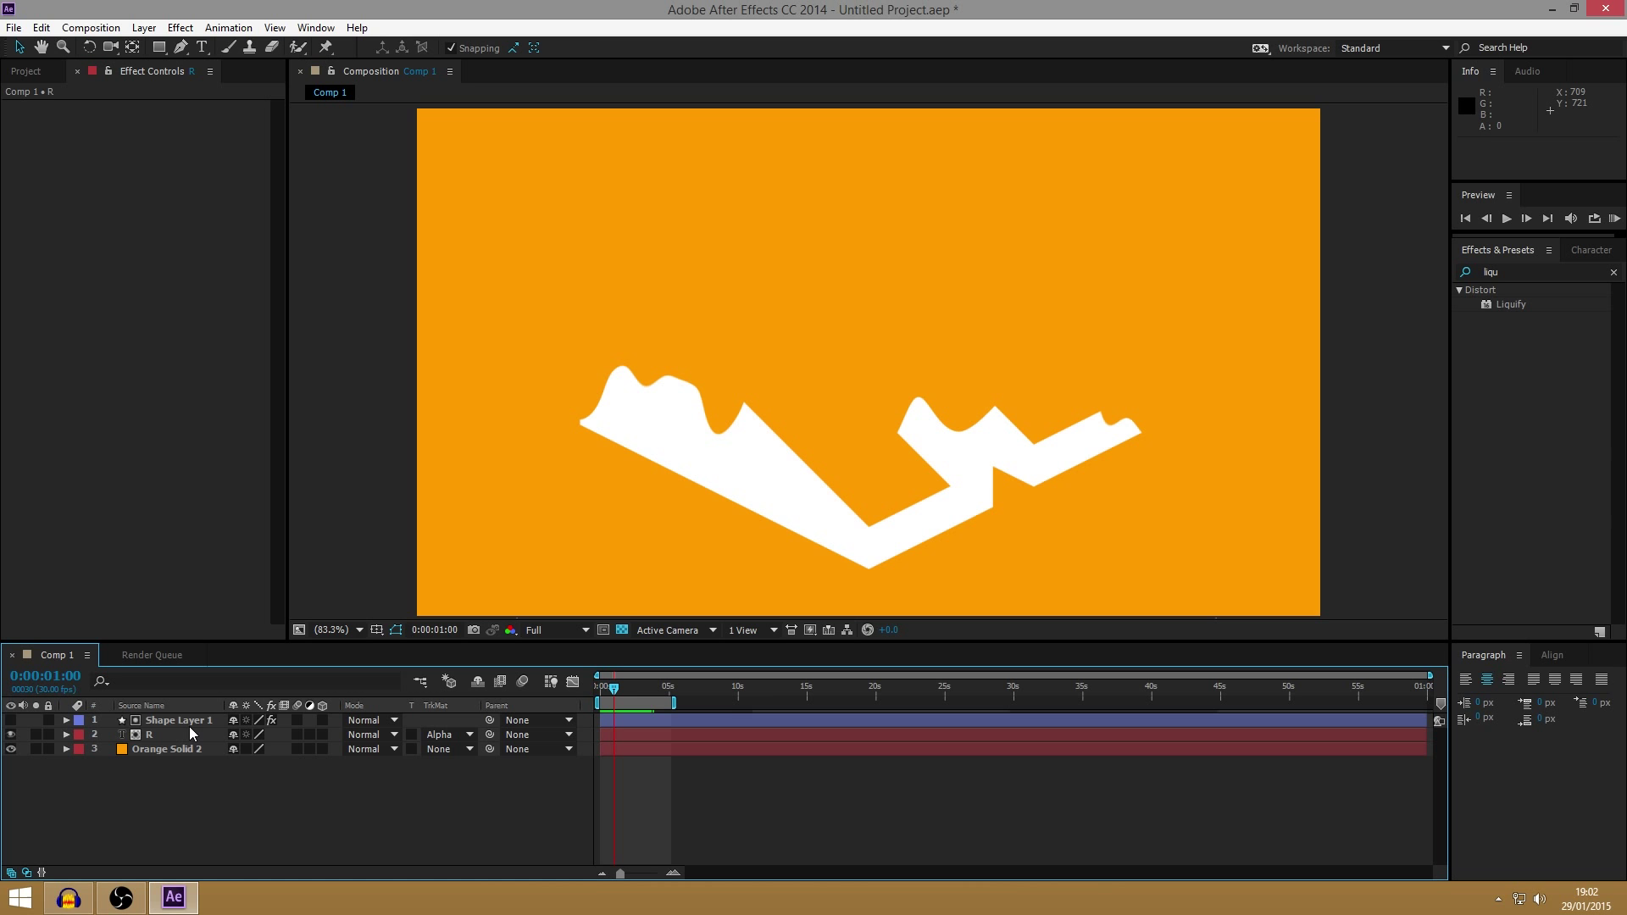
left_click(196, 736, "ctrl")
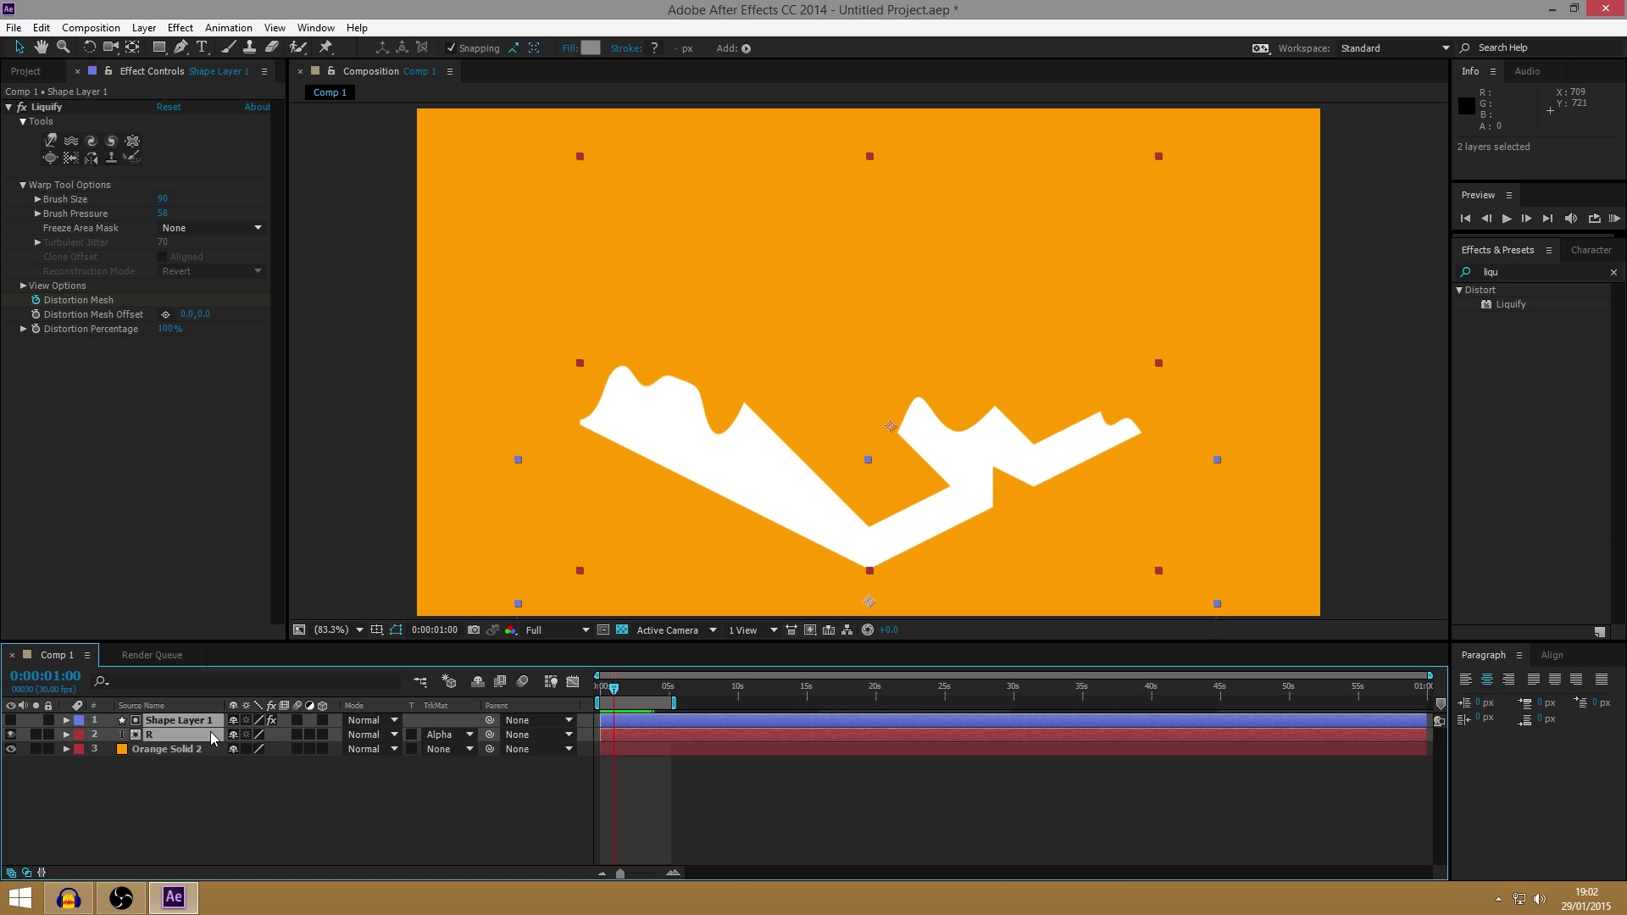
key("ctrl+c")
key("ctrl+v")
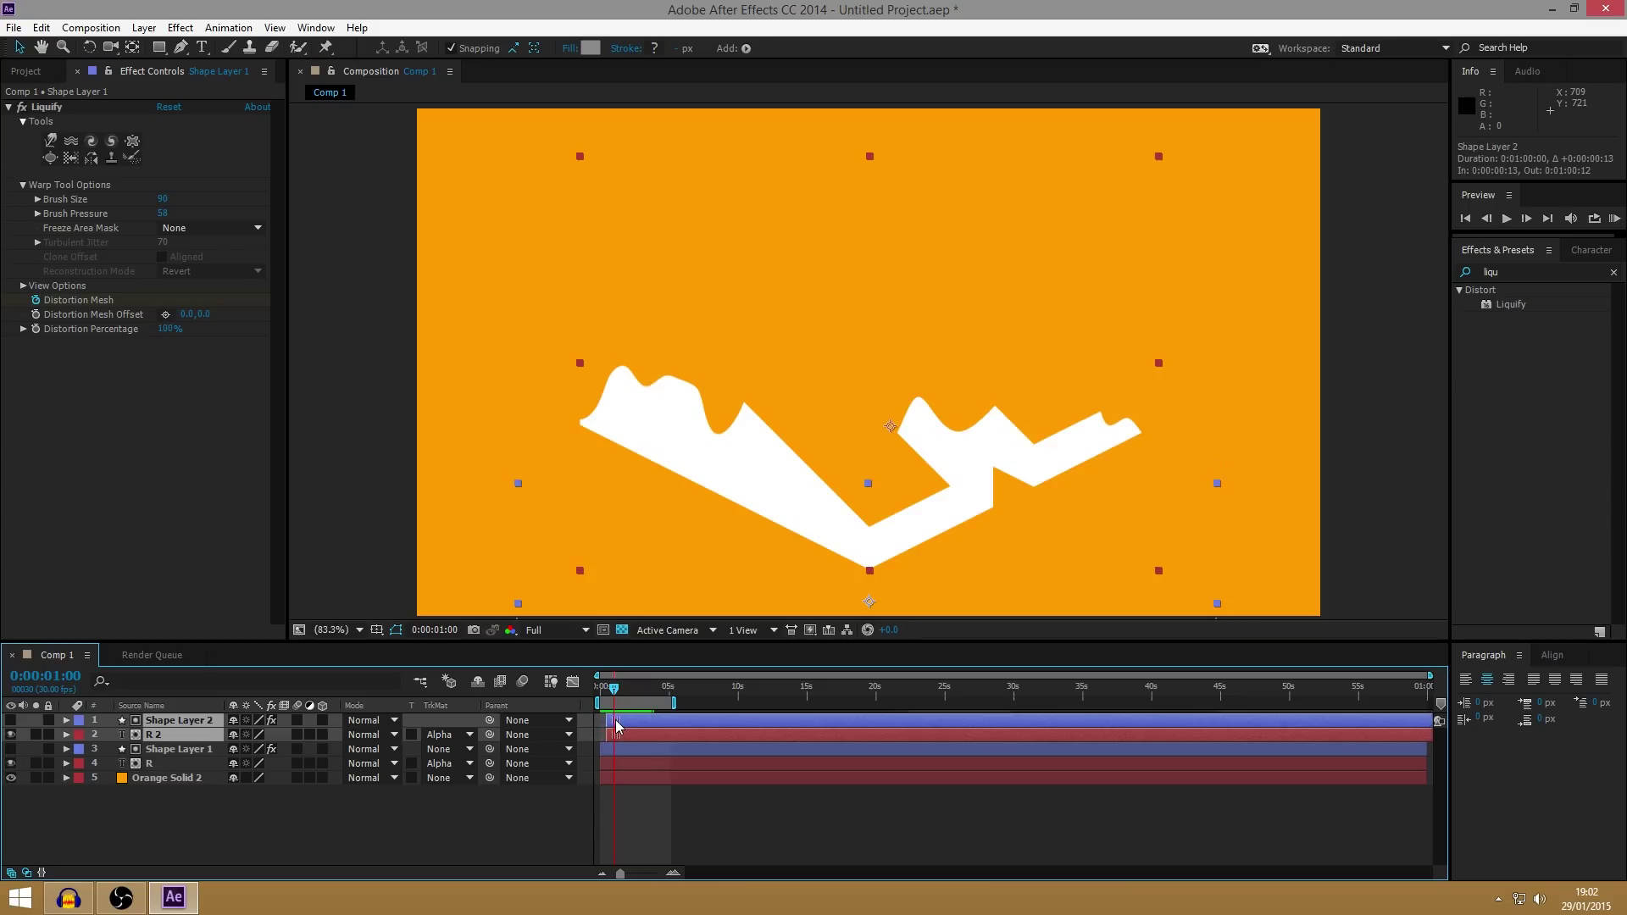
Make the original R's fill and stroke pure red FF0000 in the Character panel.
left_click(619, 768)
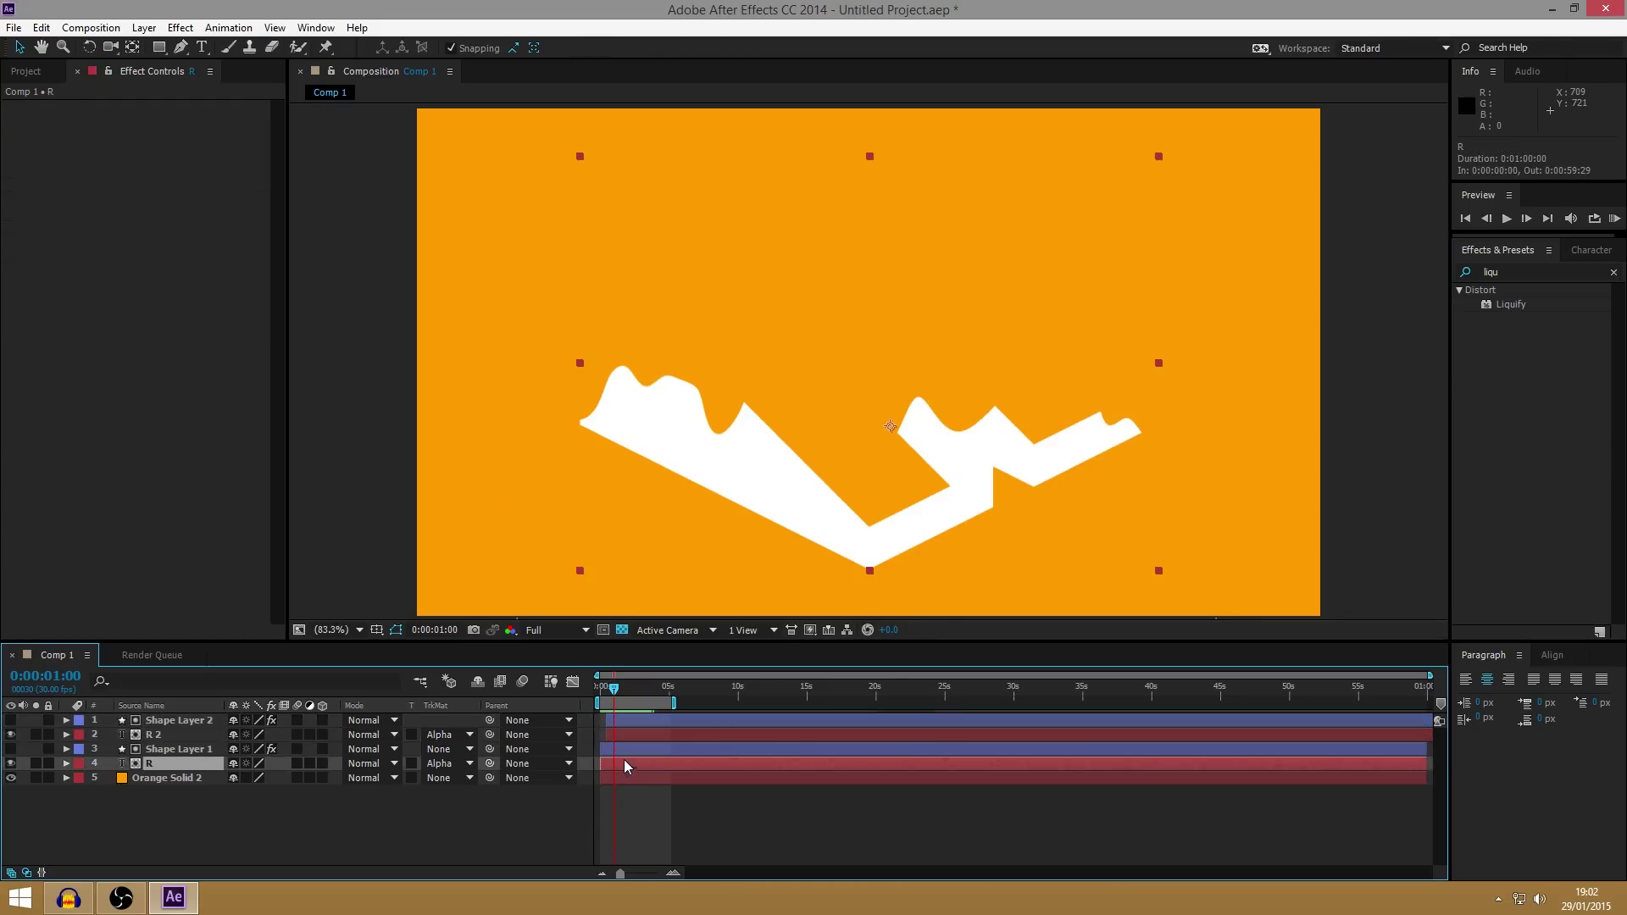
left_click(1578, 250)
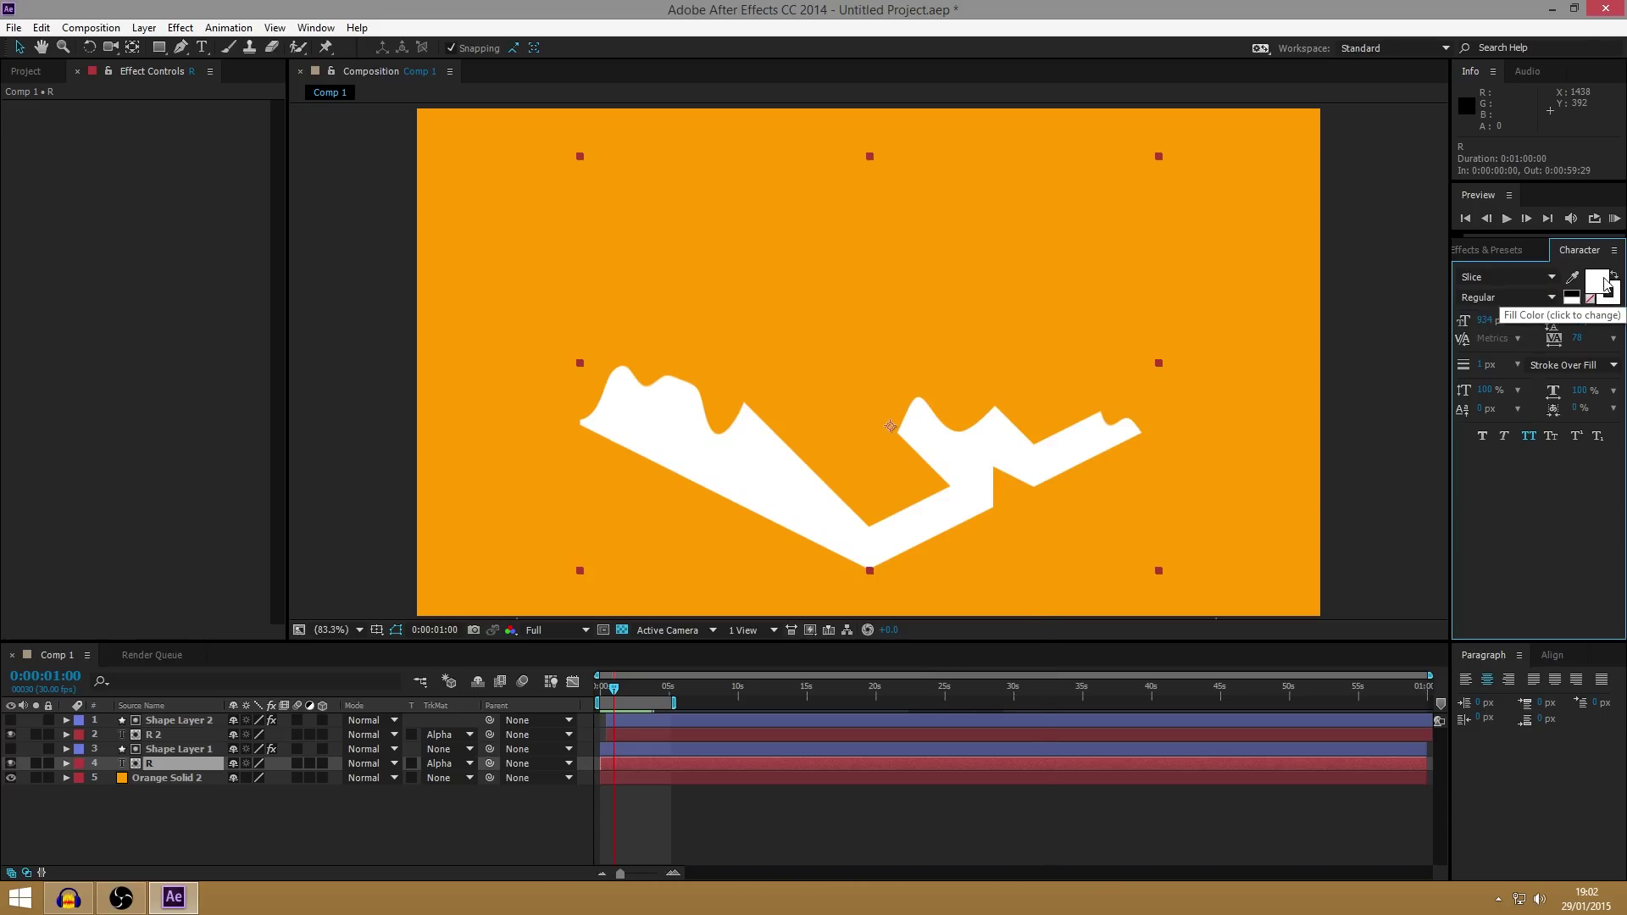
left_click(1599, 282)
left_click_drag(623, 634, 833, 632)
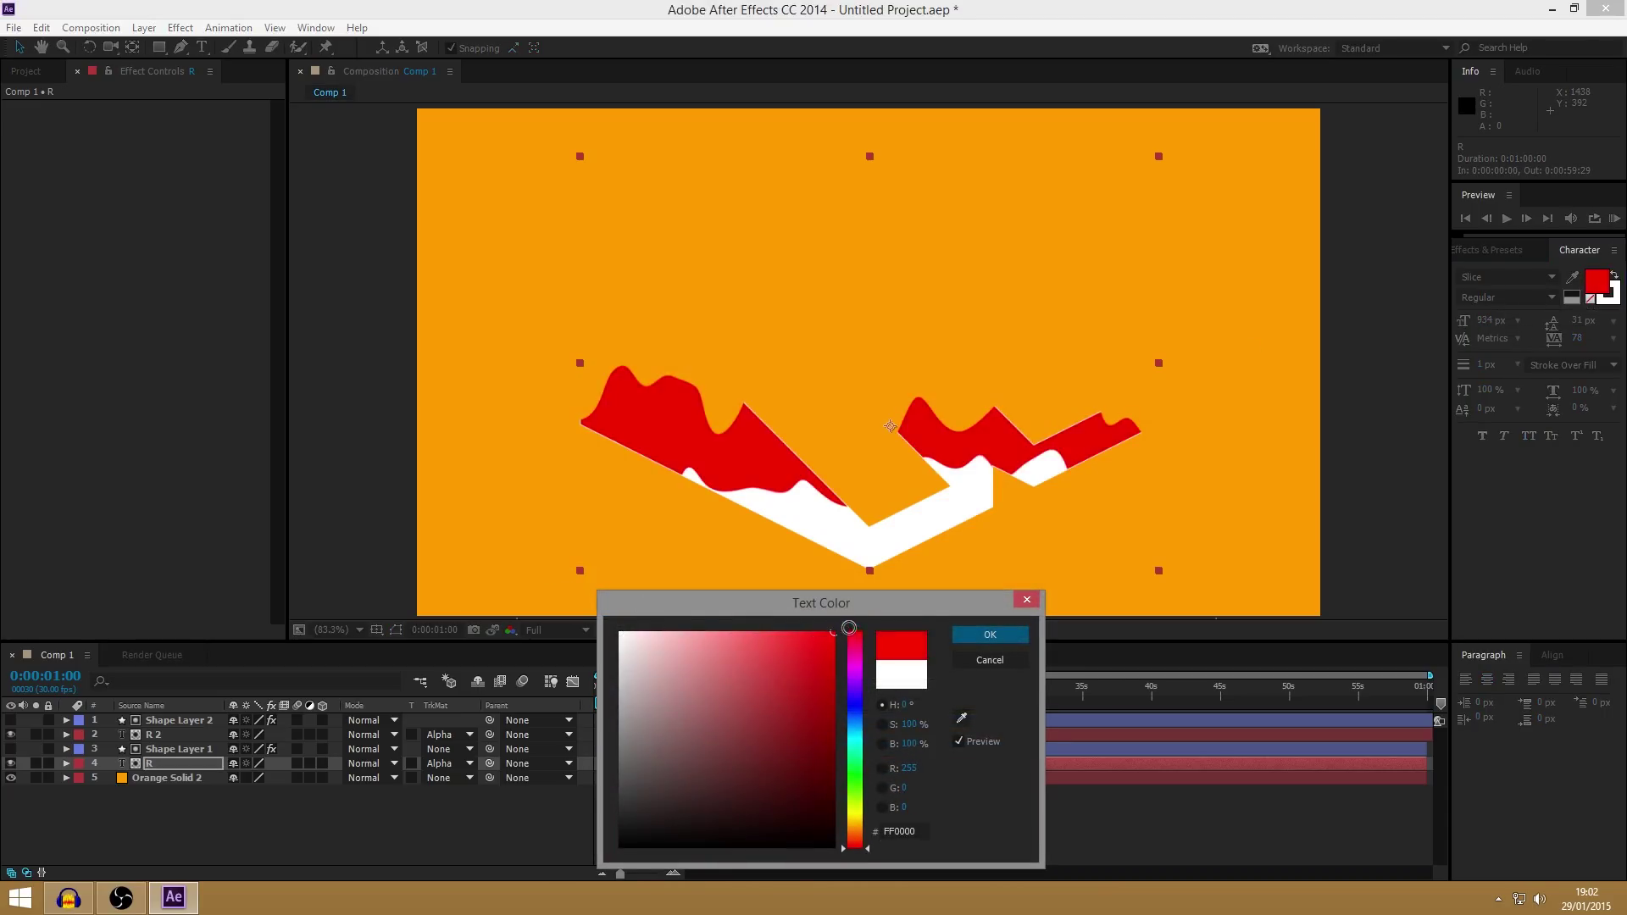
left_click(1024, 604)
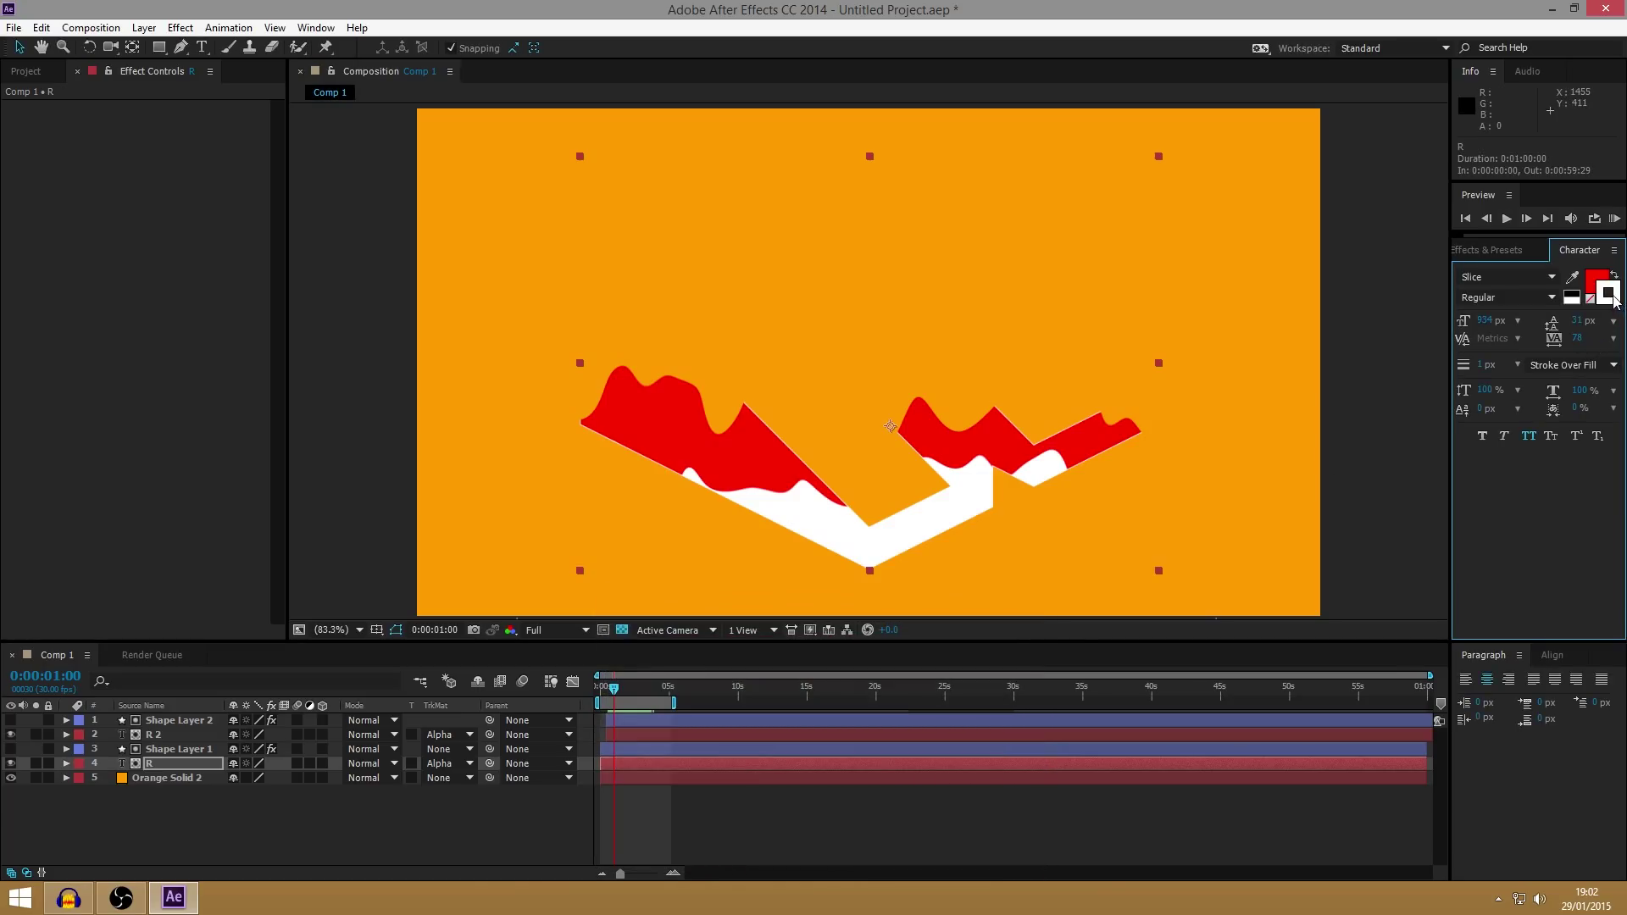
left_click(1613, 298)
left_click(833, 632)
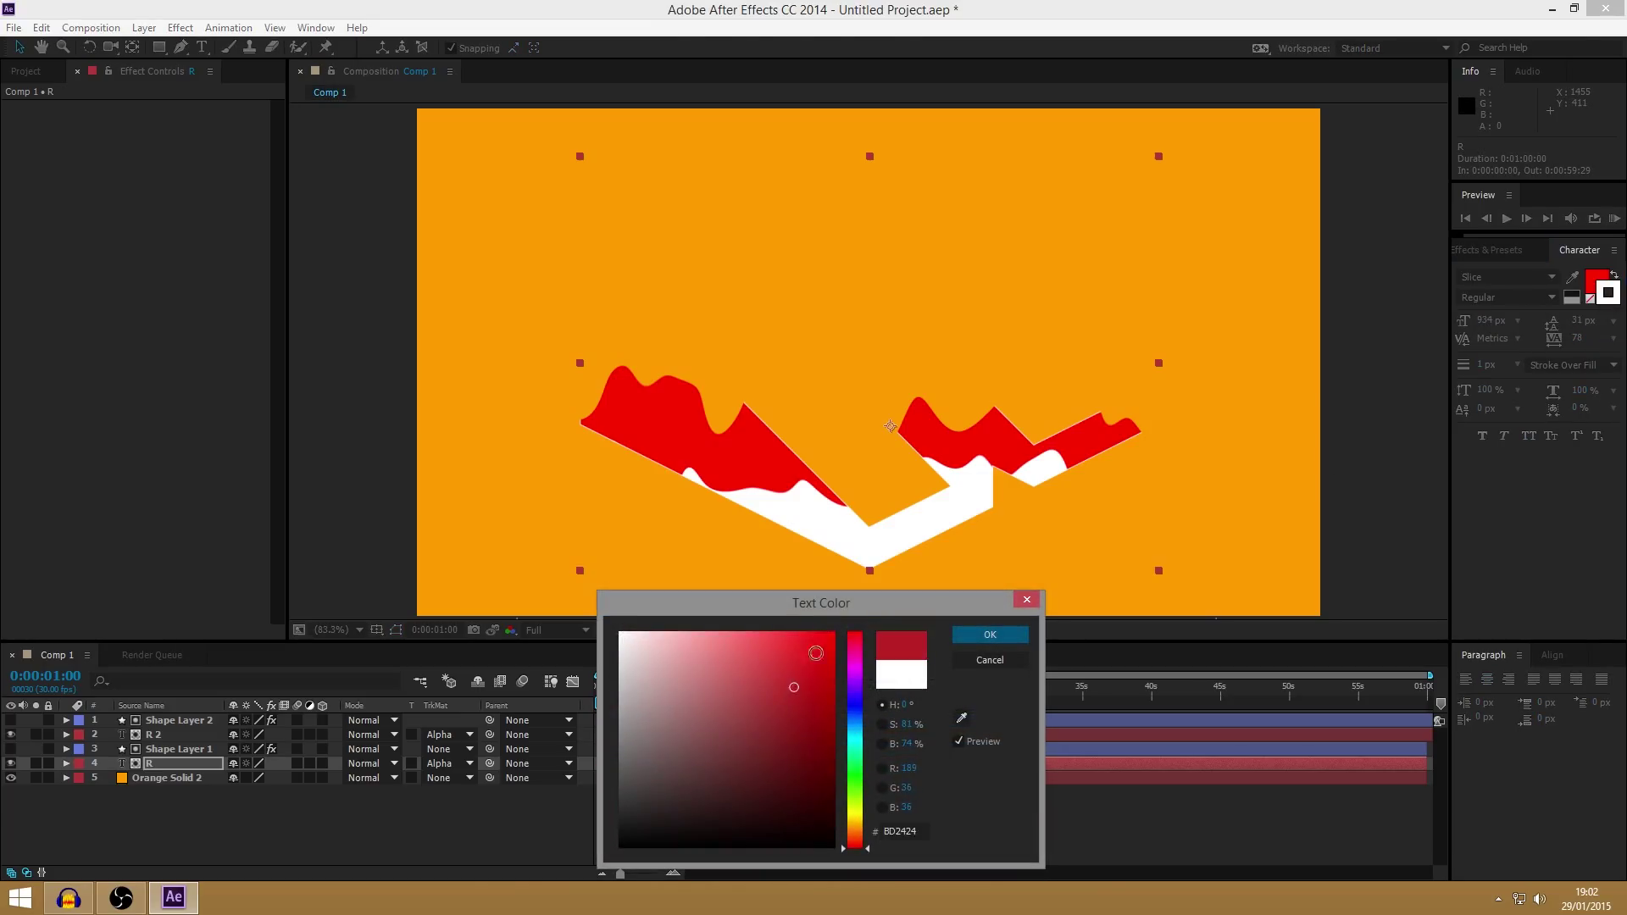
left_click(950, 636)
left_click(868, 833)
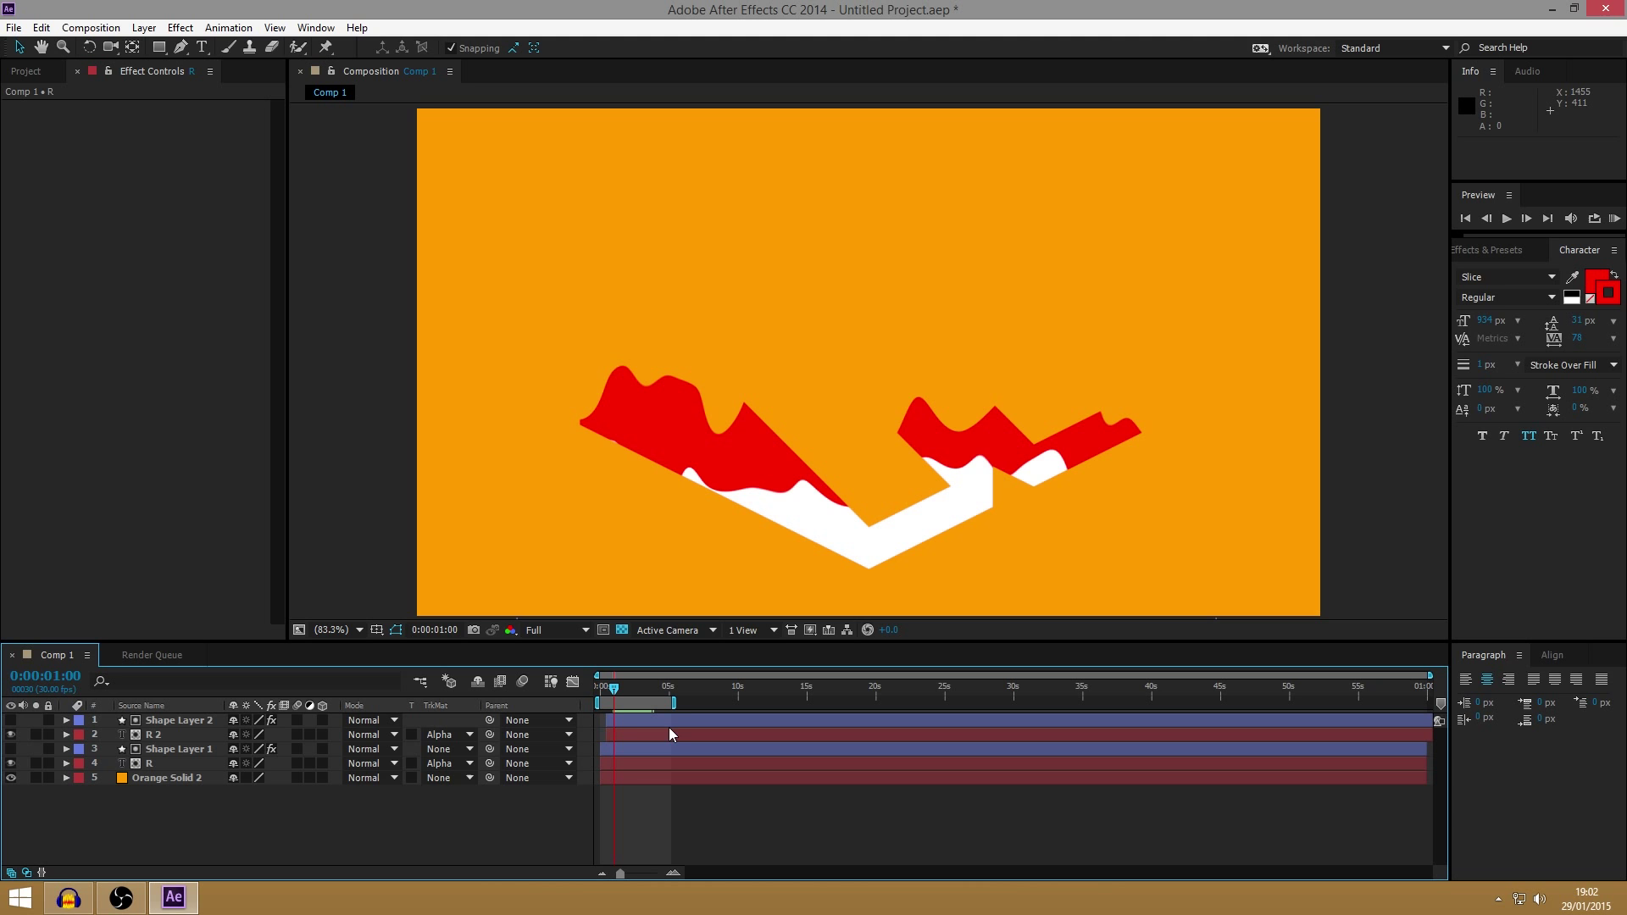
left_click_drag(614, 691, 646, 696)
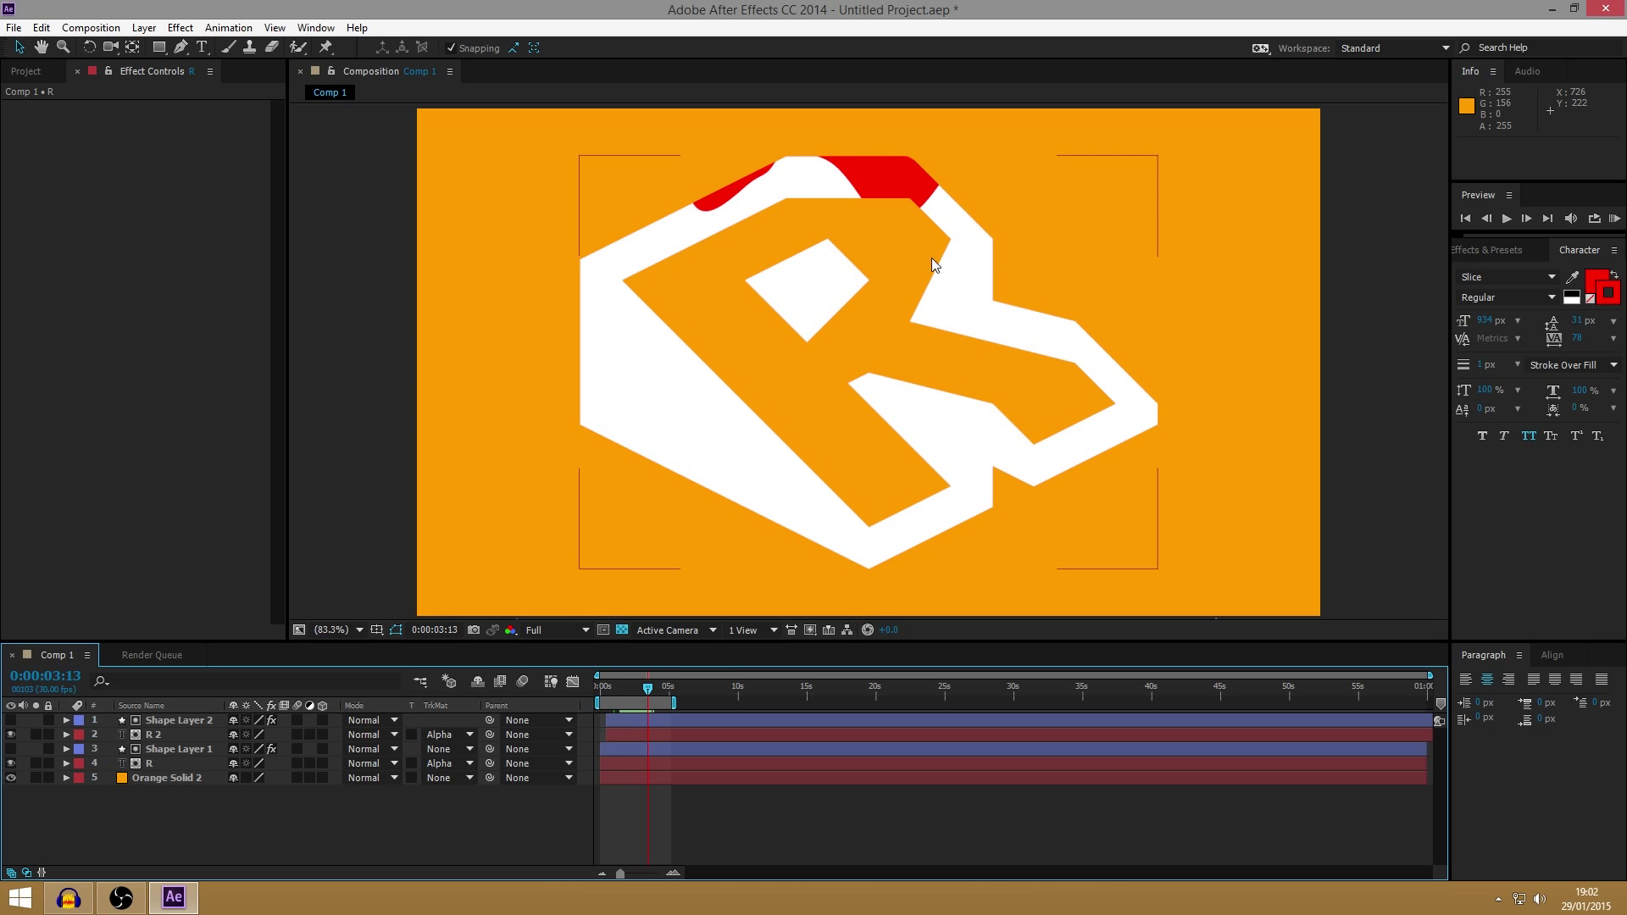
left_click(640, 723)
left_click(644, 736)
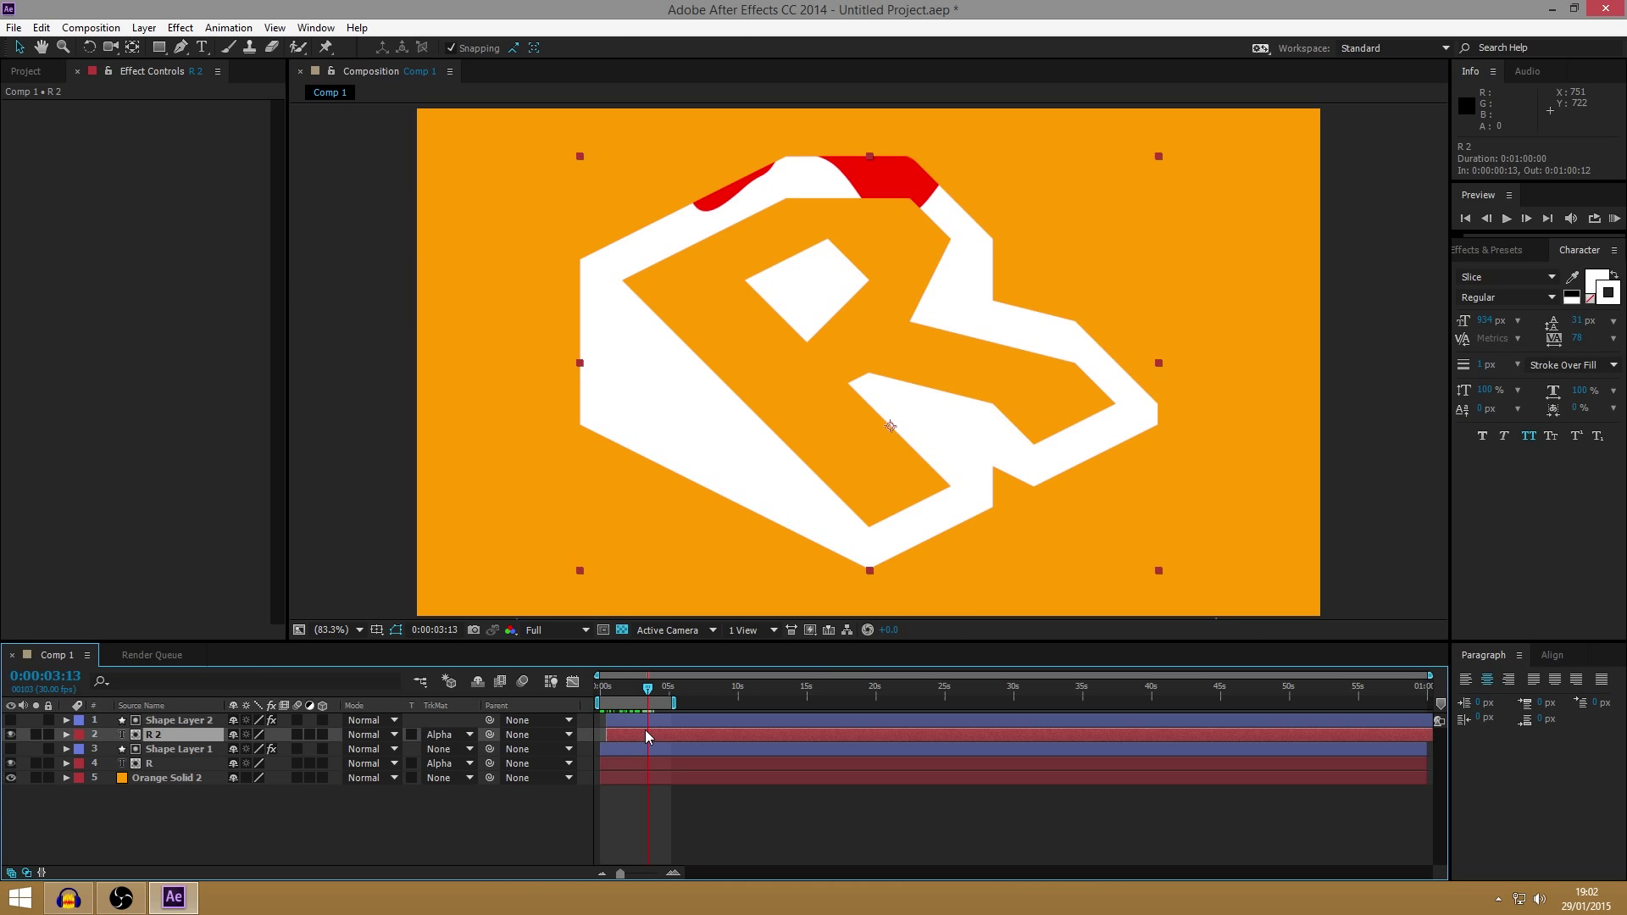